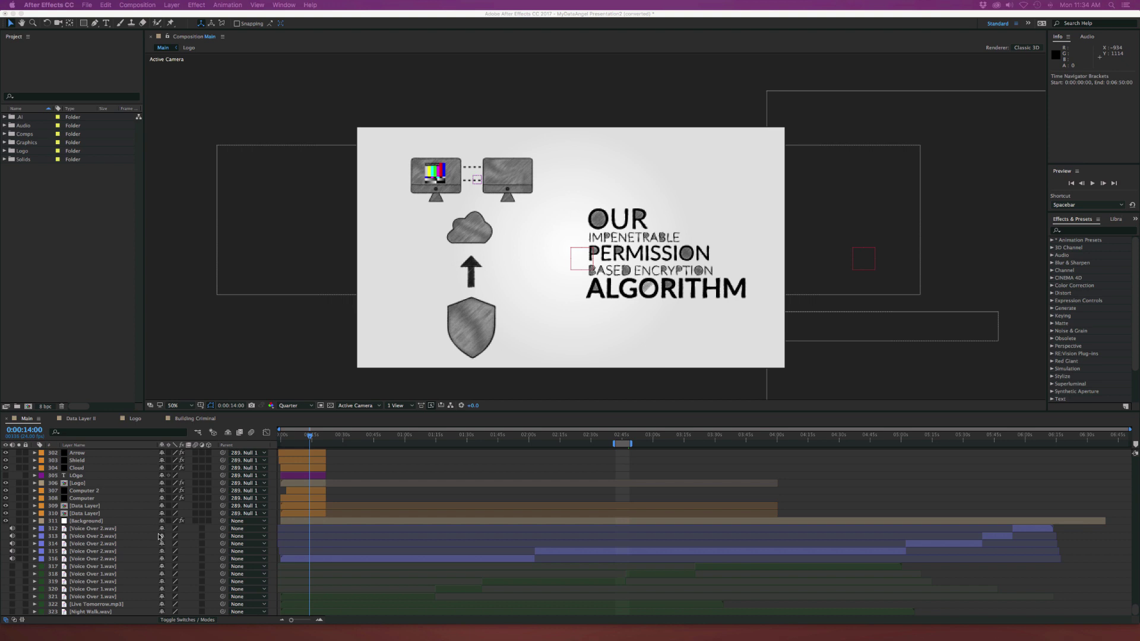
Step: Examine the long layer stack in the Main composition's timeline, from the upper layers down to the audio tracks
{"action": "scroll", "coordinate": [159, 536], "scroll_direction": "up", "scroll_amount": 10}
{"action": "scroll", "coordinate": [160, 536], "scroll_direction": "up", "scroll_amount": 20}
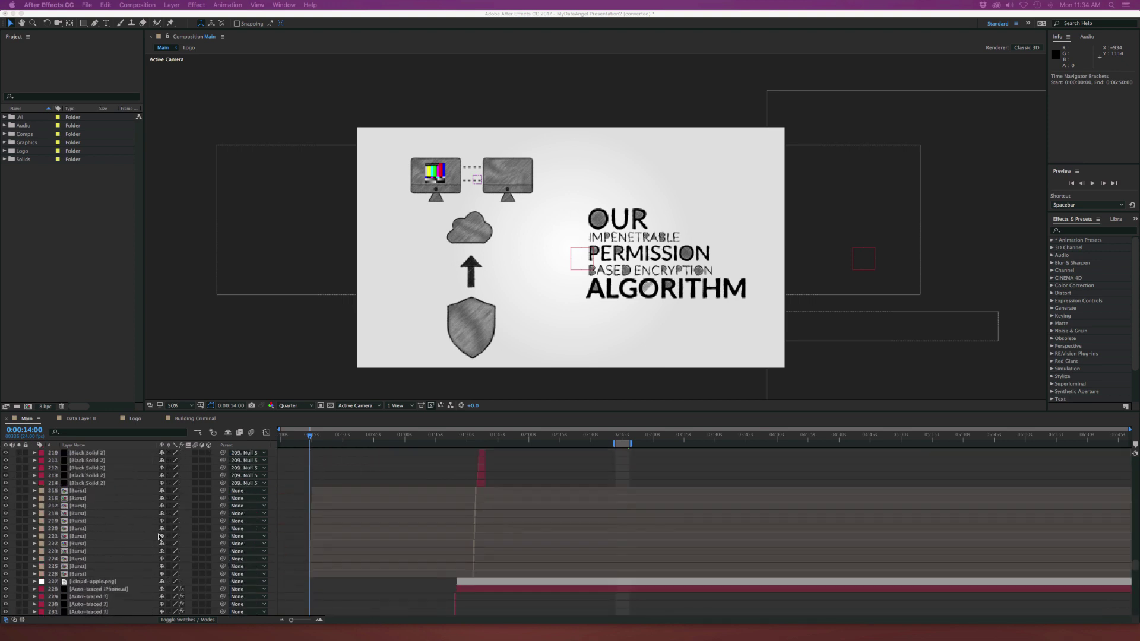
{"action": "scroll", "coordinate": [159, 536], "scroll_direction": "down", "scroll_amount": 20}
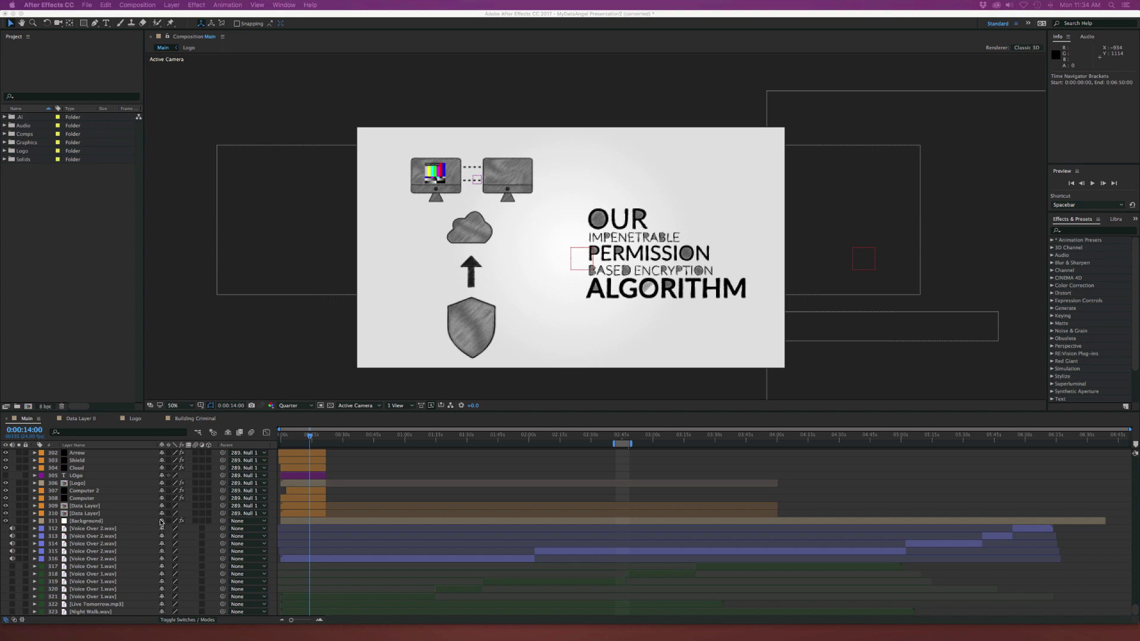
{"action": "scroll", "coordinate": [163, 524], "scroll_direction": "up", "scroll_amount": 20}
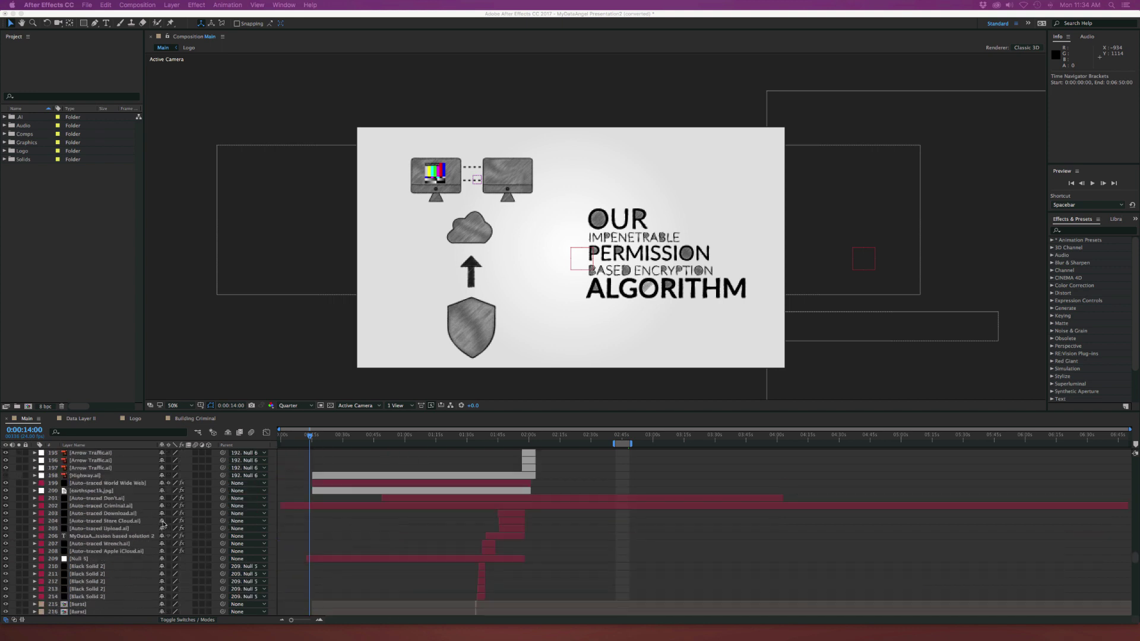
{"action": "scroll", "coordinate": [164, 523], "scroll_direction": "down", "scroll_amount": 20}
{"action": "scroll", "coordinate": [161, 524], "scroll_direction": "up", "scroll_amount": 9}
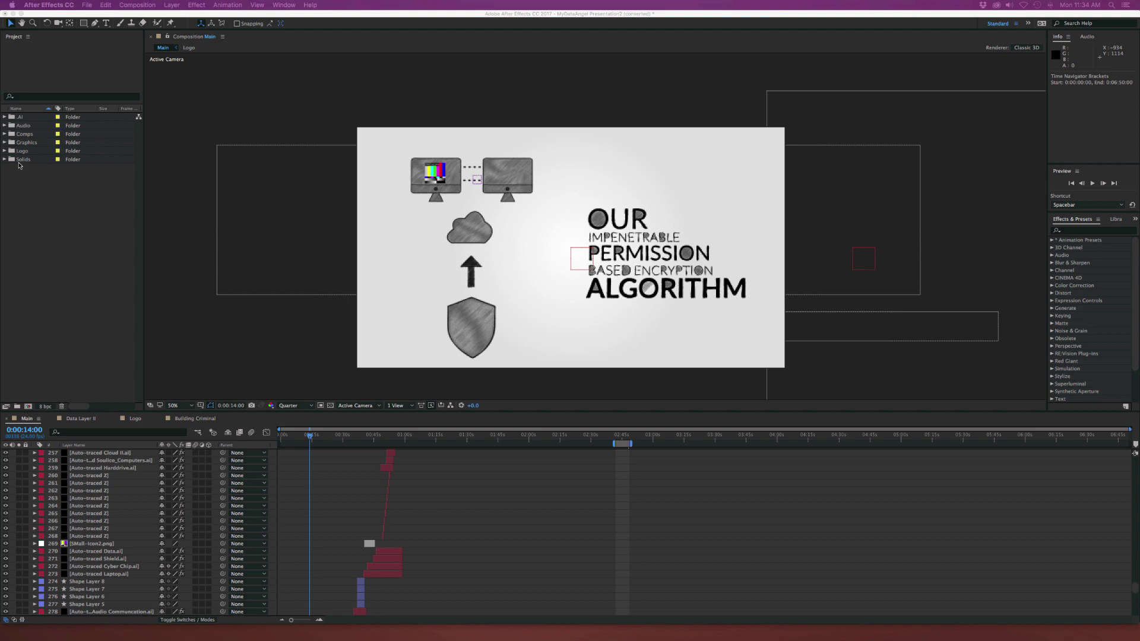
{"action": "scroll", "coordinate": [262, 549], "scroll_direction": "down", "scroll_amount": 15}
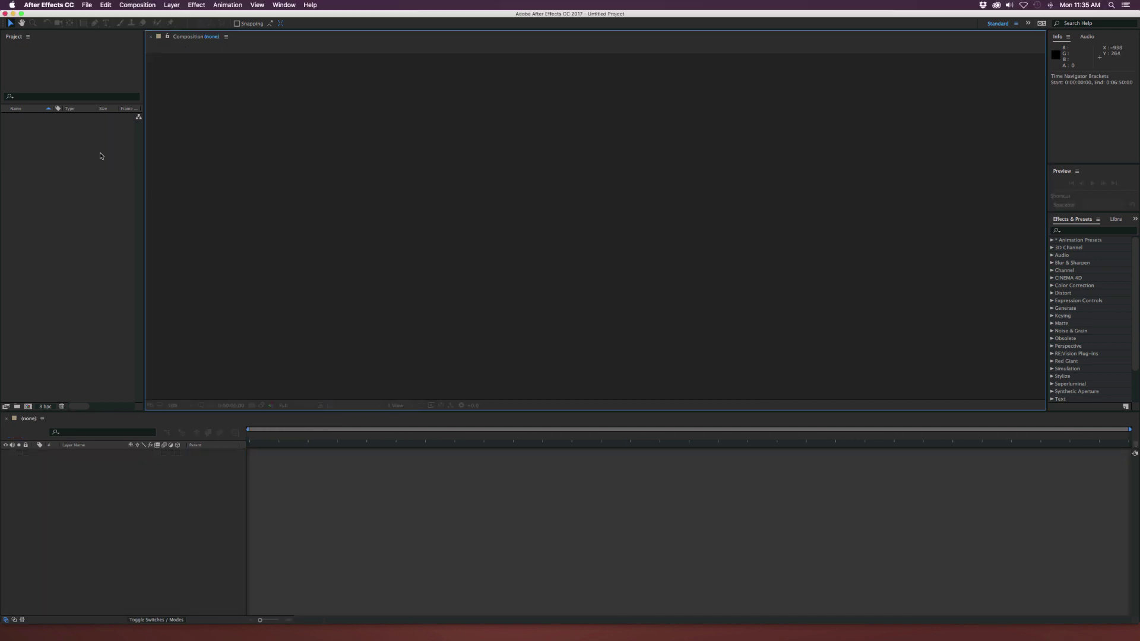
Step: Switch to Finder and create a folder named "89 Organization Tutorial" inside the After Effects folder
{"action": "left_click", "coordinate": [89, 173]}
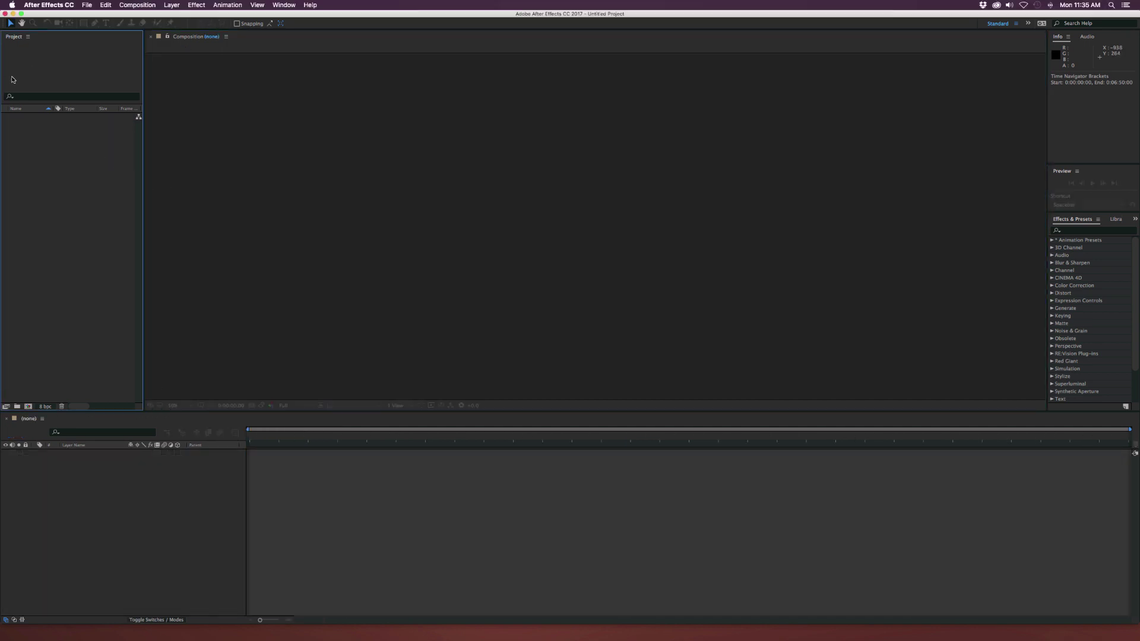
{"action": "key", "text": "super+Tab"}
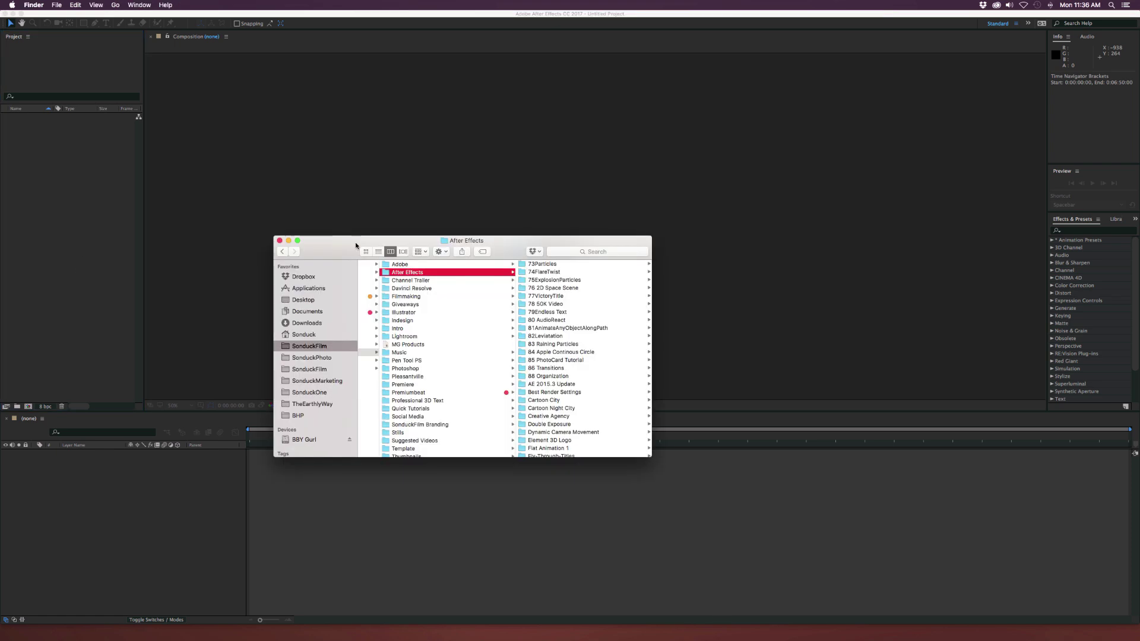
{"action": "left_click_drag", "start_coordinate": [343, 248], "coordinate": [350, 263]}
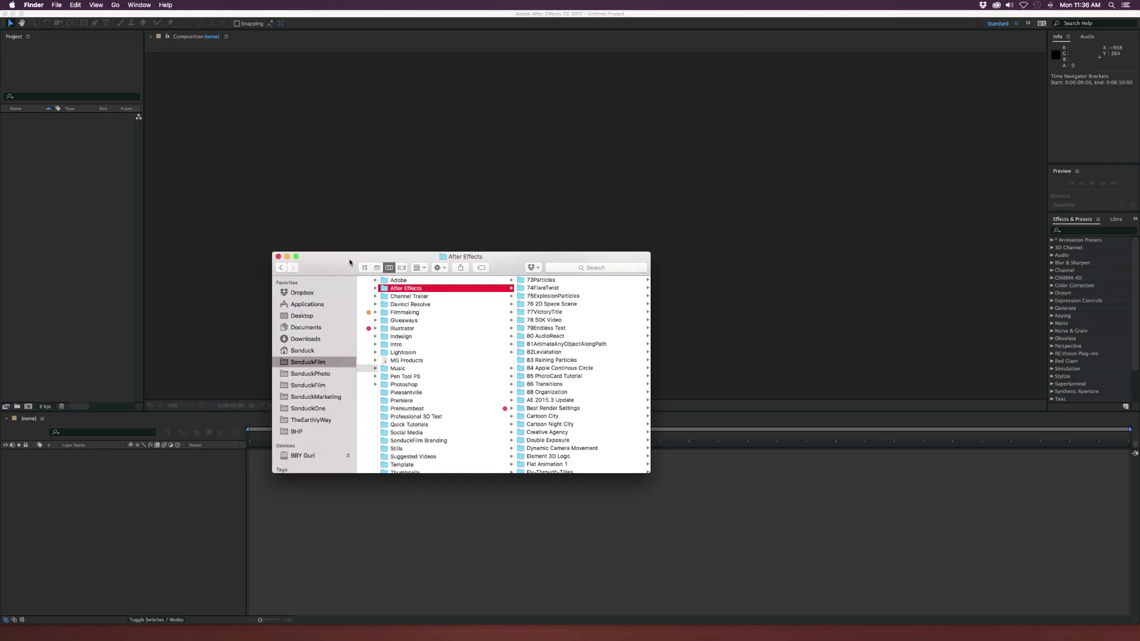
{"action": "left_click_drag", "start_coordinate": [509, 262], "coordinate": [496, 254]}
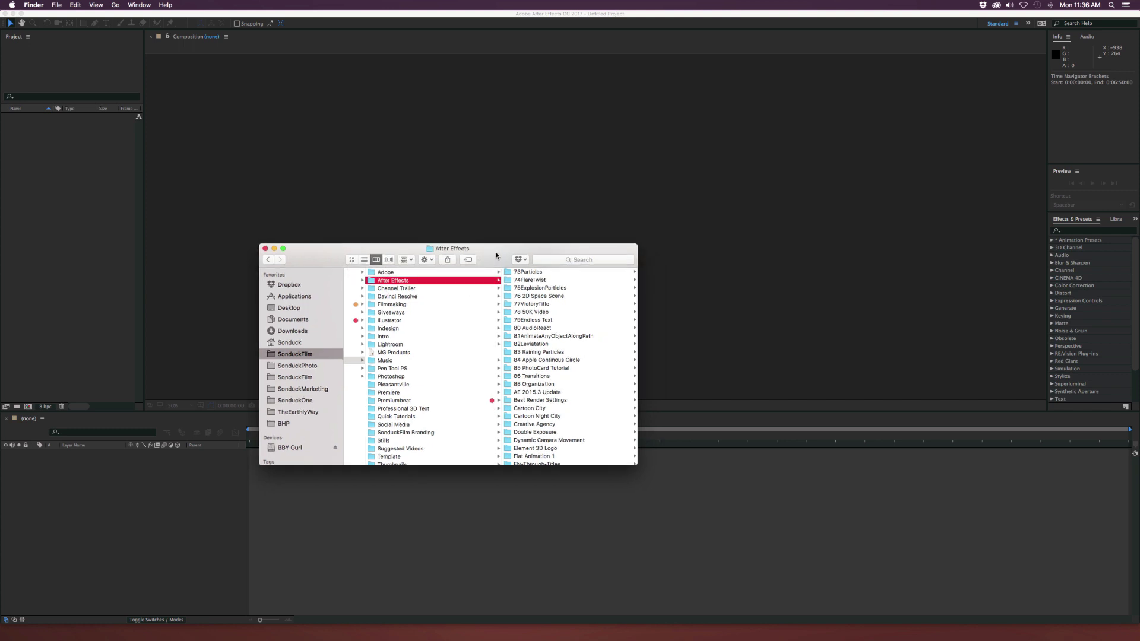
{"action": "left_click", "coordinate": [430, 261]}
{"action": "left_click", "coordinate": [441, 271]}
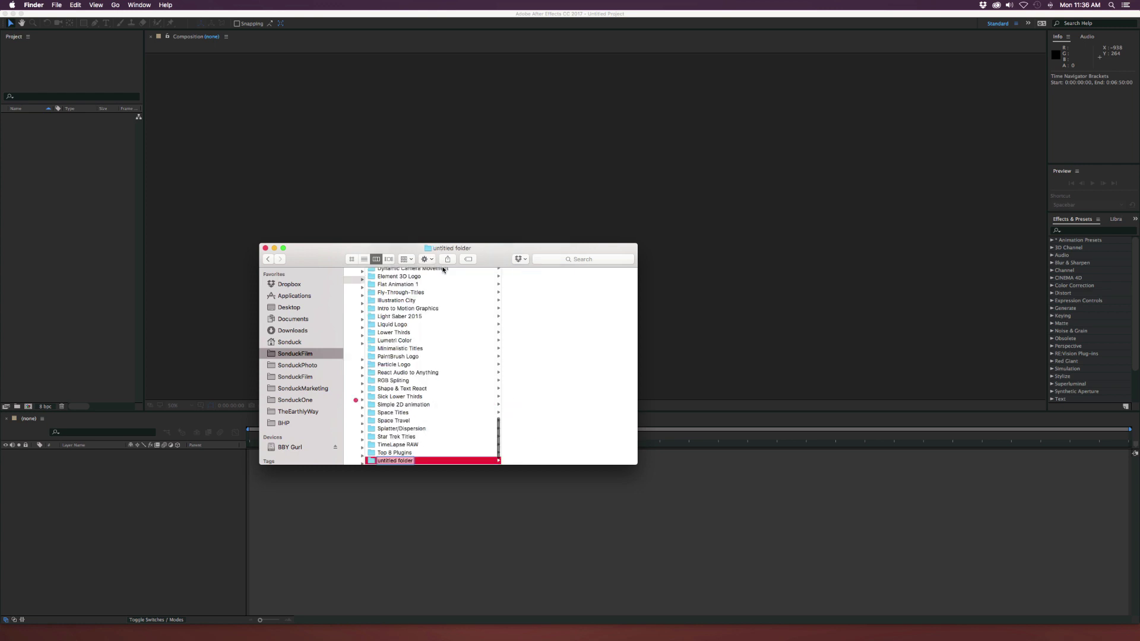
{"action": "type", "text": "89 Organizatiob"}
{"action": "key", "text": "BackSpace"}
{"action": "type", "text": "n Tutorial"}
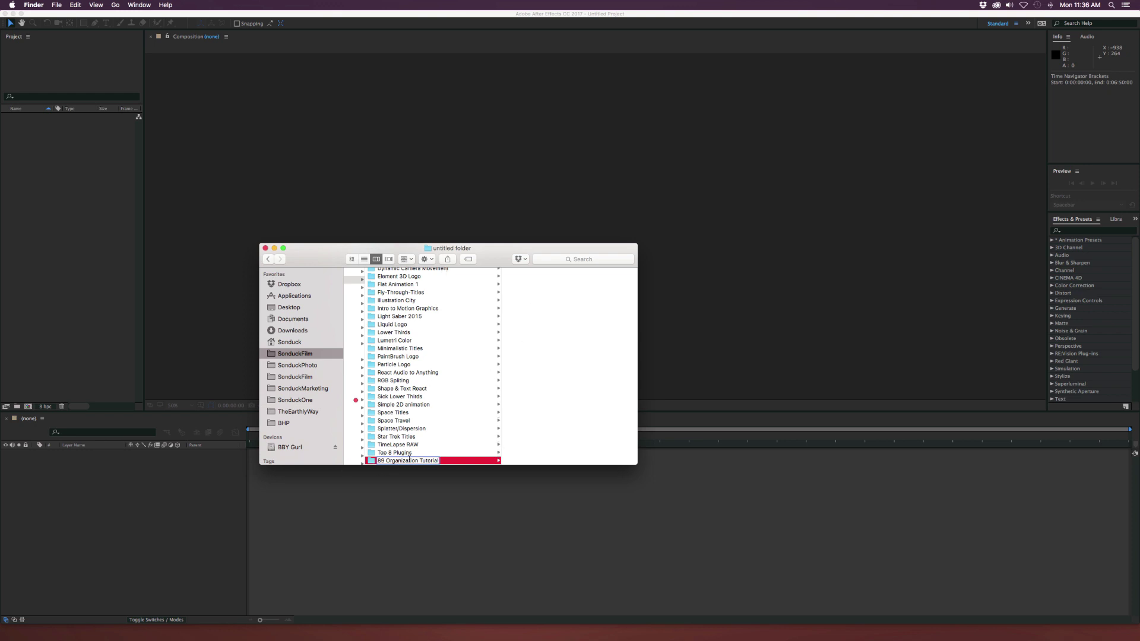
{"action": "key", "text": "Return"}
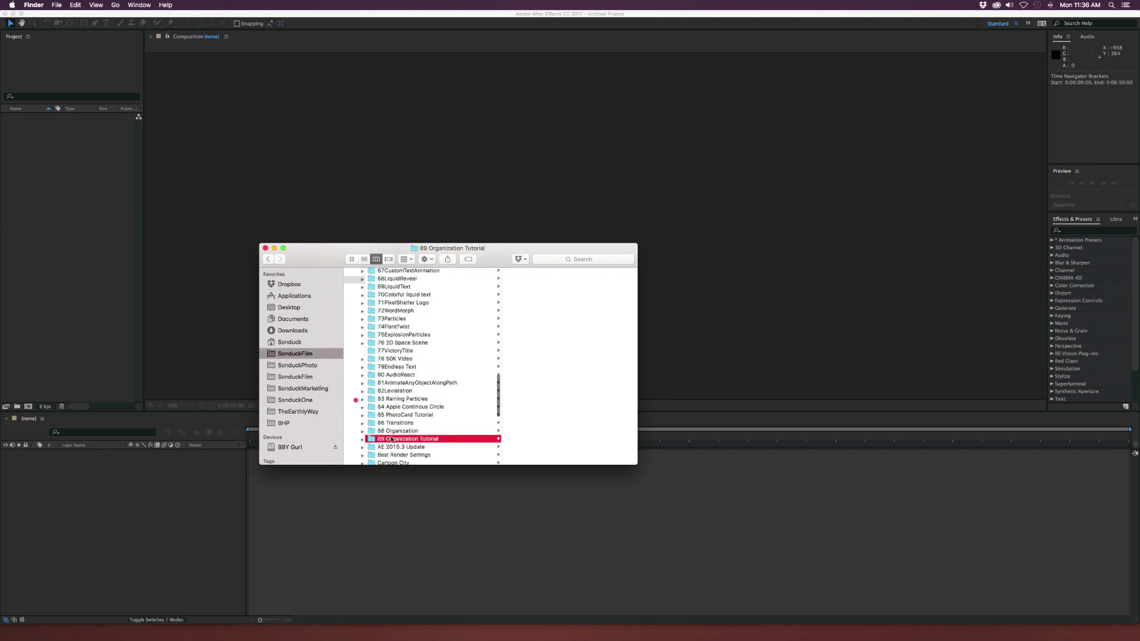
Step: Create a subfolder named "Elements" inside the 89 Organization Tutorial folder
{"action": "right_click", "coordinate": [559, 318]}
{"action": "left_click", "coordinate": [559, 318]}
{"action": "type", "text": "E"}
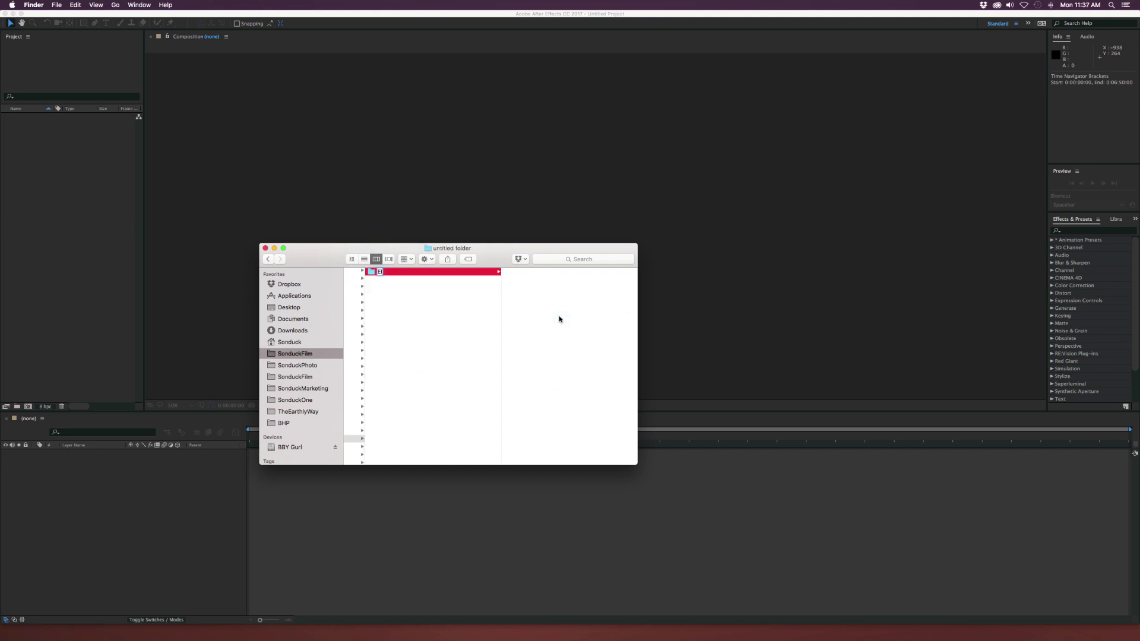
{"action": "type", "text": "lements"}
{"action": "key", "text": "Return"}
Step: Create a second subfolder named "Projects" beside the Elements folder
{"action": "right_click", "coordinate": [440, 322]}
{"action": "left_click", "coordinate": [440, 323]}
{"action": "type", "text": "P"}
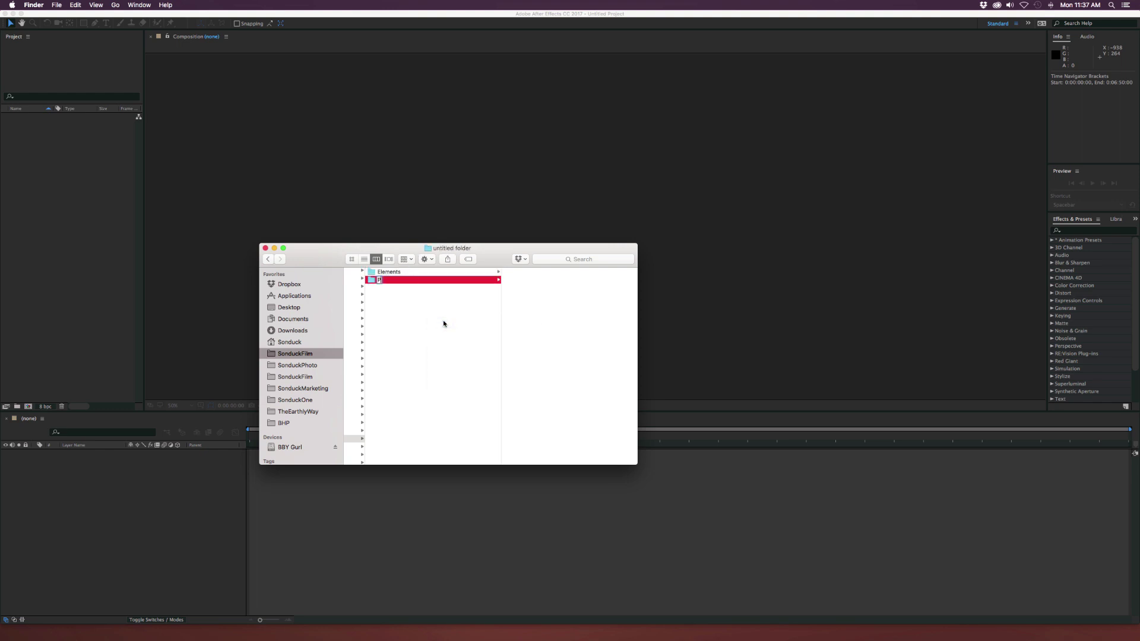
{"action": "type", "text": "rojects"}
{"action": "key", "text": "Return"}
Step: Create a subfolder named "After Effects" inside the Projects folder
{"action": "right_click", "coordinate": [558, 285]}
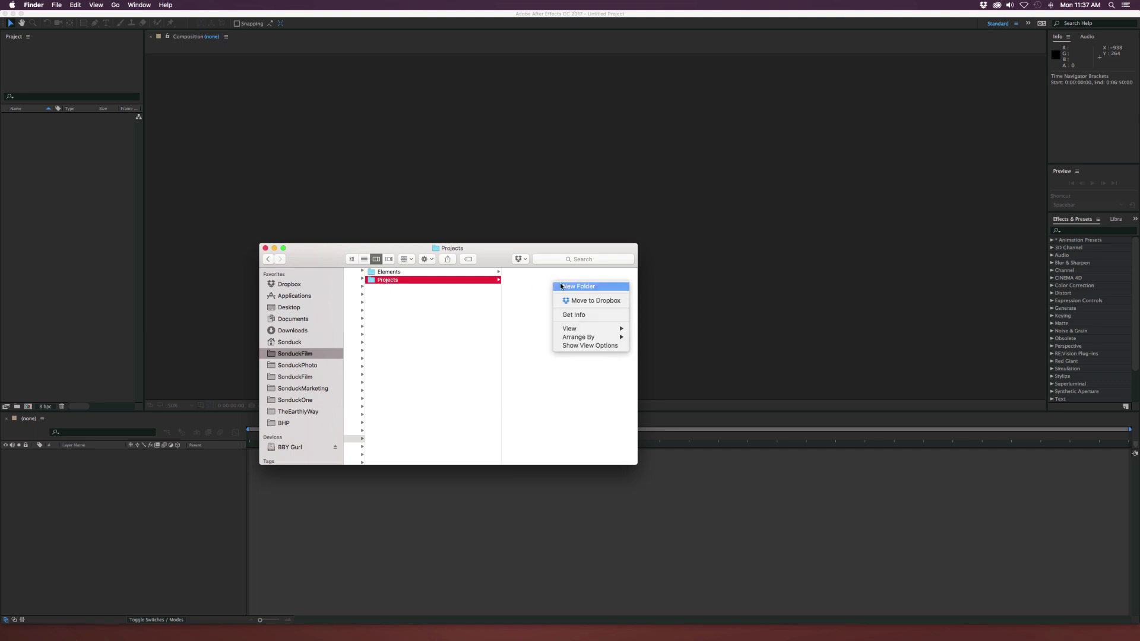
{"action": "left_click", "coordinate": [561, 286]}
{"action": "type", "text": "After Effects"}
{"action": "key", "text": "Return"}
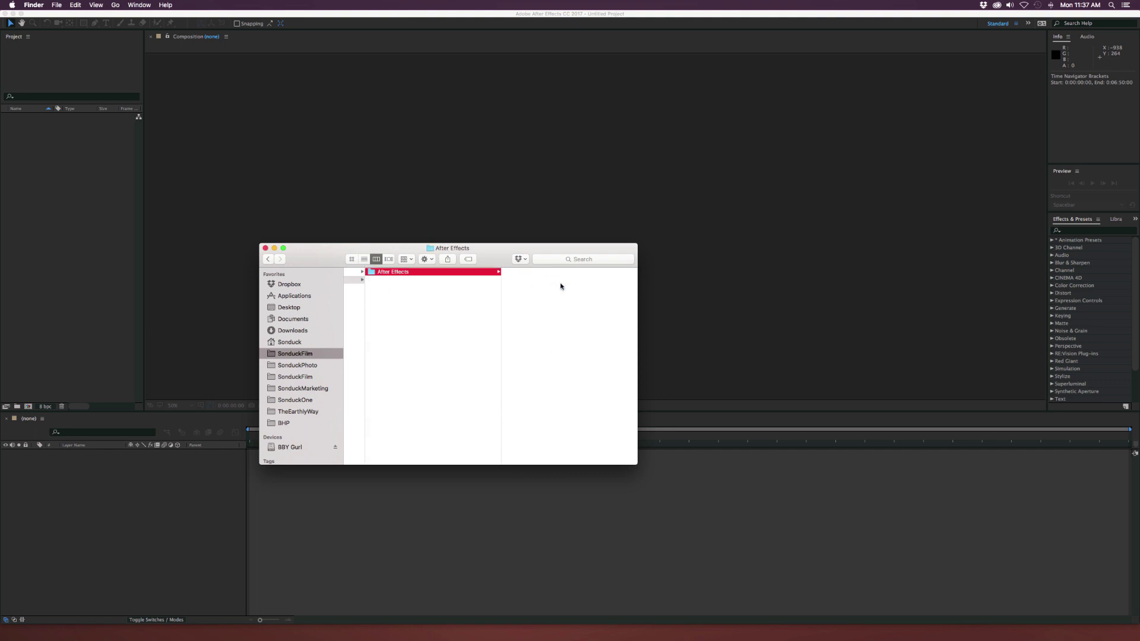
Step: Add a subfolder named "Premiere" to the Projects folder
{"action": "left_click", "coordinate": [470, 280]}
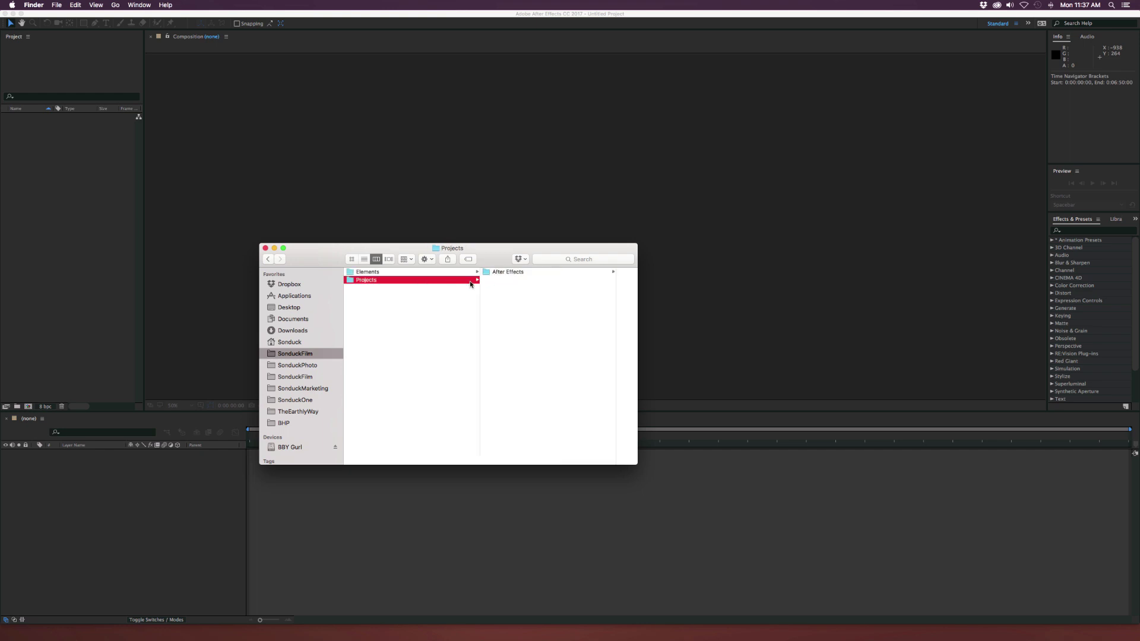
{"action": "right_click", "coordinate": [531, 321]}
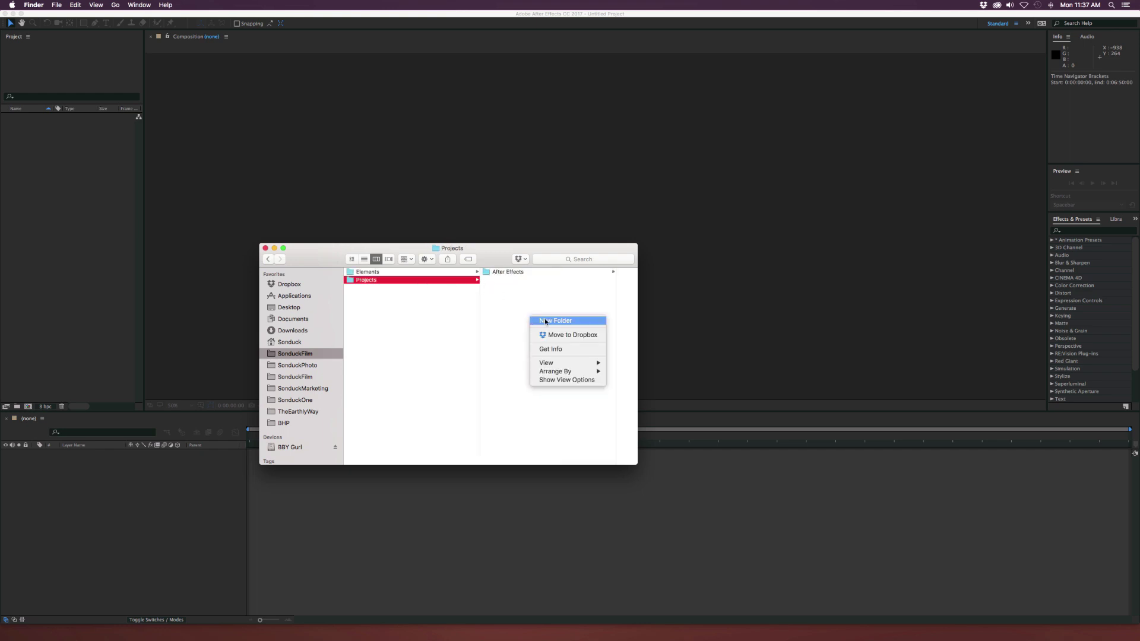
{"action": "left_click", "coordinate": [544, 320]}
{"action": "type", "text": "remiere"}
{"action": "key", "text": "Return"}
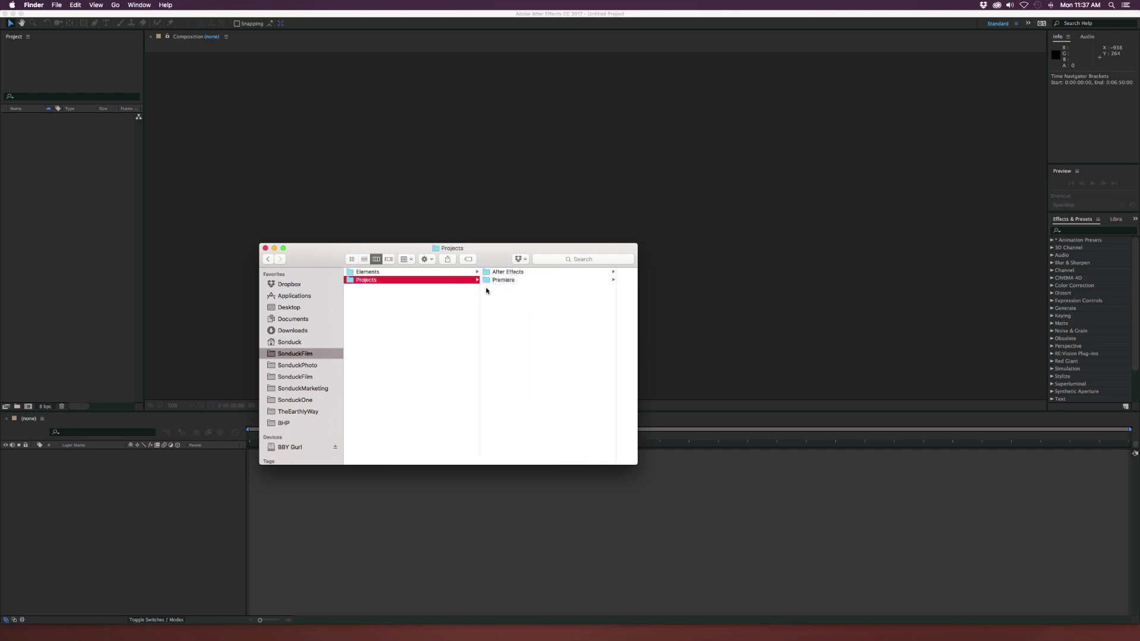
Step: Look inside the After Effects and Premiere subfolders and return to the 89 Organization Tutorial level
{"action": "left_click", "coordinate": [499, 274]}
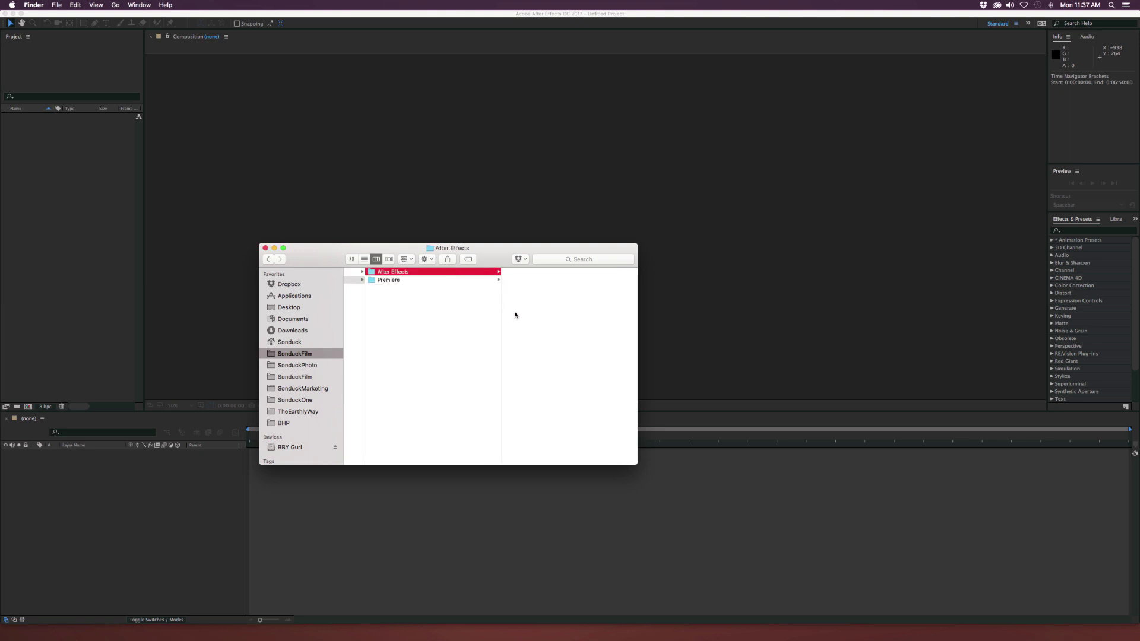
{"action": "left_click", "coordinate": [385, 280]}
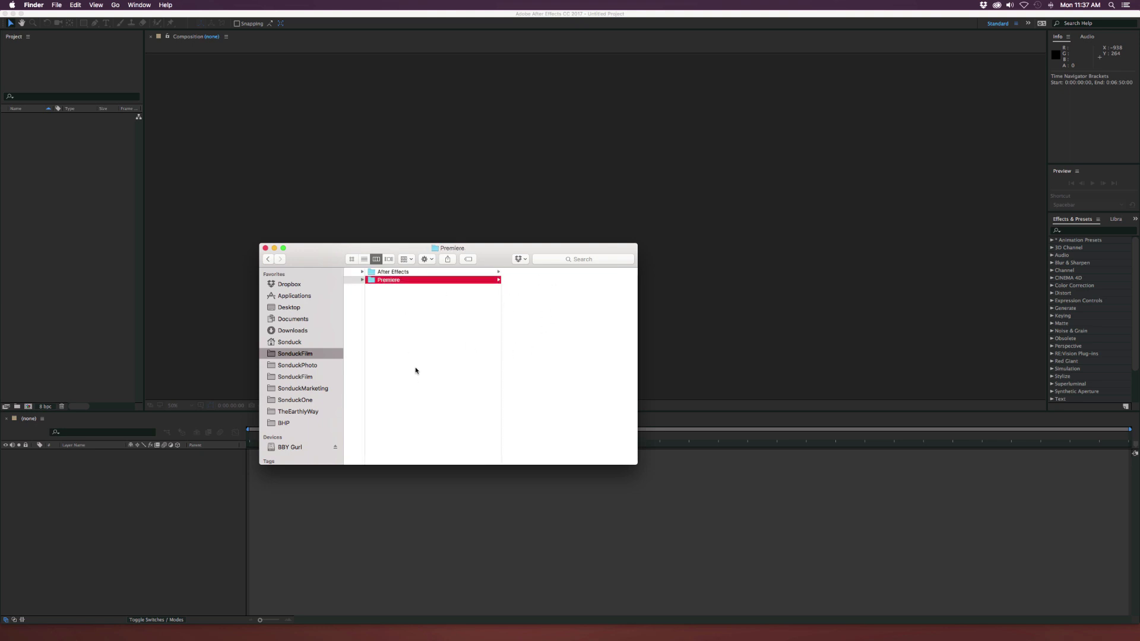
{"action": "scroll", "coordinate": [446, 328], "scroll_direction": "left", "scroll_amount": 3}
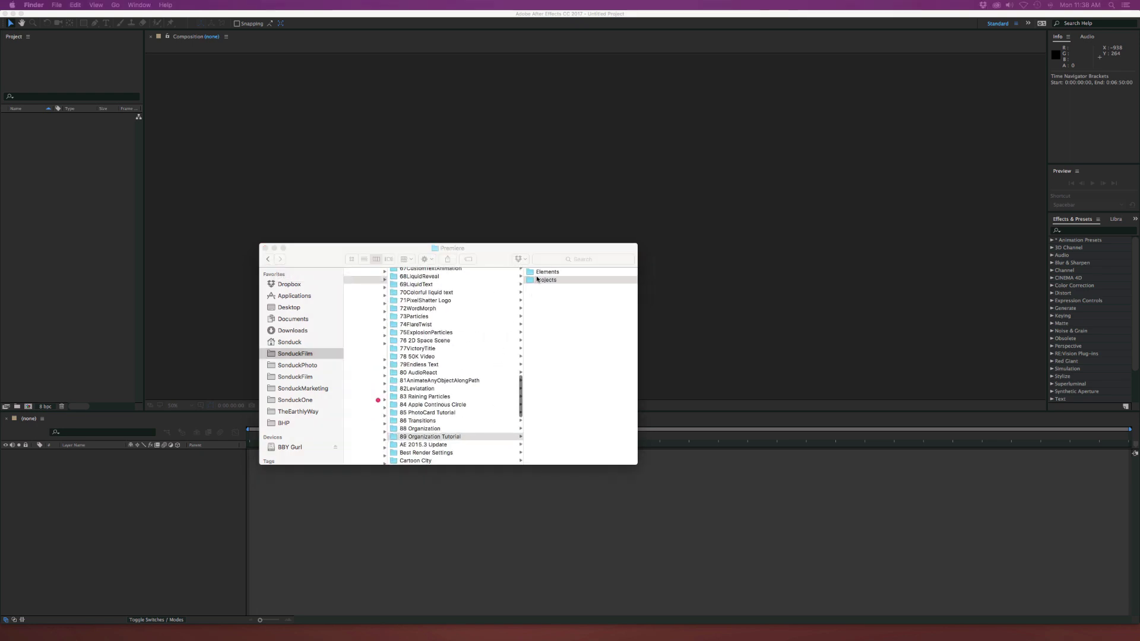
Step: Create two subfolders named "Audio" and "Graphics" inside the Elements folder
{"action": "left_click", "coordinate": [538, 277]}
{"action": "left_click", "coordinate": [542, 272]}
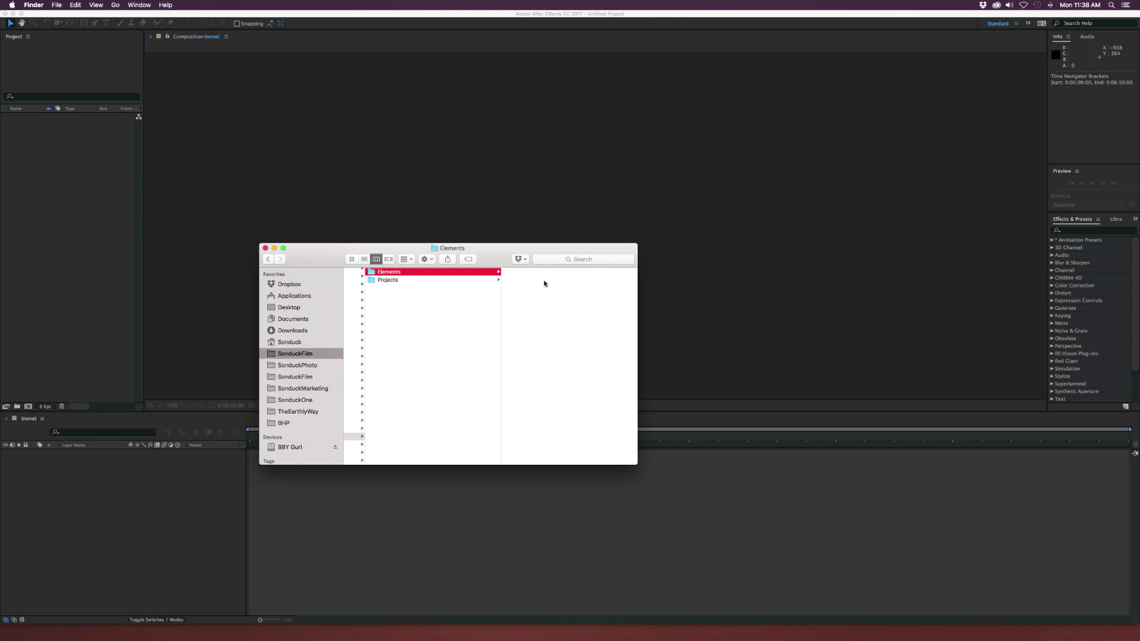
{"action": "right_click", "coordinate": [541, 282]}
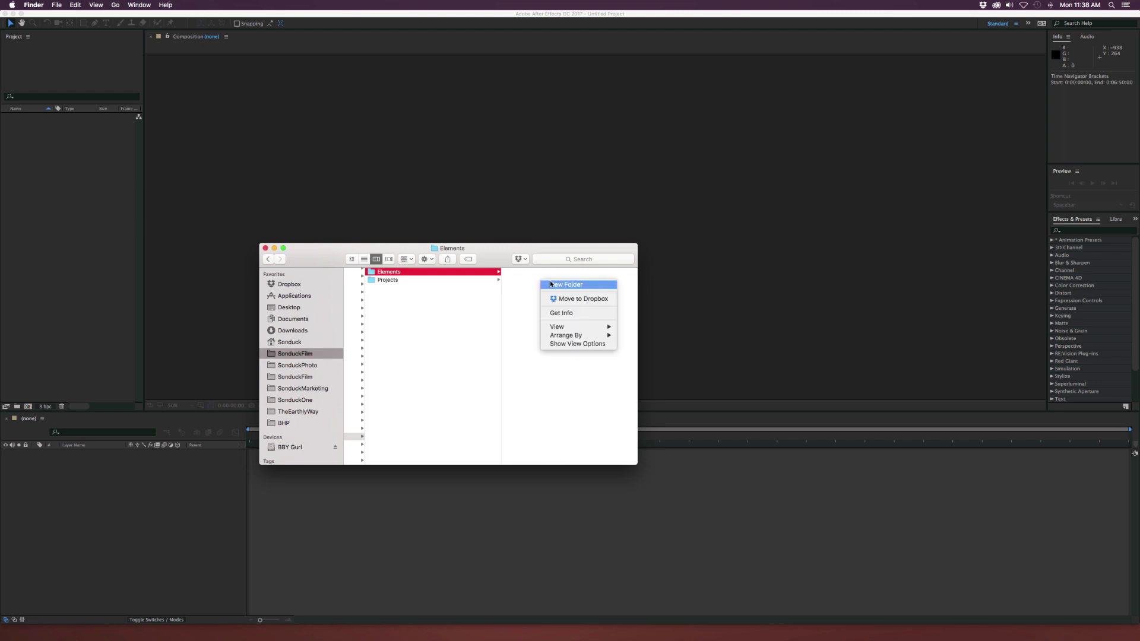
{"action": "left_click", "coordinate": [551, 284]}
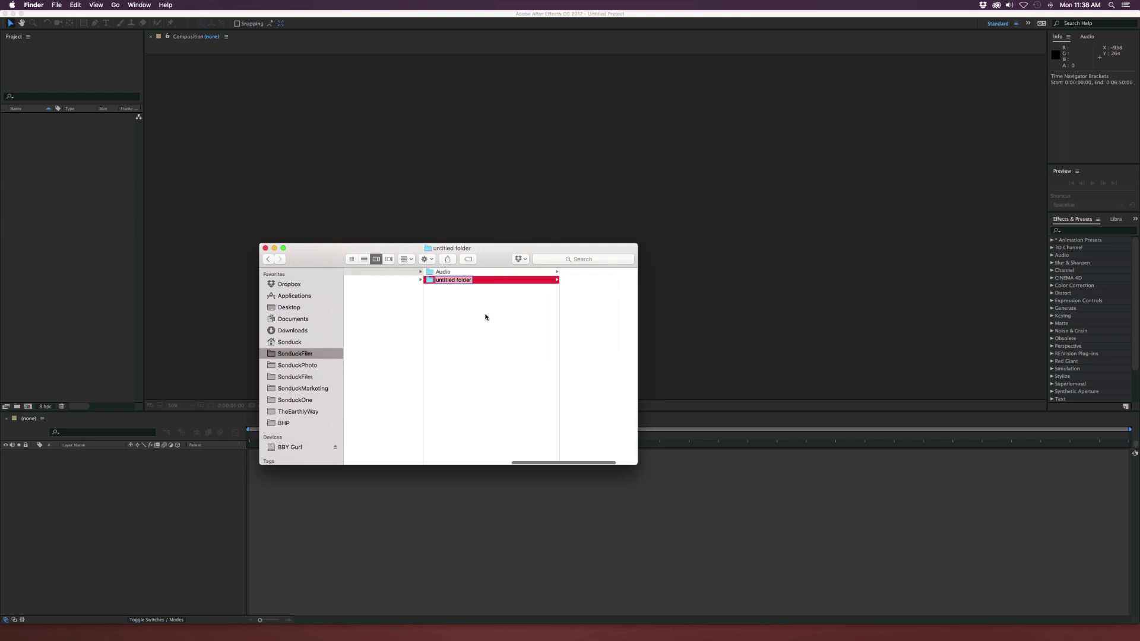
{"action": "type", "text": "Graphics"}
{"action": "key", "text": "Return"}
Step: Add a third subfolder named "Footage" to the Elements folder
{"action": "left_click", "coordinate": [487, 313]}
{"action": "right_click", "coordinate": [554, 336]}
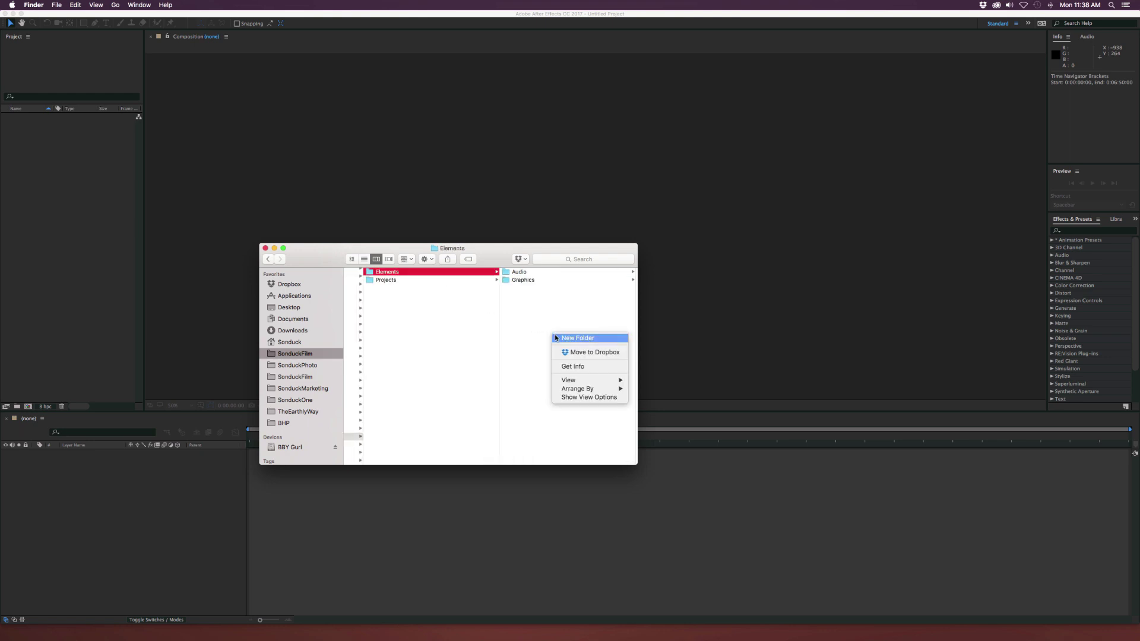
{"action": "left_click", "coordinate": [555, 338]}
{"action": "type", "text": "Footag"}
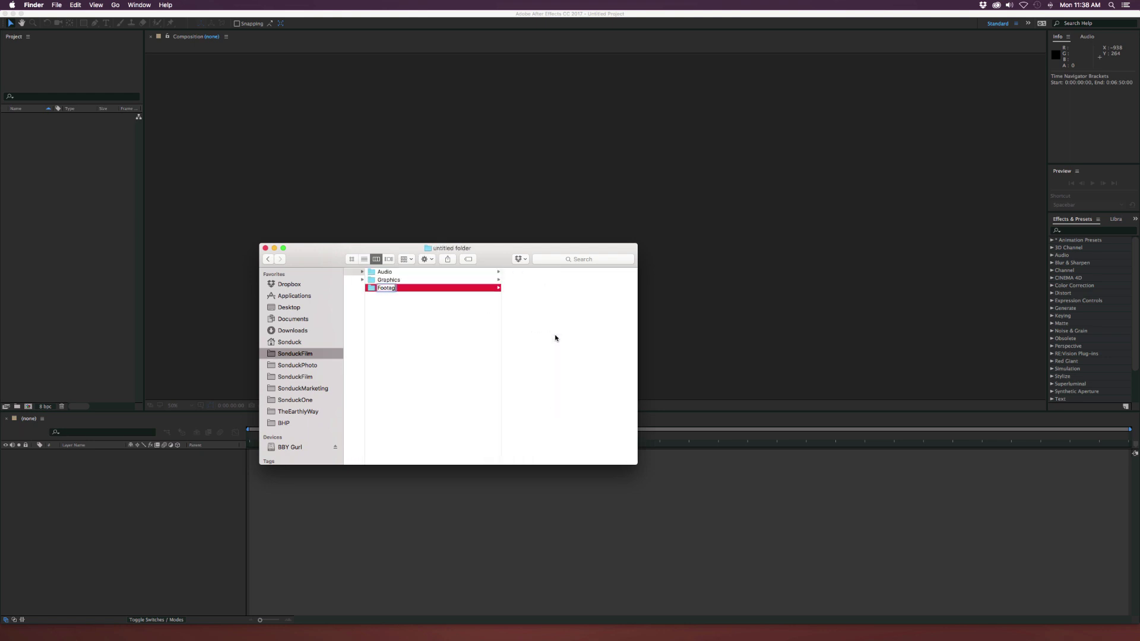
{"action": "type", "text": "e"}
{"action": "key", "text": "Return"}
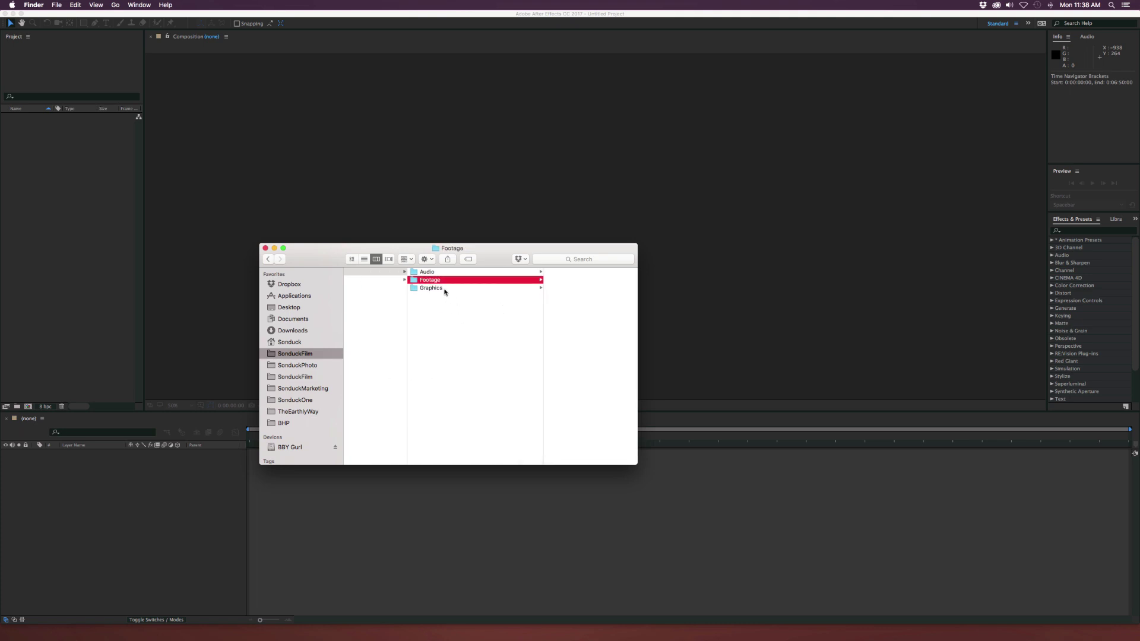
Step: Create a subfolder named "Music" inside the Audio folder
{"action": "left_click", "coordinate": [435, 272]}
{"action": "right_click", "coordinate": [525, 283]}
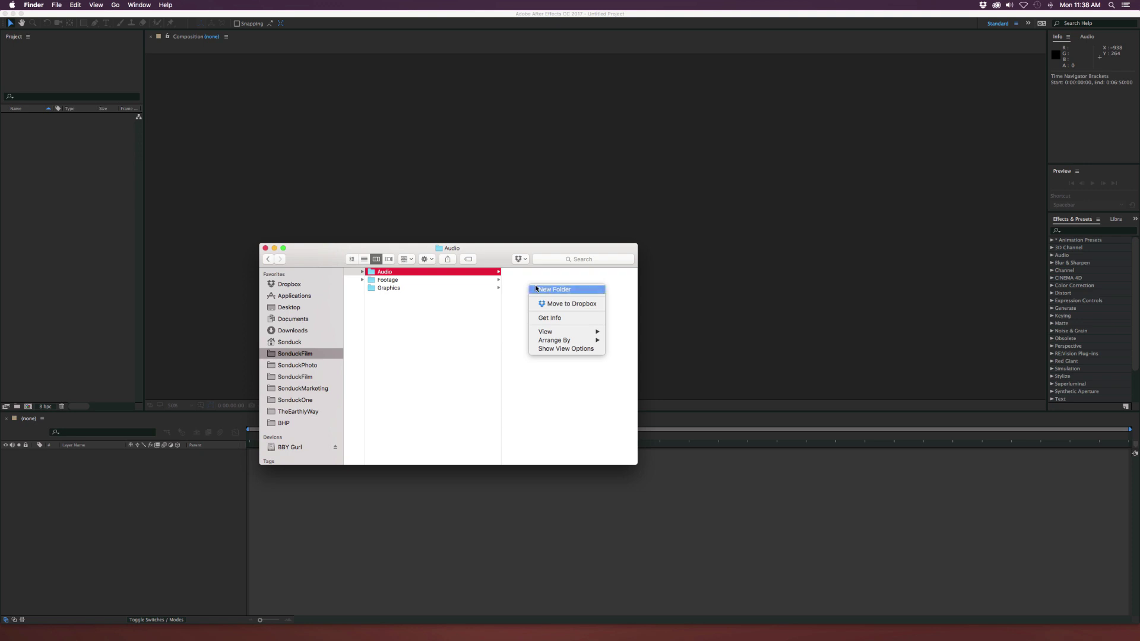
{"action": "left_click", "coordinate": [536, 289]}
{"action": "type", "text": "Musc"}
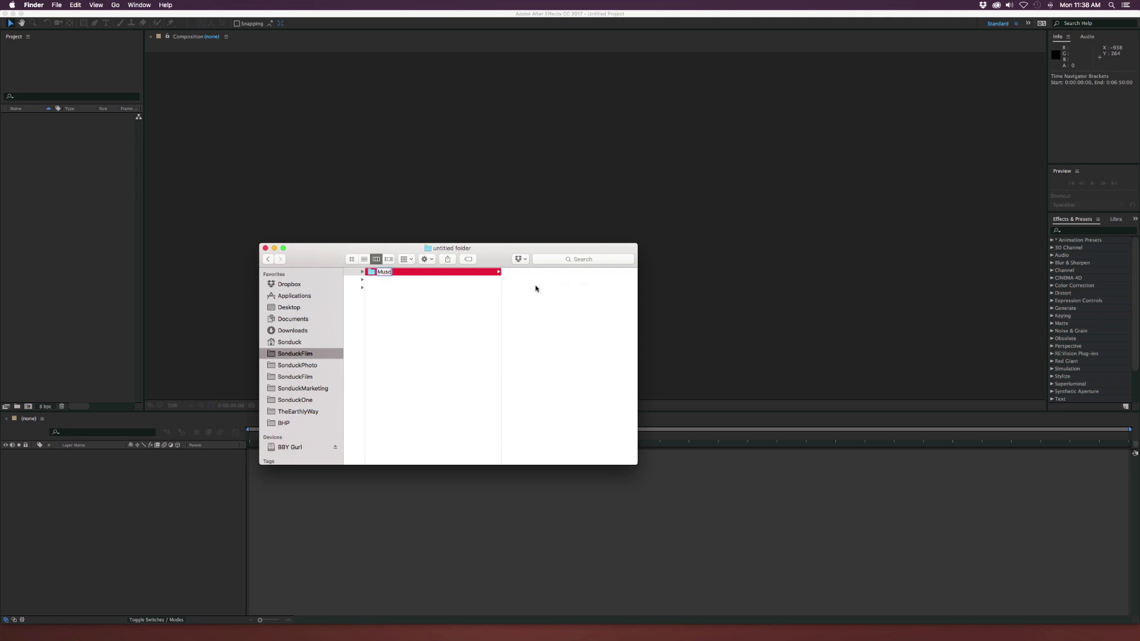
{"action": "key", "text": "BackSpace"}
{"action": "type", "text": "ic"}
{"action": "key", "text": "Return"}
Step: Add a subfolder named "VO" to the Audio folder beside Music
{"action": "right_click", "coordinate": [537, 329]}
{"action": "left_click", "coordinate": [539, 330]}
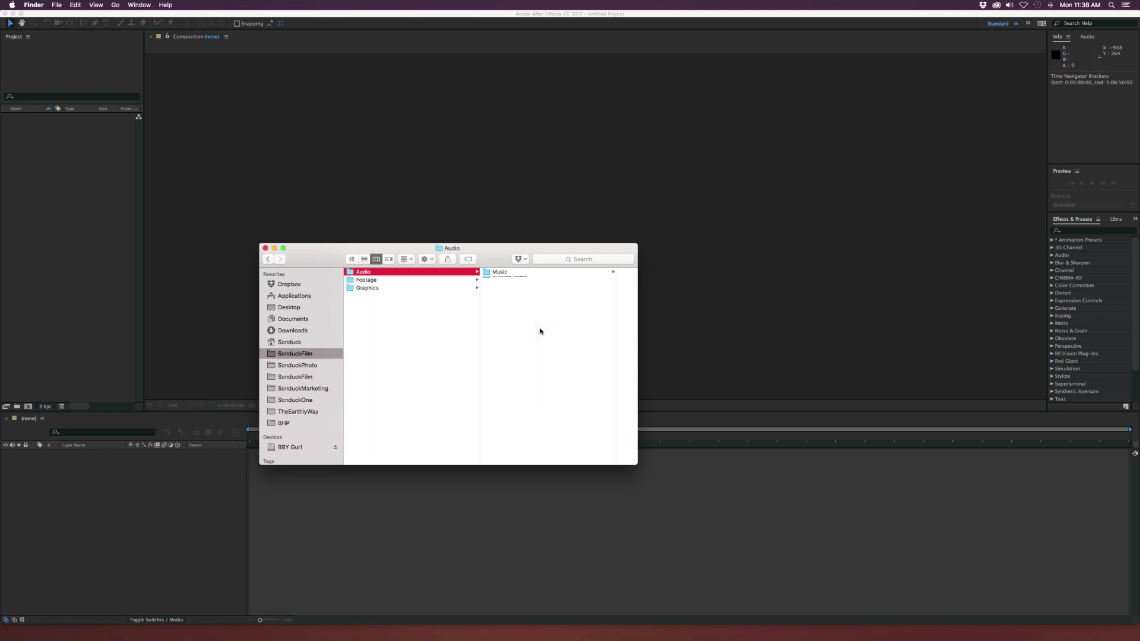
{"action": "type", "text": "VO"}
{"action": "key", "text": "Return"}
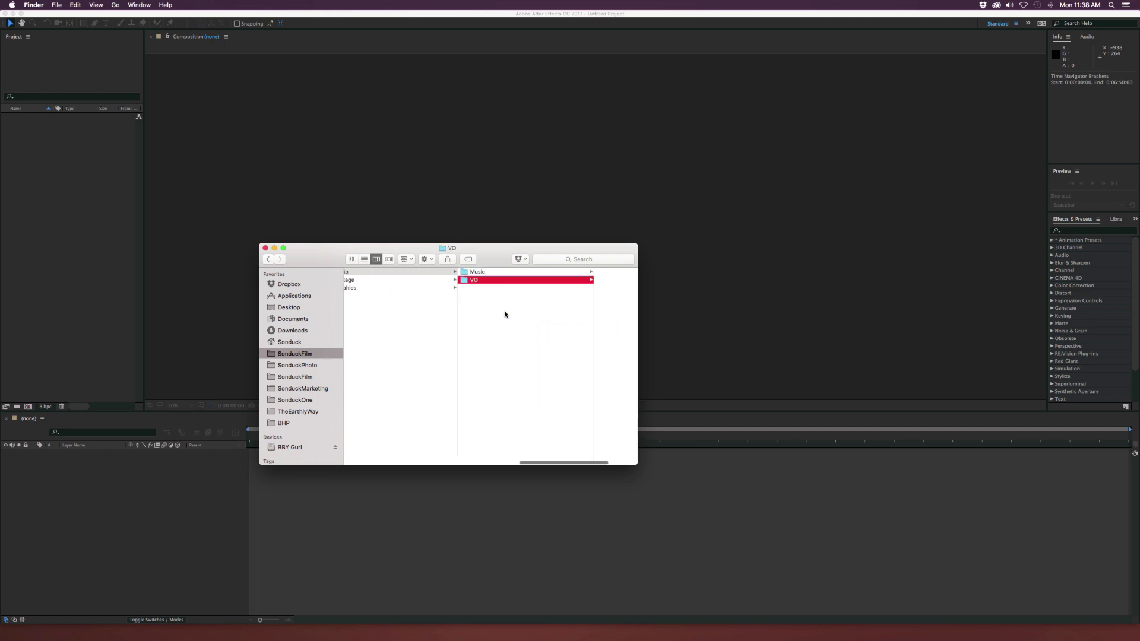
{"action": "left_click", "coordinate": [528, 337]}
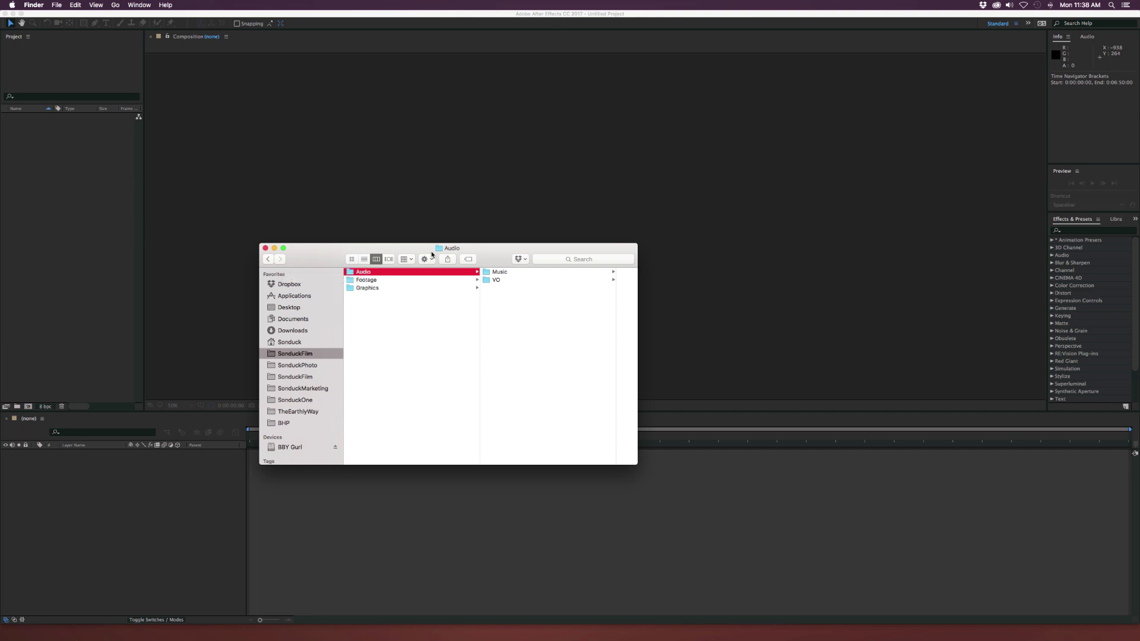
Step: Look inside the Music and VO subfolders of the Audio folder
{"action": "left_click", "coordinate": [503, 272]}
{"action": "left_click", "coordinate": [456, 281]}
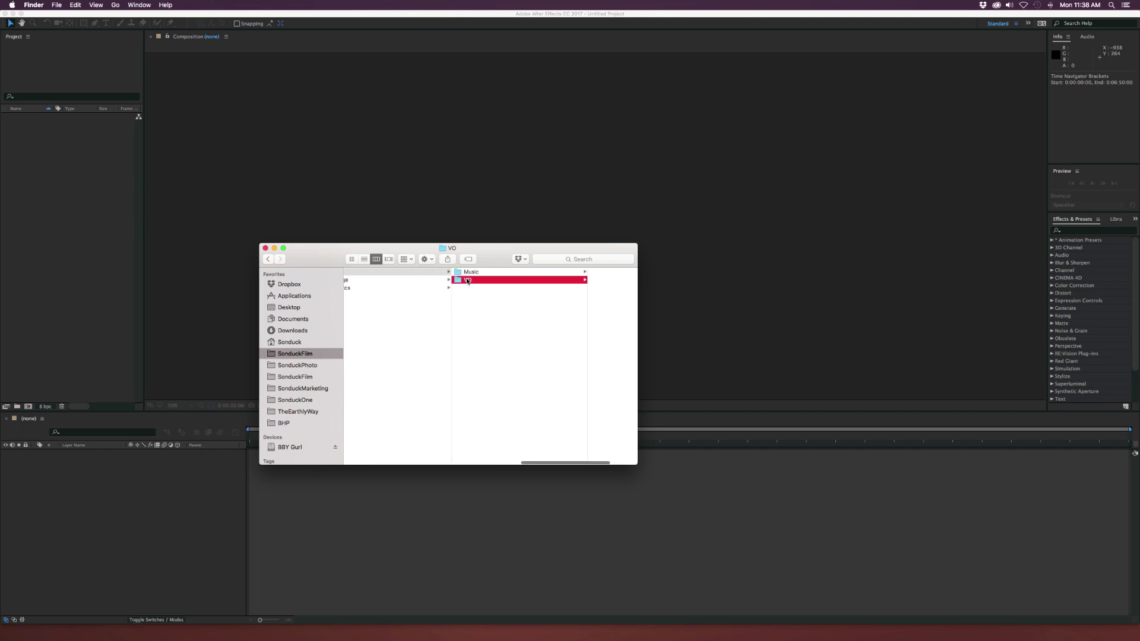
{"action": "left_click", "coordinate": [469, 272]}
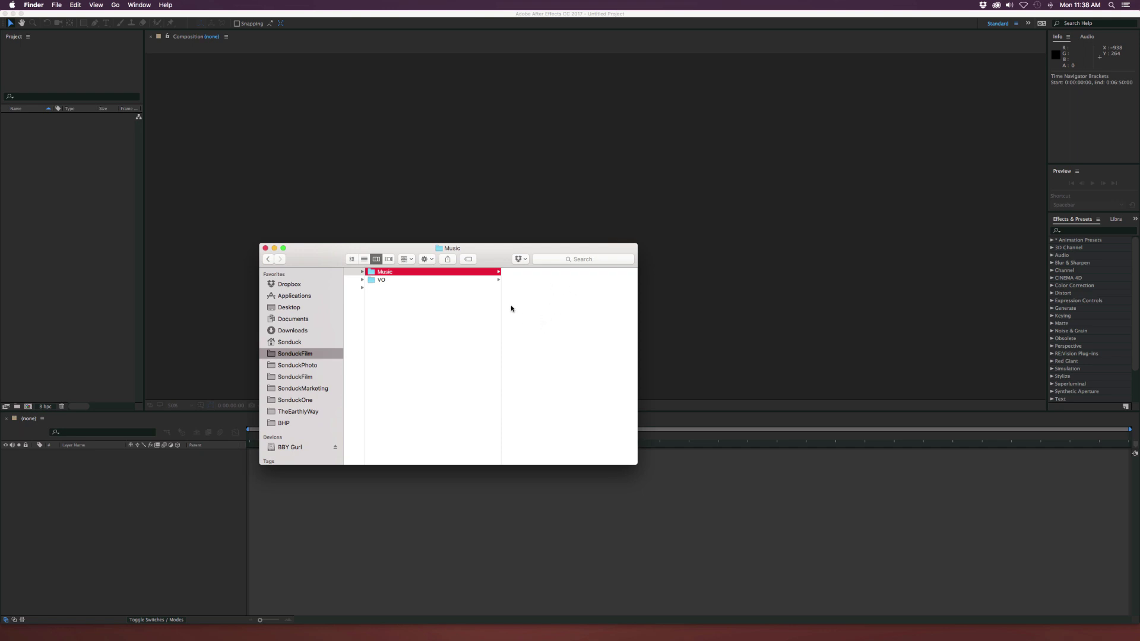
Step: Create a subfolder named "RAW Footage" inside the Footage folder
{"action": "left_click", "coordinate": [399, 279]}
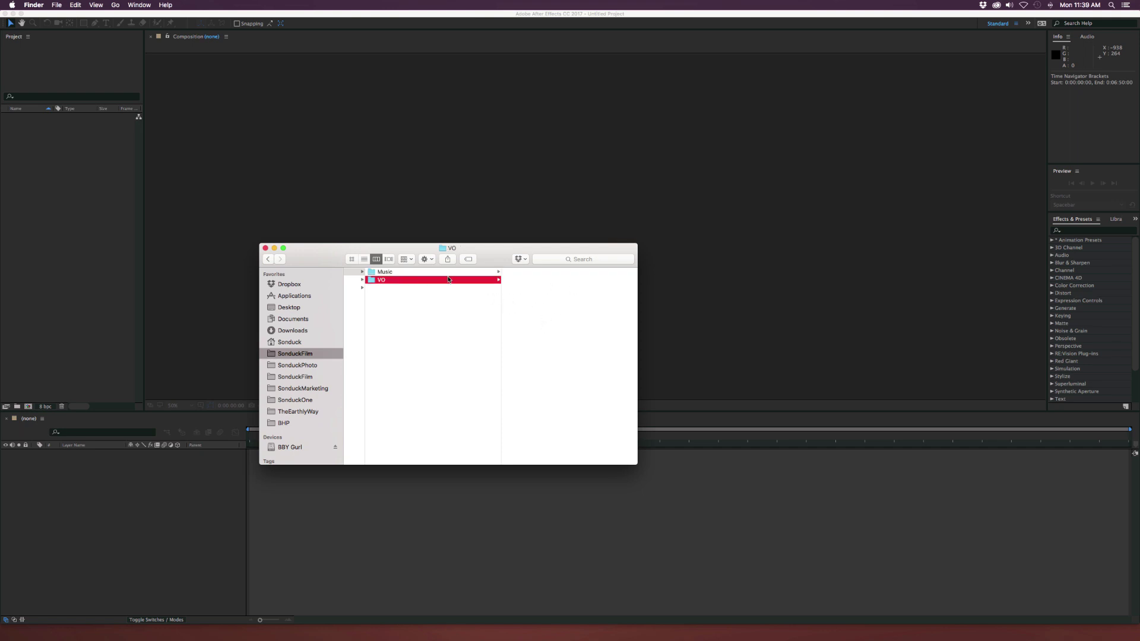
{"action": "scroll", "coordinate": [427, 280], "scroll_direction": "left", "scroll_amount": 5}
{"action": "left_click", "coordinate": [453, 281]}
{"action": "right_click", "coordinate": [532, 282]}
{"action": "left_click", "coordinate": [542, 289]}
{"action": "type", "text": "RAW FOOTAG"}
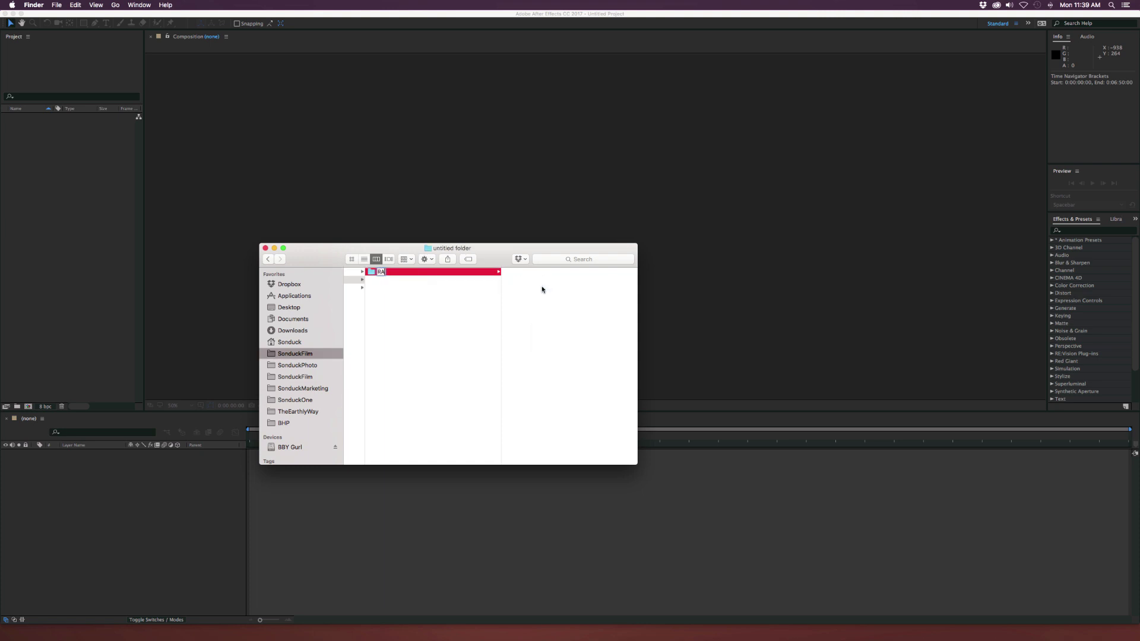
{"action": "key", "text": "BackSpace"}
{"action": "key", "text": "BackSpace"}
{"action": "key", "text": "BackSpace"}
{"action": "key", "text": "BackSpace"}
{"action": "key", "text": "BackSpace"}
{"action": "key", "text": "BackSpace"}
{"action": "type", "text": "Footage"}
{"action": "key", "text": "Return"}
Step: Add a subfolder named "Colored Footage" to the Footage folder and check inside both footage subfolders
{"action": "left_click", "coordinate": [493, 309]}
{"action": "right_click", "coordinate": [549, 327]}
{"action": "left_click", "coordinate": [548, 328]}
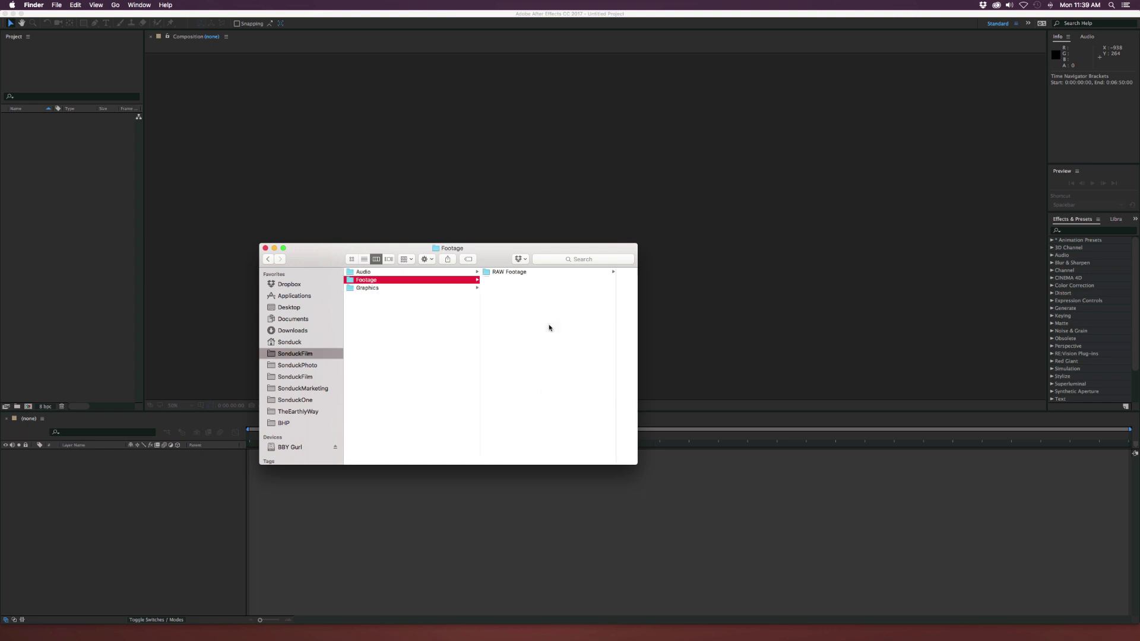
{"action": "type", "text": "Colored"}
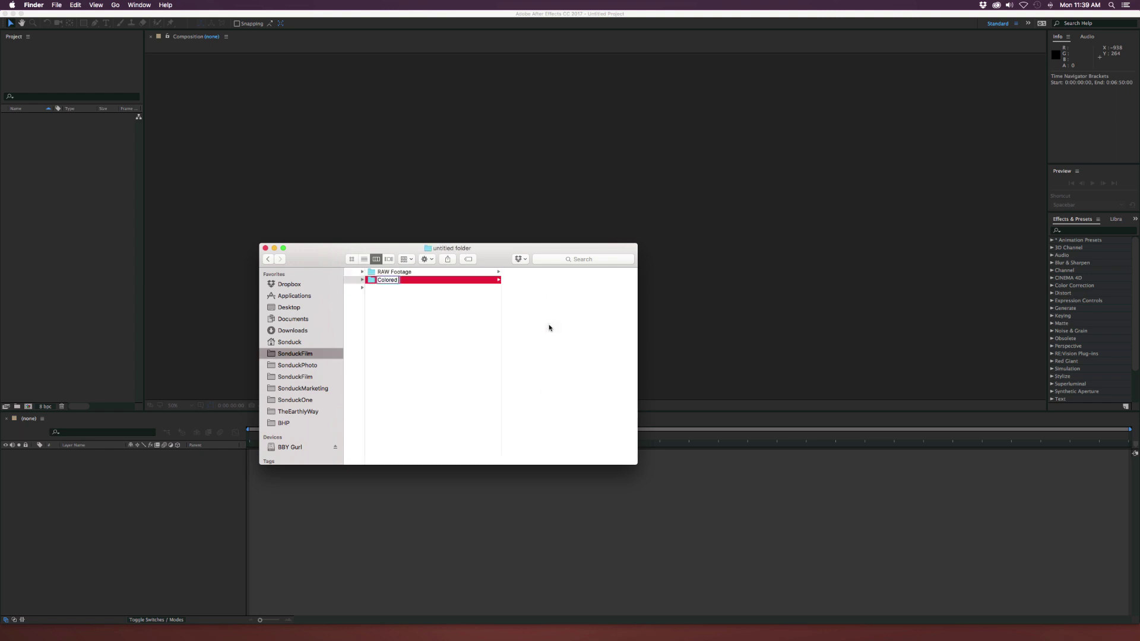
{"action": "type", "text": " Footage"}
{"action": "key", "text": "Return"}
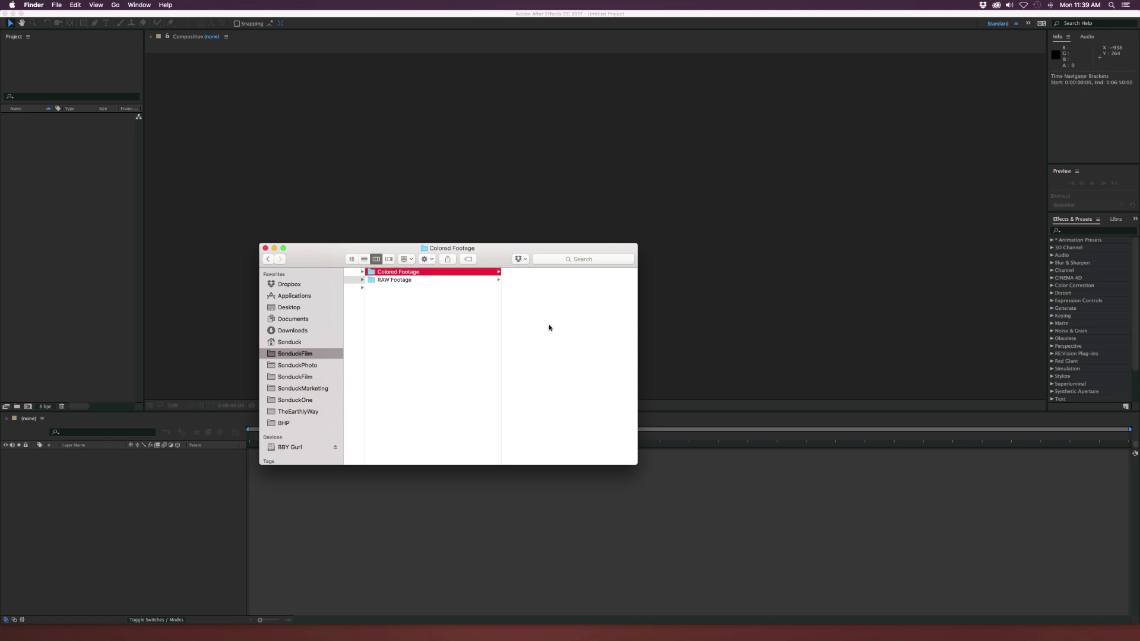
{"action": "left_click", "coordinate": [402, 281]}
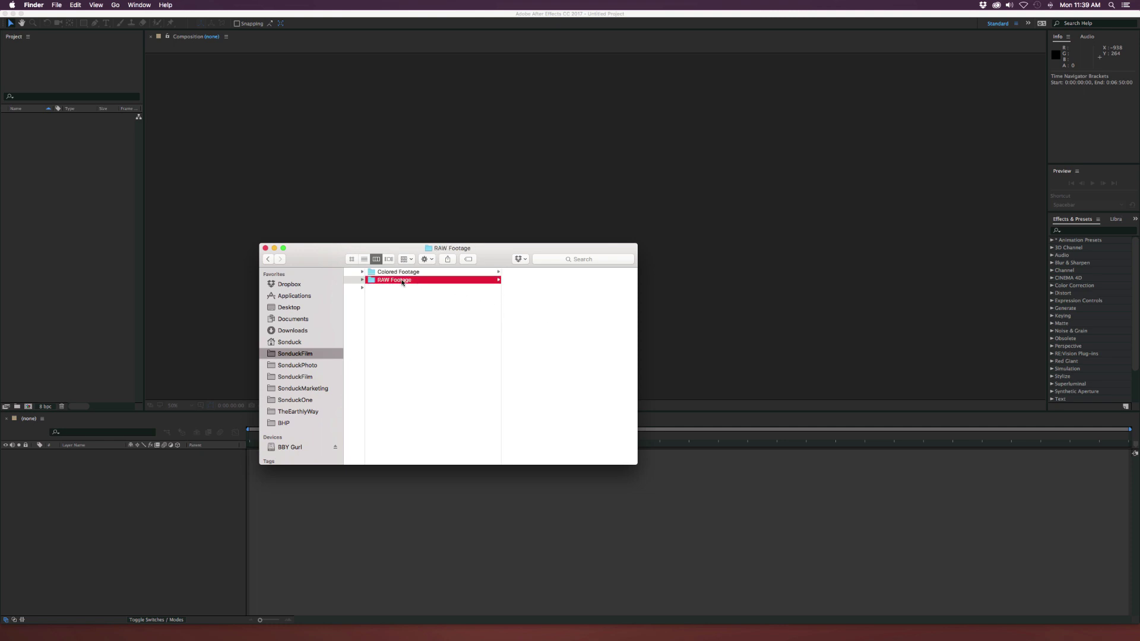
{"action": "left_click", "coordinate": [436, 273]}
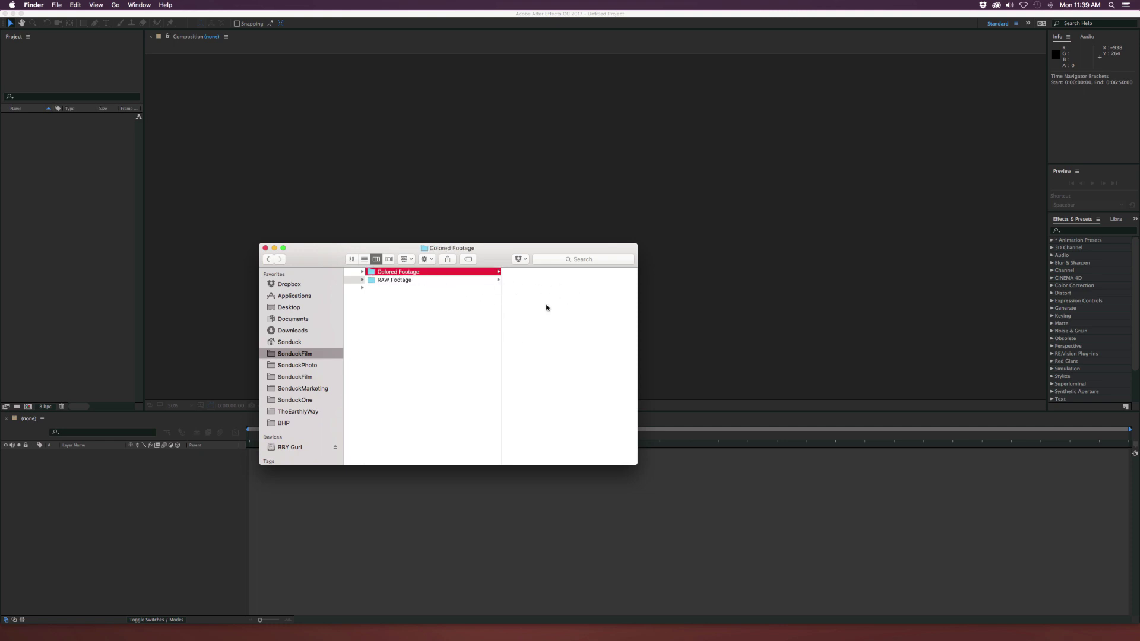
Step: Create a subfolder named "Vectors" inside the Graphics folder
{"action": "scroll", "coordinate": [546, 307], "scroll_direction": "left", "scroll_amount": 5}
{"action": "left_click", "coordinate": [437, 289]}
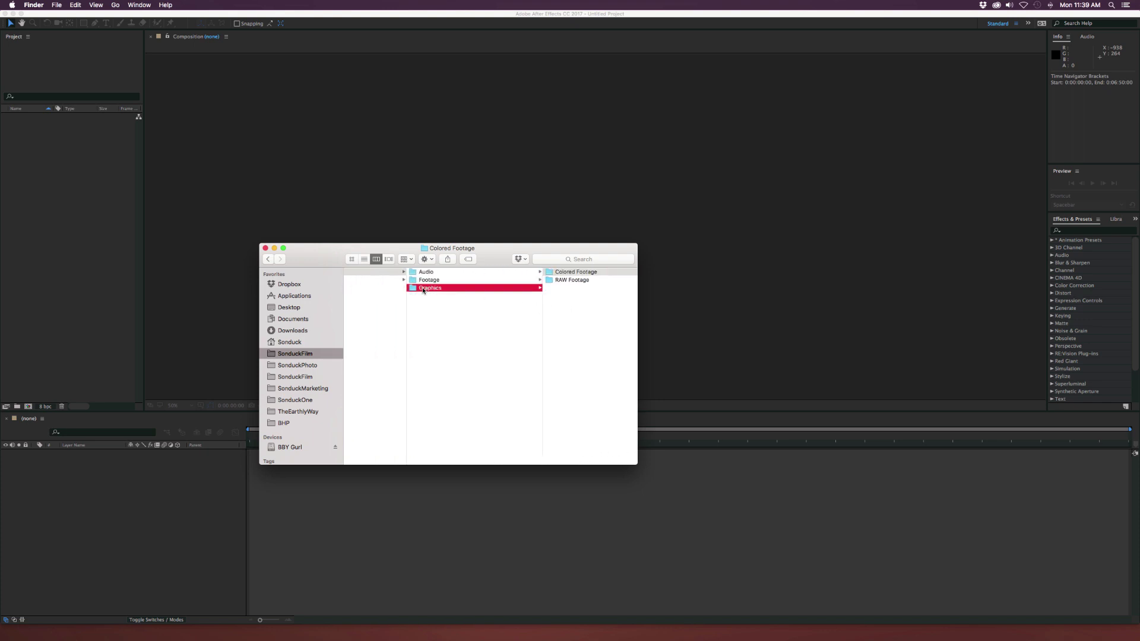
{"action": "right_click", "coordinate": [553, 297]}
{"action": "left_click", "coordinate": [557, 300]}
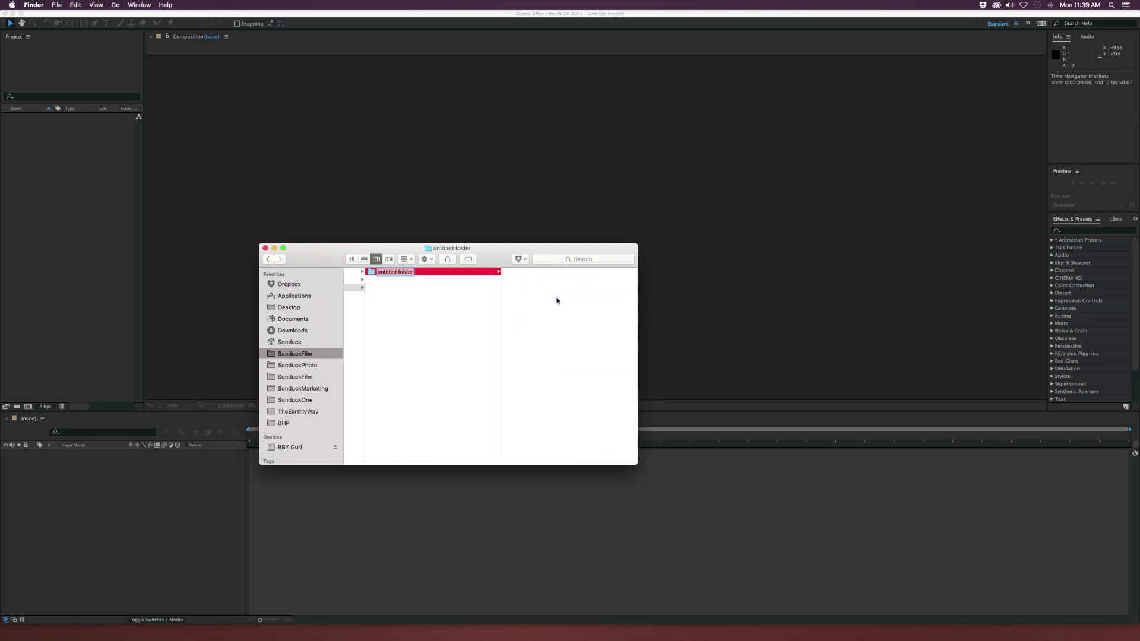
{"action": "type", "text": "Vectors"}
{"action": "key", "text": "Return"}
Step: Add a subfolder named "Images" to the Graphics folder
{"action": "right_click", "coordinate": [508, 311]}
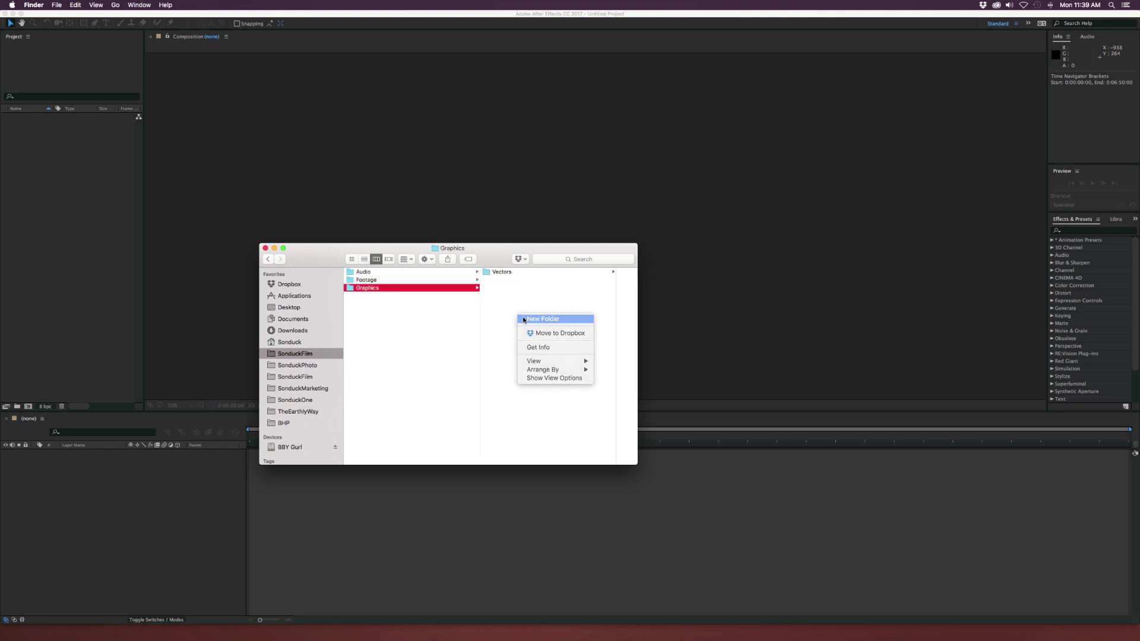
{"action": "left_click", "coordinate": [522, 319]}
{"action": "type", "text": "Images"}
{"action": "key", "text": "Return"}
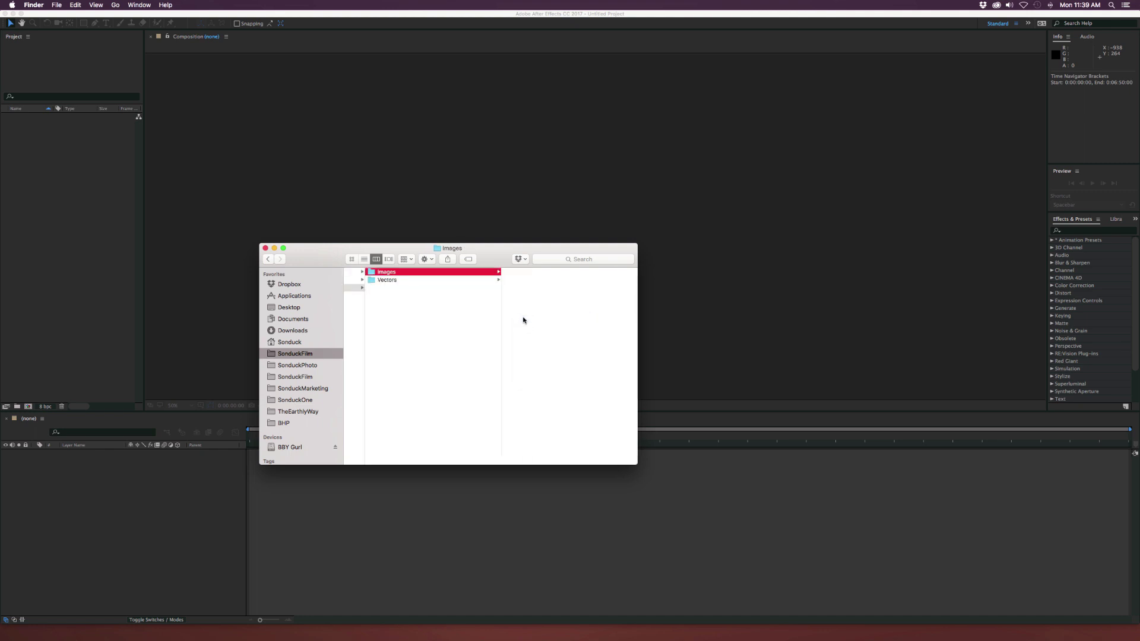
Step: Add a third subfolder named "Logos" to the Graphics folder
{"action": "right_click", "coordinate": [516, 341]}
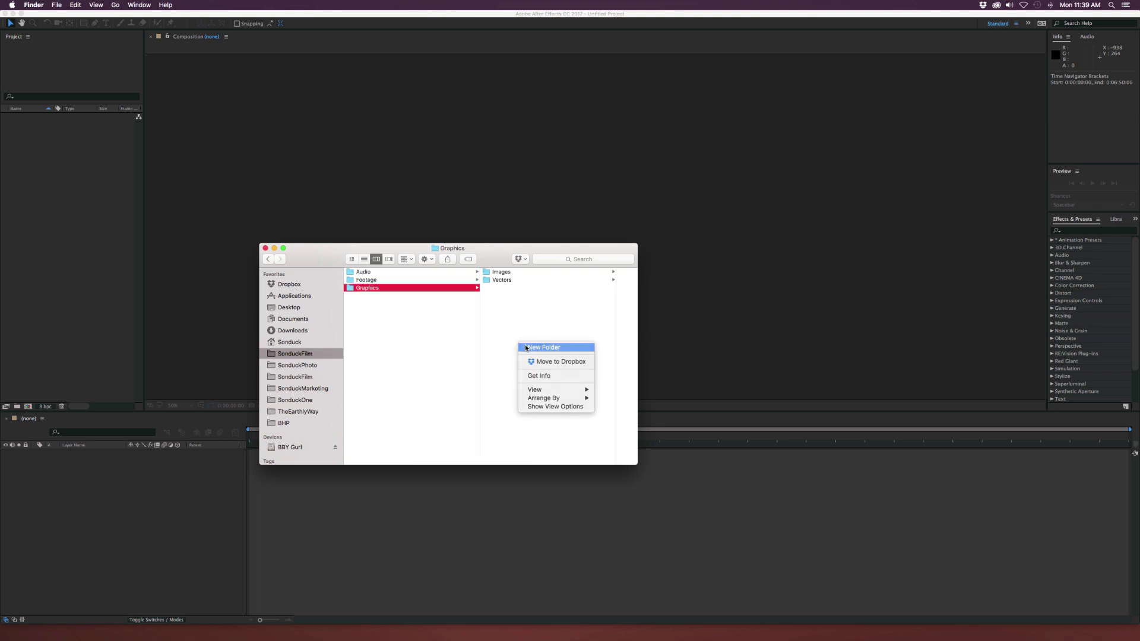
{"action": "left_click", "coordinate": [525, 346]}
{"action": "type", "text": "logo"}
{"action": "key", "text": "BackSpace"}
{"action": "key", "text": "BackSpace"}
{"action": "key", "text": "BackSpace"}
{"action": "key", "text": "BackSpace"}
{"action": "type", "text": "Logos"}
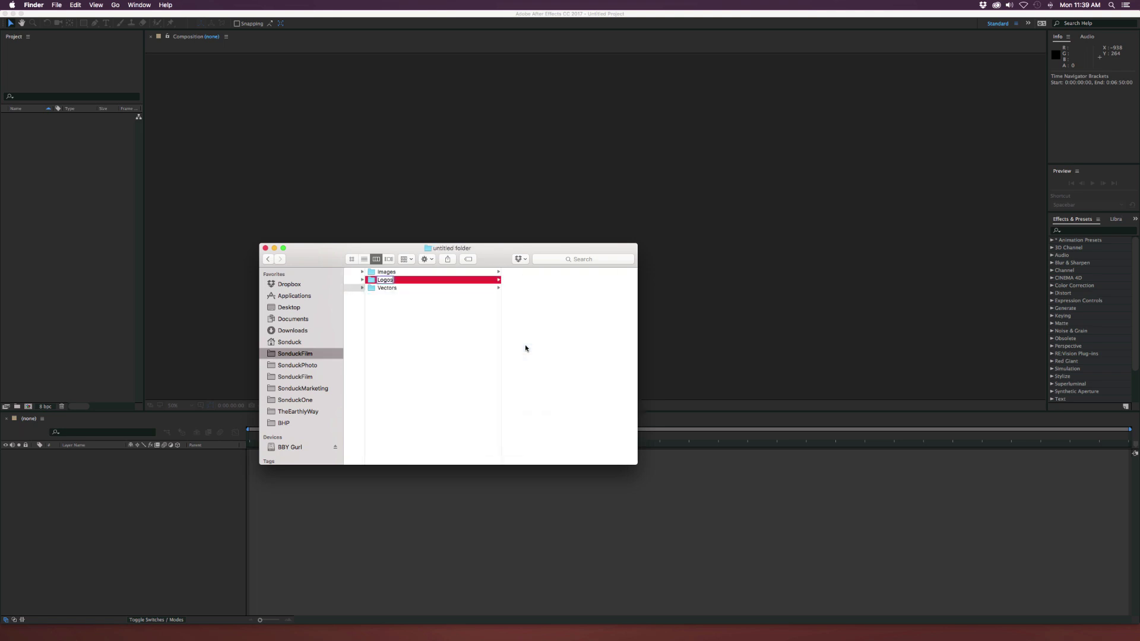
{"action": "key", "text": "Return"}
Step: Review the subfolders of the Footage, Audio and Graphics folders
{"action": "scroll", "coordinate": [435, 312], "scroll_direction": "left", "scroll_amount": 3}
{"action": "left_click", "coordinate": [384, 280]}
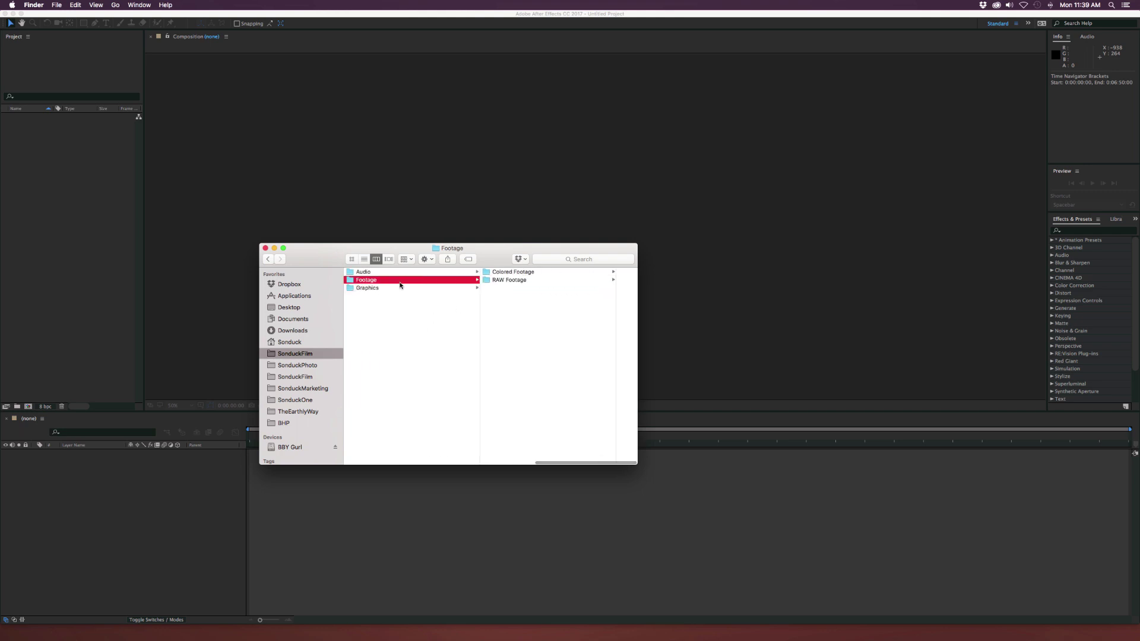
{"action": "left_click", "coordinate": [404, 274]}
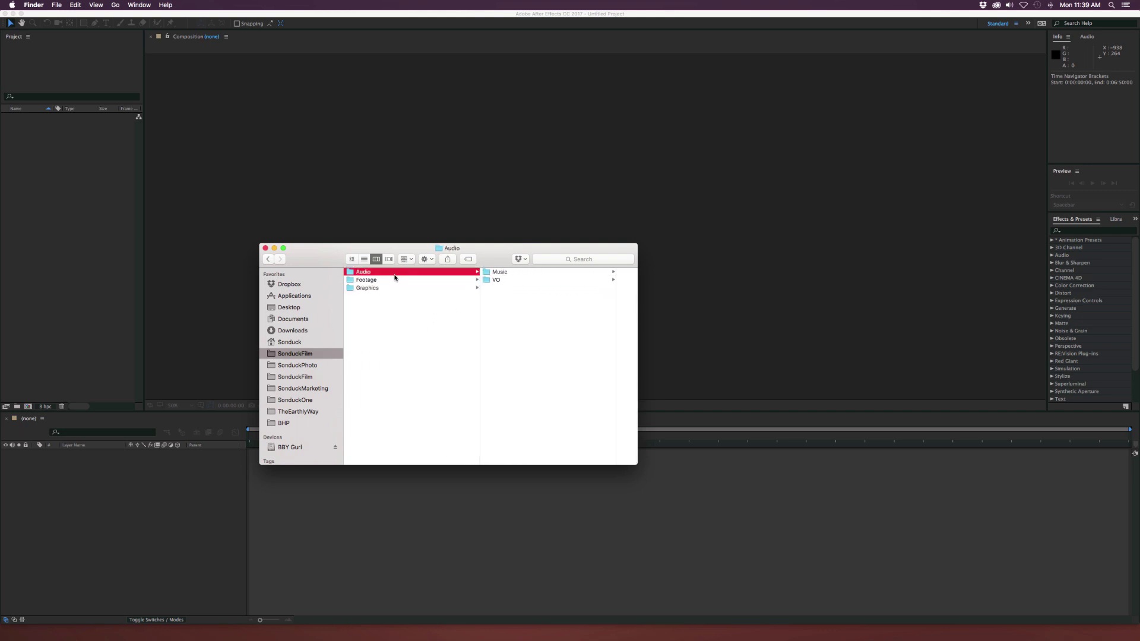
{"action": "left_click", "coordinate": [393, 280]}
{"action": "left_click", "coordinate": [385, 288]}
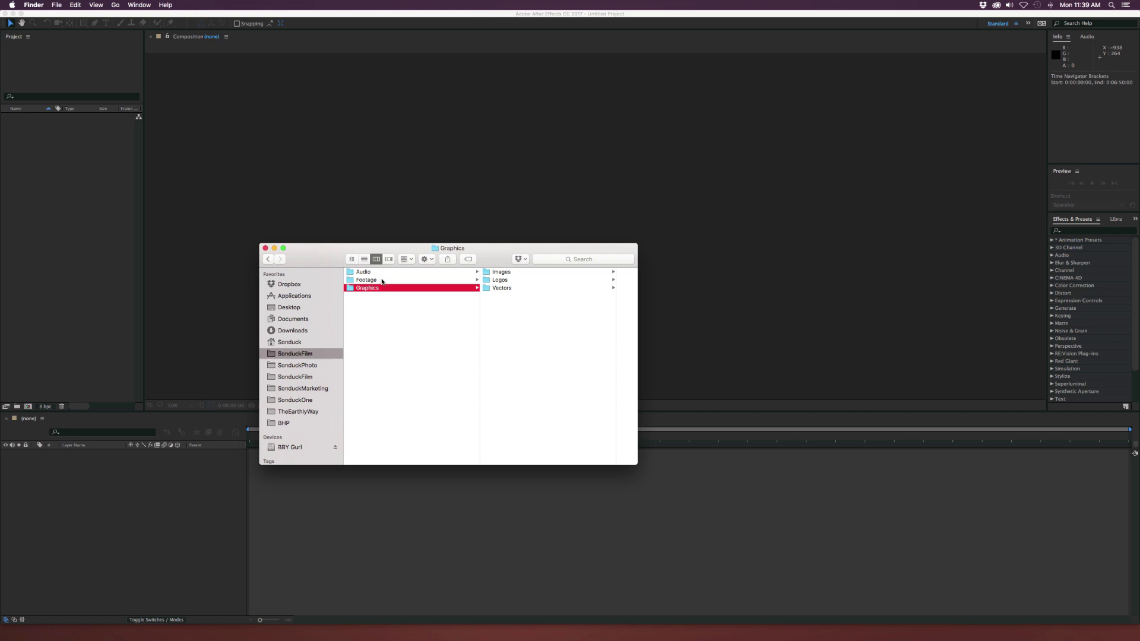
Step: Copy the Adobe-Illustrator-Logo image from the Logos folder inside Stock
{"action": "scroll", "coordinate": [392, 287], "scroll_direction": "left", "scroll_amount": 10}
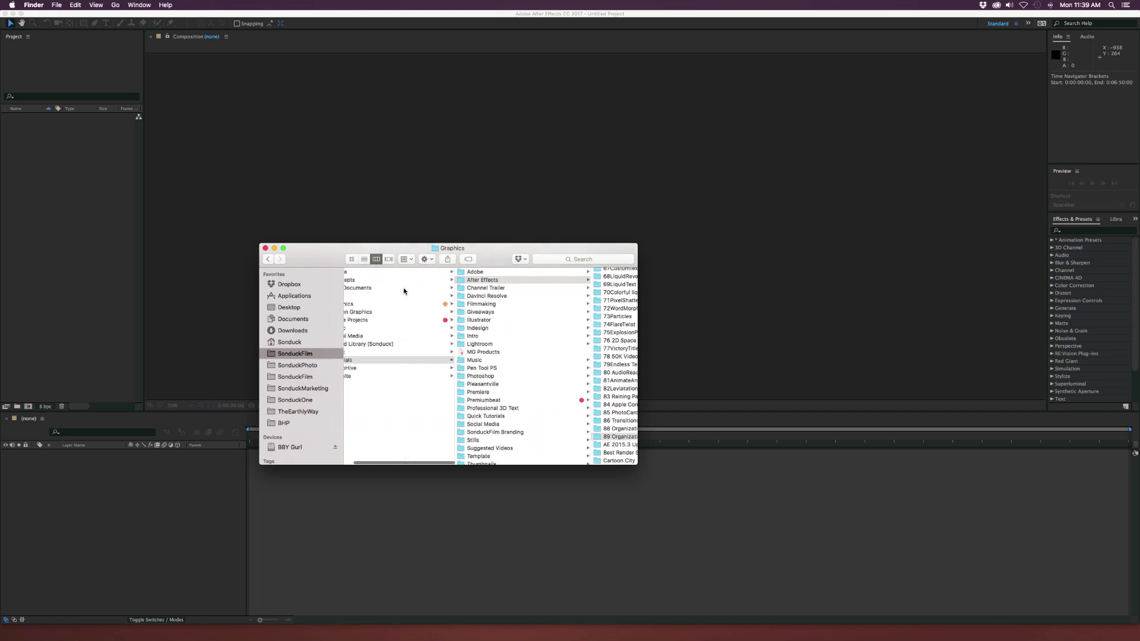
{"action": "left_click", "coordinate": [410, 352]}
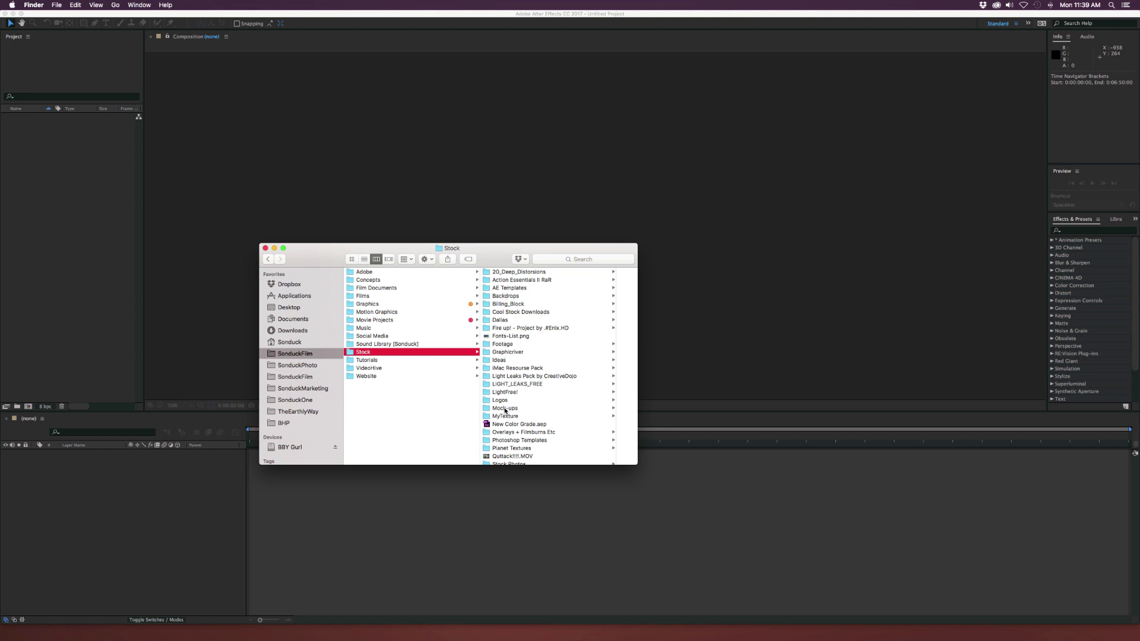
{"action": "scroll", "coordinate": [505, 410], "scroll_direction": "down", "scroll_amount": 3}
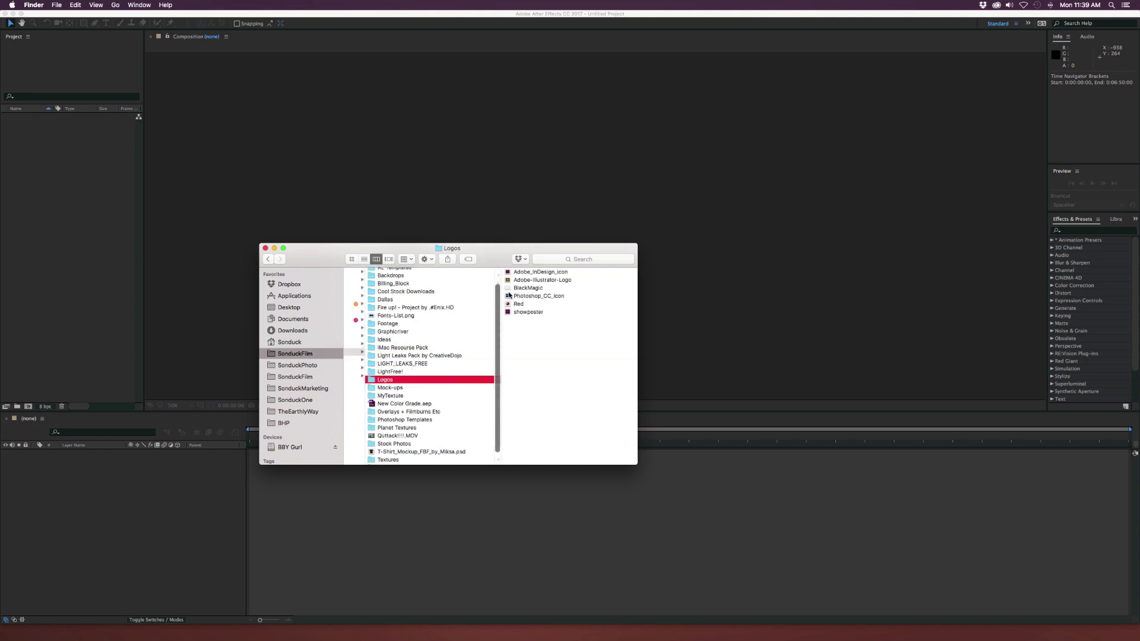
{"action": "left_click", "coordinate": [522, 281]}
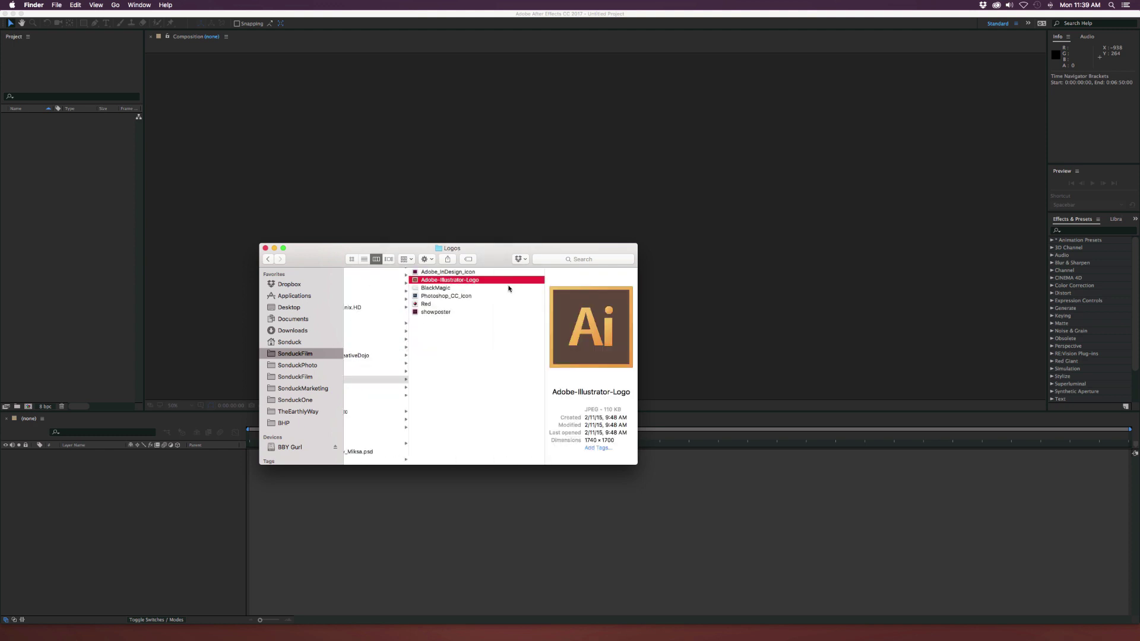
Step: Paste the copied logo image into the Logos subfolder under Elements > Graphics in the 89 Organization Tutorial project
{"action": "scroll", "coordinate": [504, 291], "scroll_direction": "left", "scroll_amount": 5}
{"action": "scroll", "coordinate": [496, 294], "scroll_direction": "left", "scroll_amount": 2}
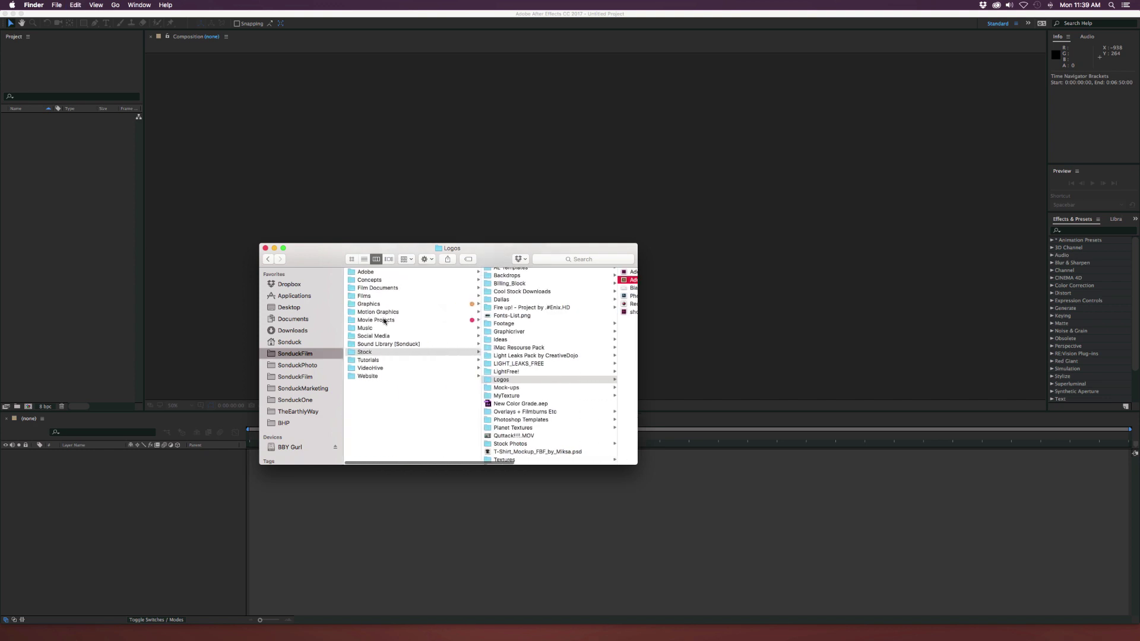
{"action": "left_click", "coordinate": [388, 320]}
{"action": "left_click", "coordinate": [368, 360]}
{"action": "left_click", "coordinate": [508, 279]}
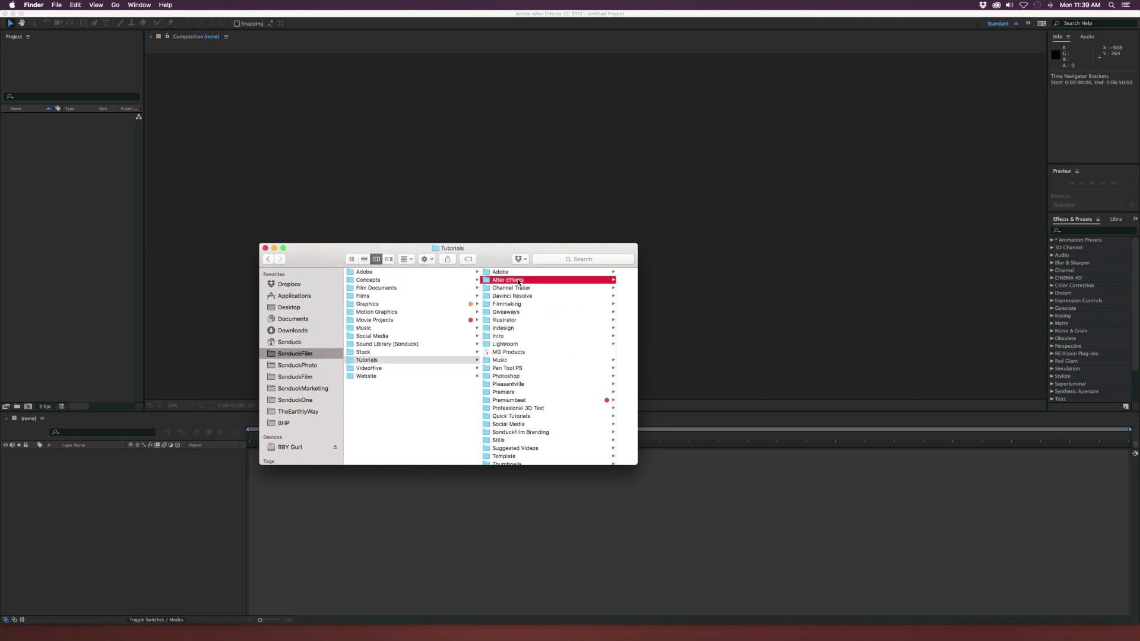
{"action": "scroll", "coordinate": [571, 364], "scroll_direction": "down", "scroll_amount": 5}
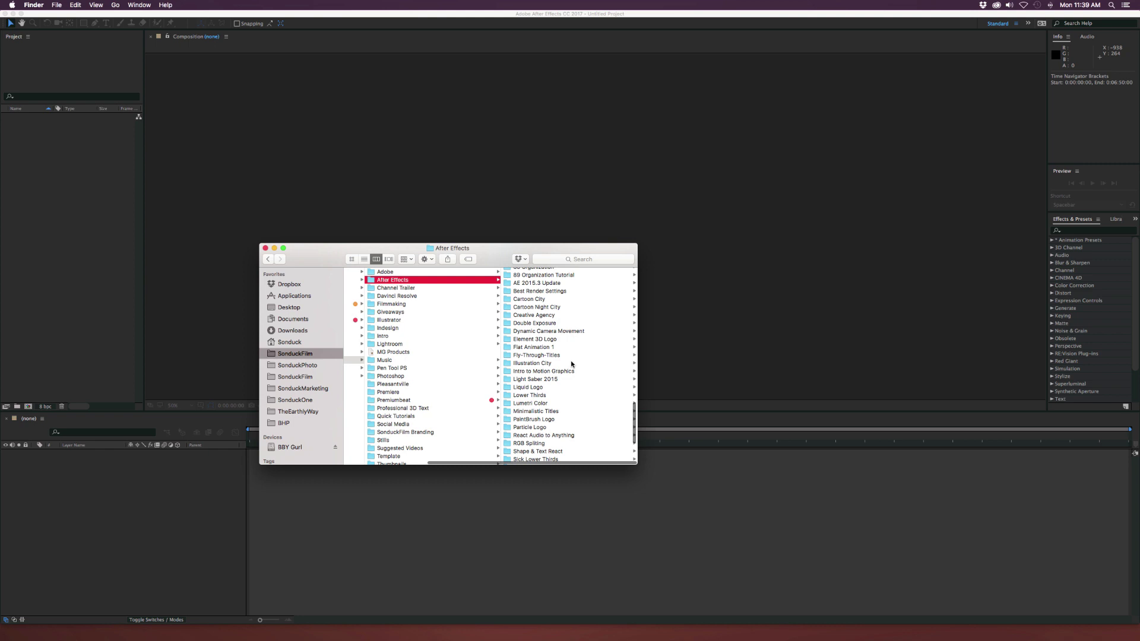
{"action": "left_click", "coordinate": [543, 274]}
{"action": "left_click", "coordinate": [537, 272]}
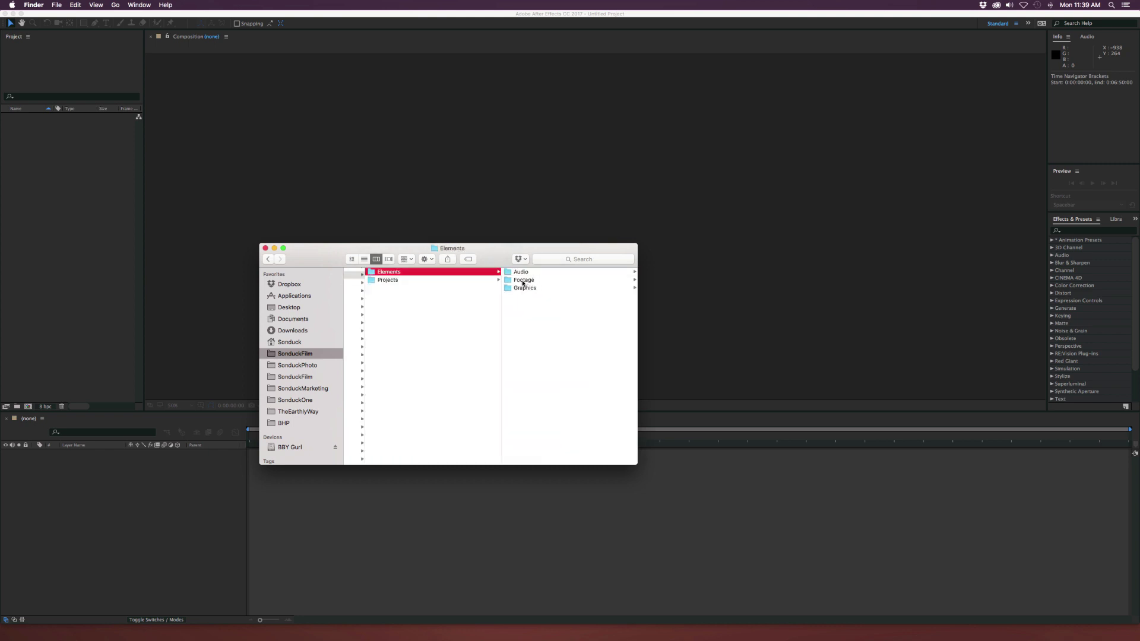
{"action": "left_click", "coordinate": [524, 287]}
{"action": "left_click", "coordinate": [522, 280]}
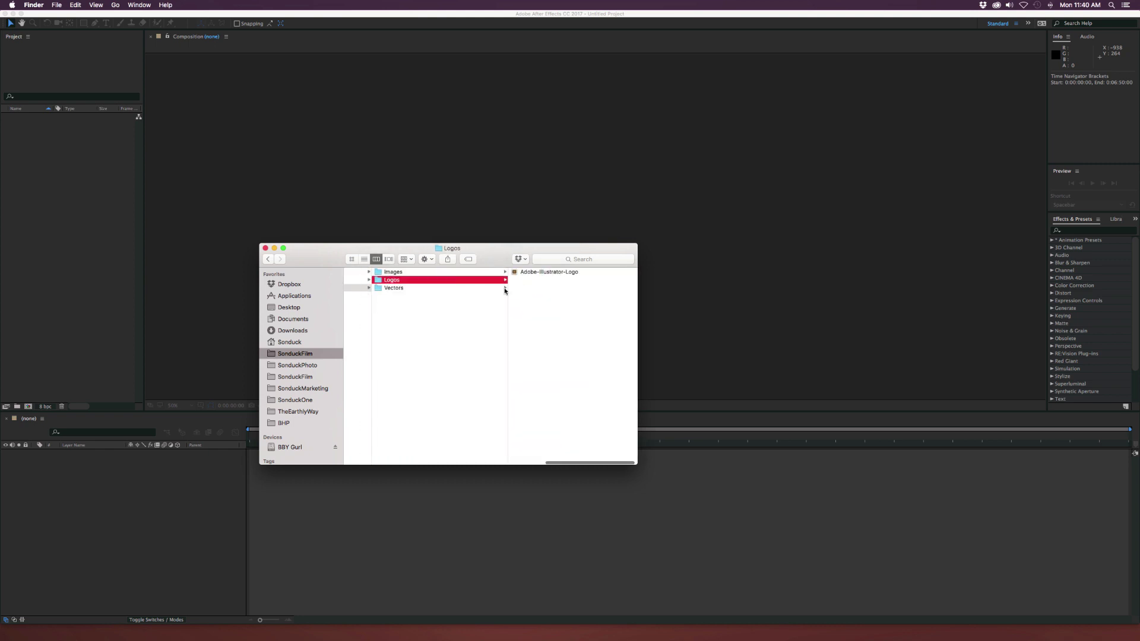
Step: Examine the logo copy in the project's Logos subfolder, then trace the folder hierarchy back to the Stock folder
{"action": "scroll", "coordinate": [506, 288], "scroll_direction": "left", "scroll_amount": 4}
{"action": "scroll", "coordinate": [507, 287], "scroll_direction": "right", "scroll_amount": 4}
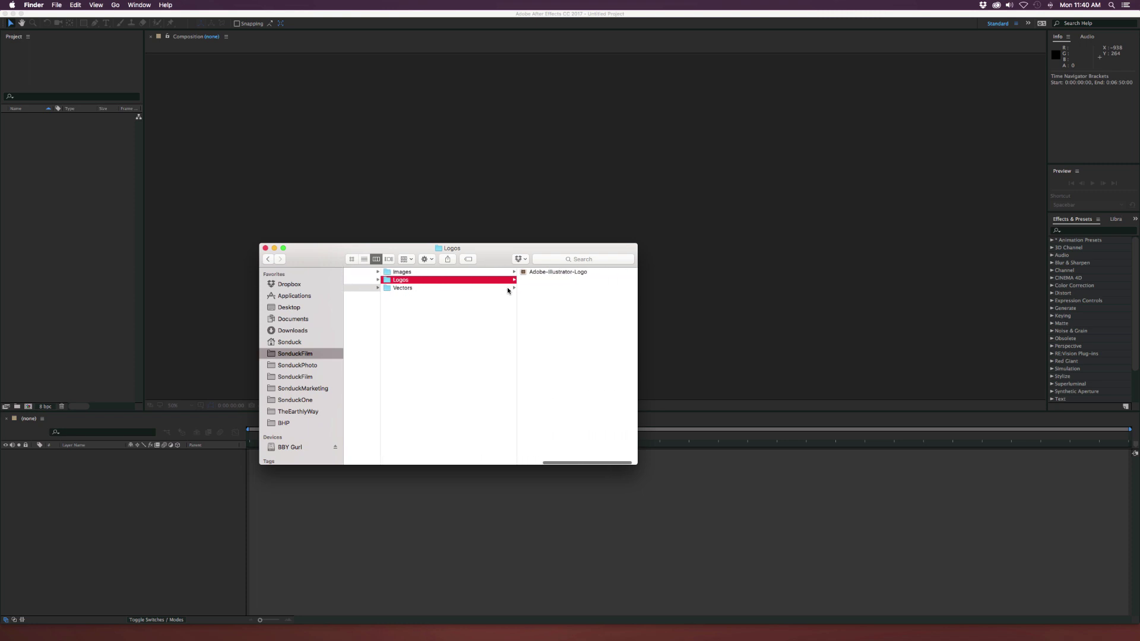
{"action": "scroll", "coordinate": [507, 287], "scroll_direction": "left", "scroll_amount": 8}
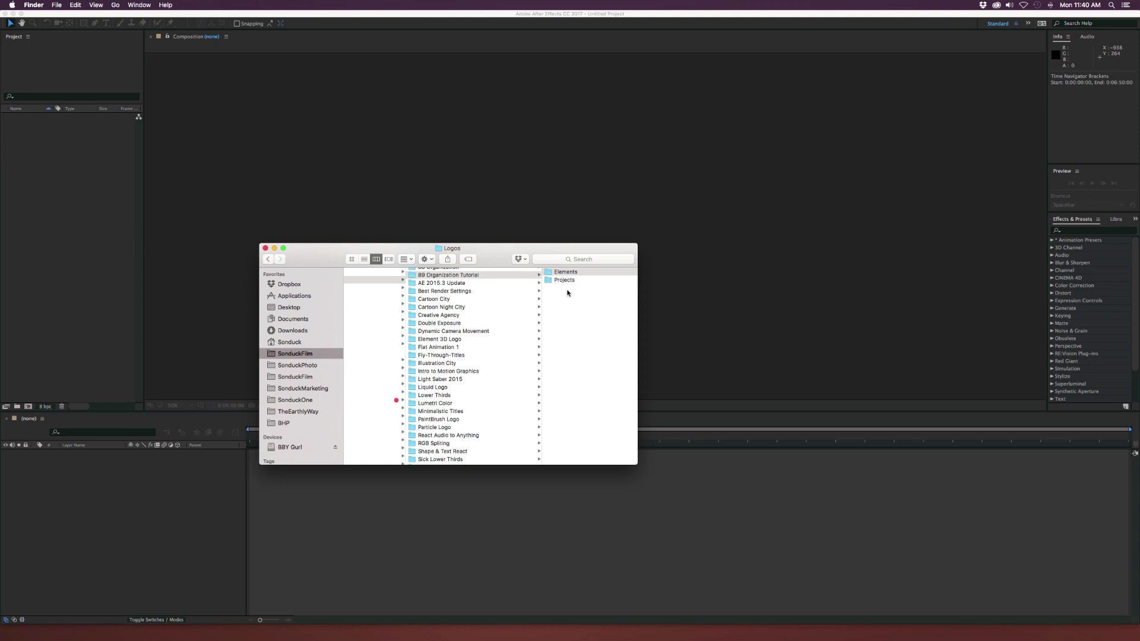
{"action": "left_click", "coordinate": [569, 290]}
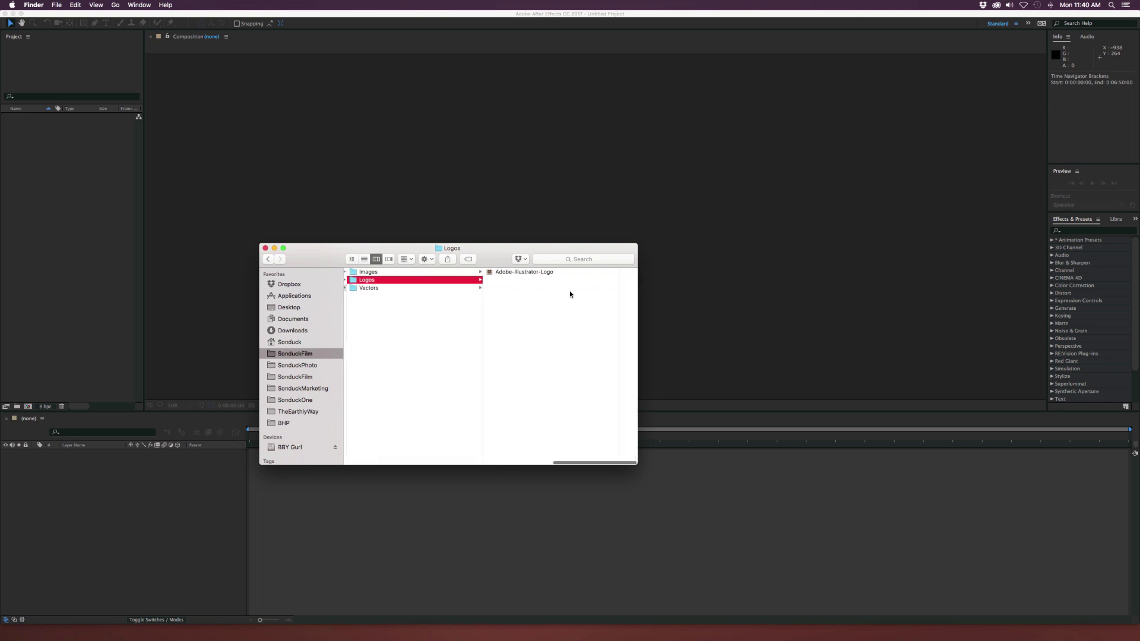
{"action": "left_click", "coordinate": [547, 274]}
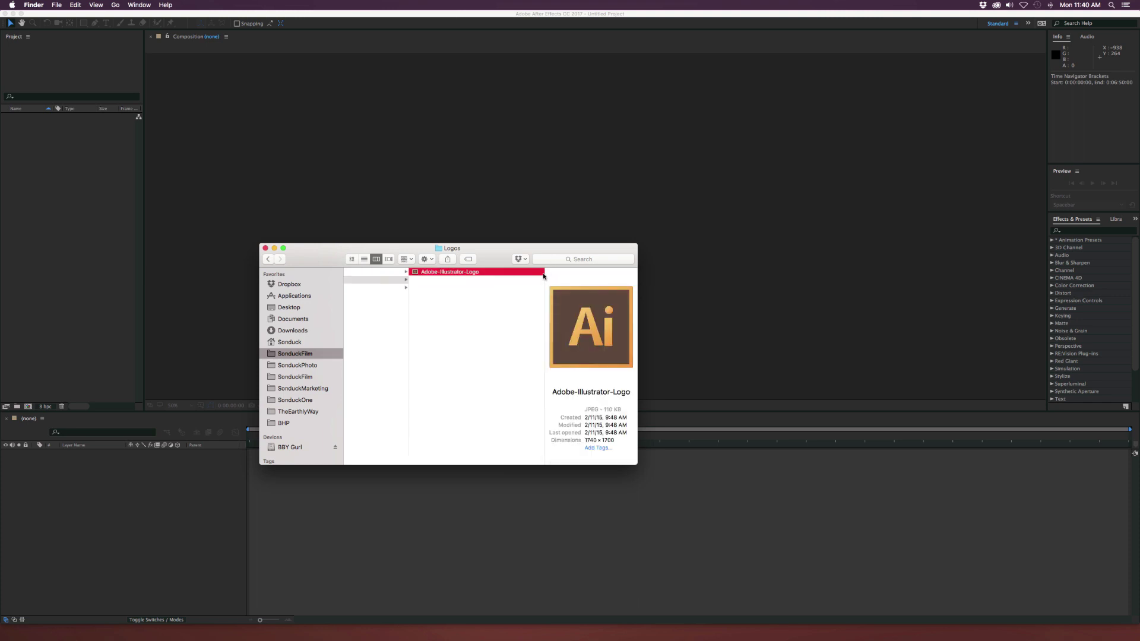
{"action": "scroll", "coordinate": [494, 297], "scroll_direction": "left", "scroll_amount": 5}
{"action": "scroll", "coordinate": [495, 297], "scroll_direction": "left", "scroll_amount": 3}
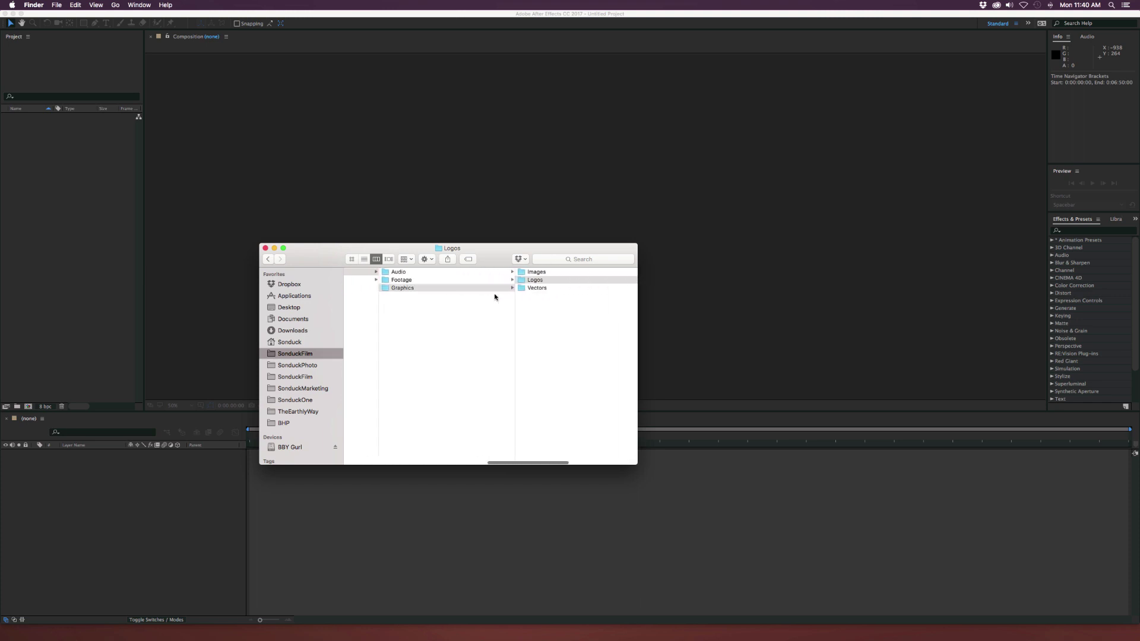
{"action": "scroll", "coordinate": [495, 296], "scroll_direction": "left", "scroll_amount": 2}
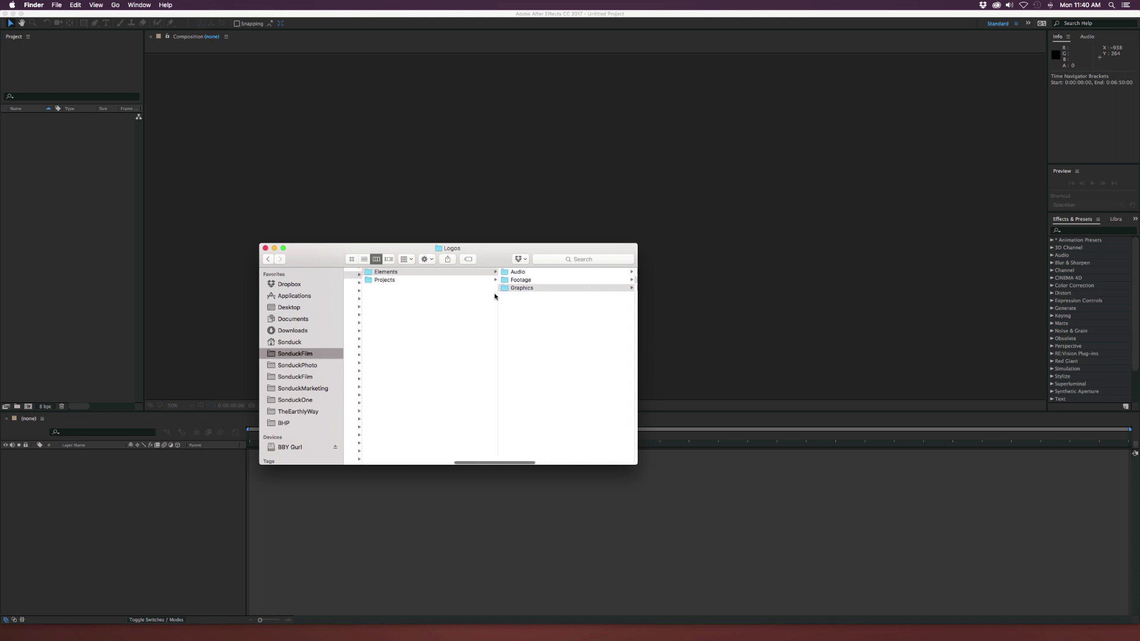
{"action": "scroll", "coordinate": [495, 297], "scroll_direction": "left", "scroll_amount": 10}
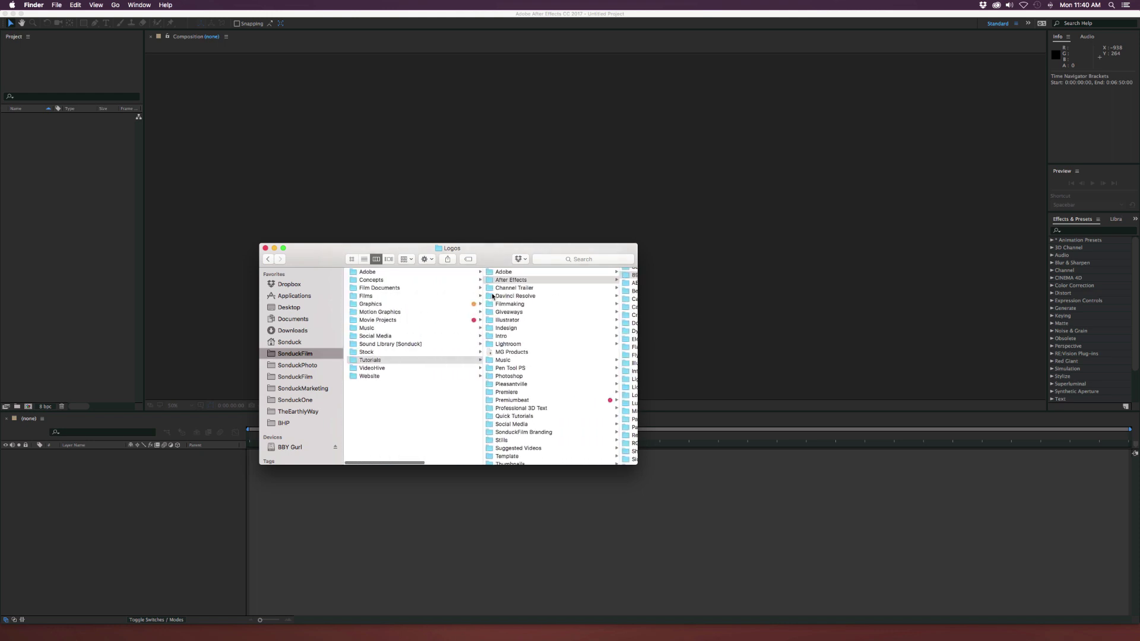
{"action": "left_click", "coordinate": [365, 352]}
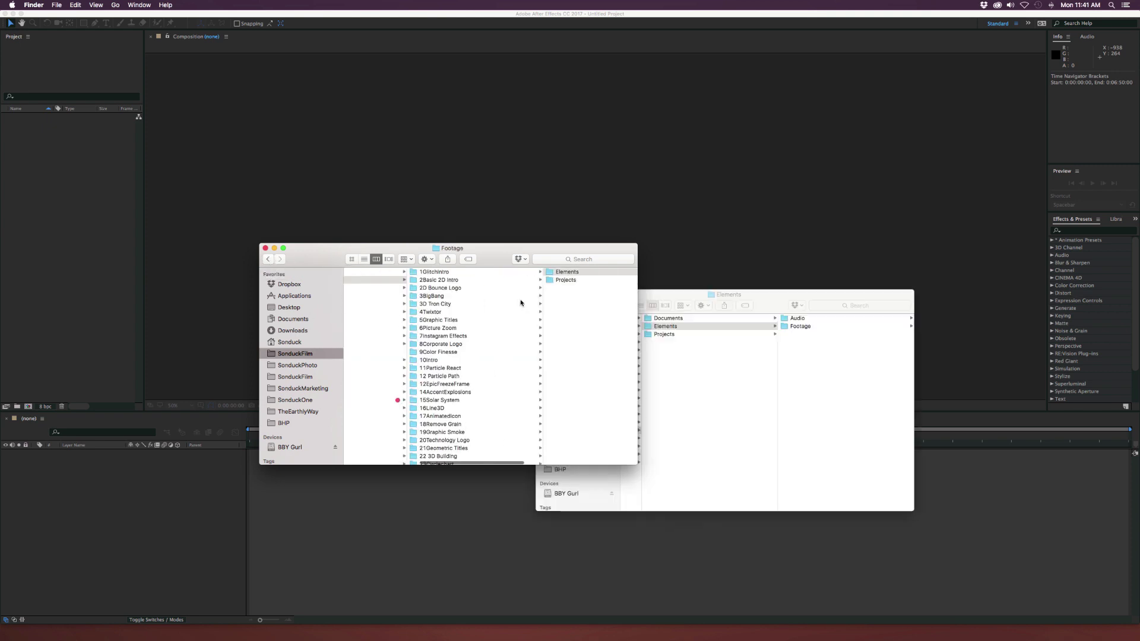
Step: Go back to the SonduckFilm folder's first level and open the Movie Projects folder
{"action": "scroll", "coordinate": [521, 303], "scroll_direction": "left", "scroll_amount": 3}
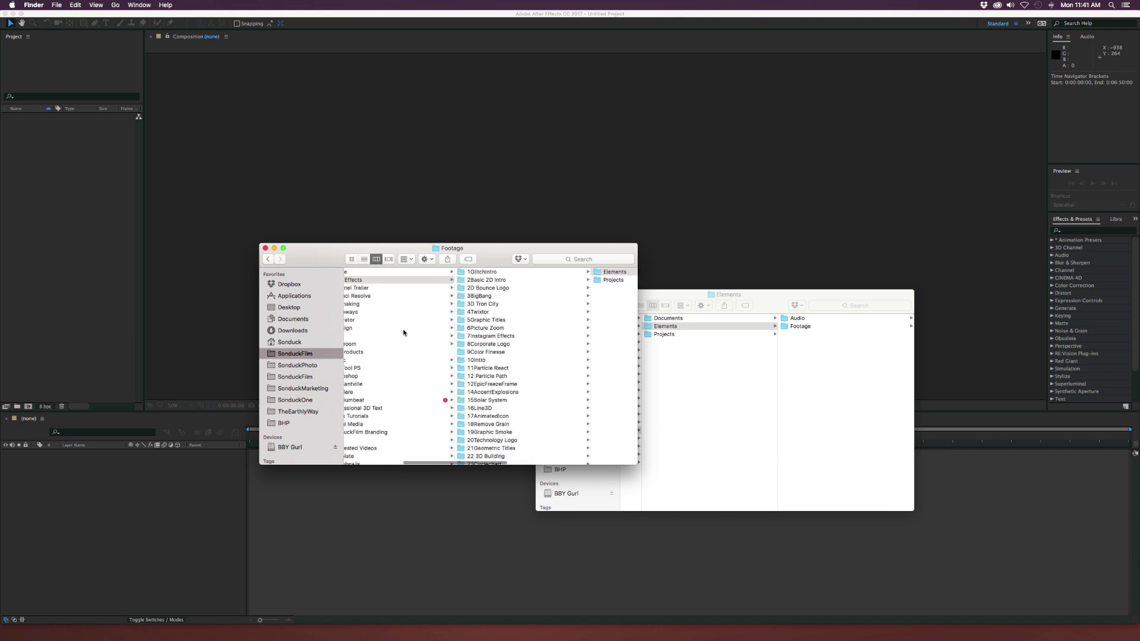
{"action": "scroll", "coordinate": [422, 336], "scroll_direction": "left", "scroll_amount": 3}
{"action": "left_click", "coordinate": [384, 323]}
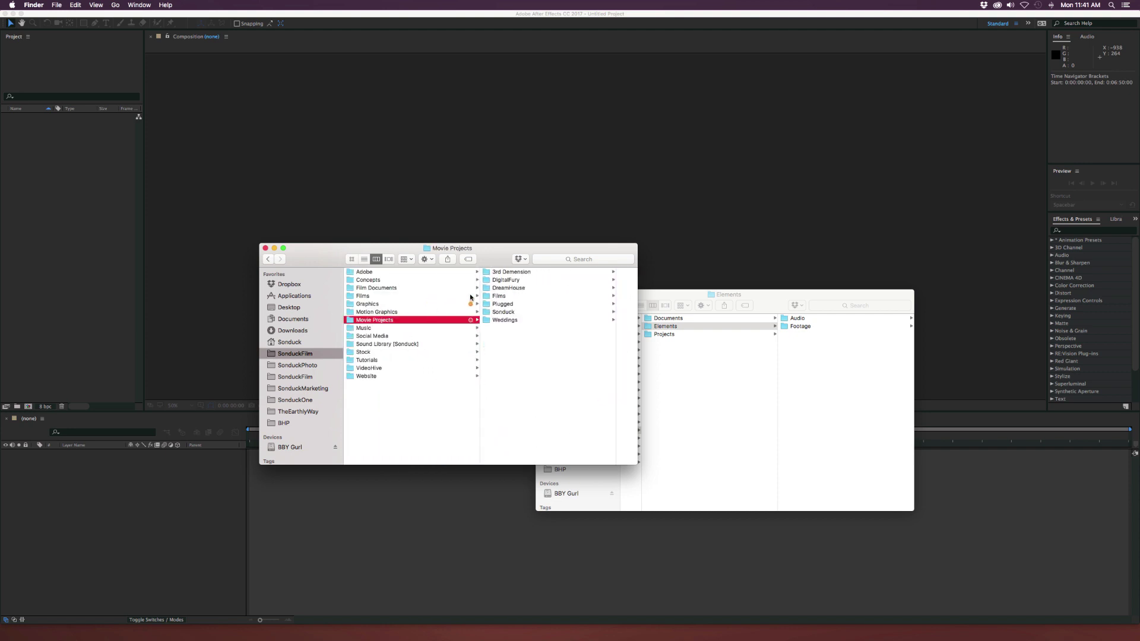
Step: Open the MyUsage Presentation After Effects project from the MyUsage Presentation folder in Motion Graphics, accepting the version conversion and missing-files notices
{"action": "left_click", "coordinate": [381, 310]}
{"action": "left_click", "coordinate": [526, 297]}
{"action": "left_click", "coordinate": [460, 287]}
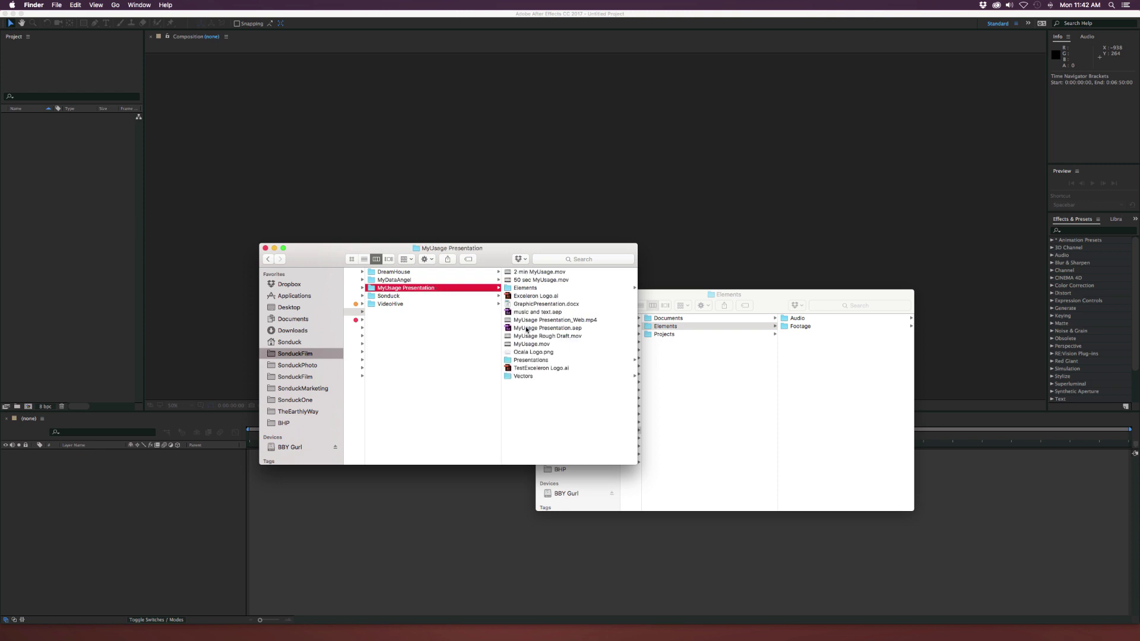
{"action": "double_click", "coordinate": [526, 328]}
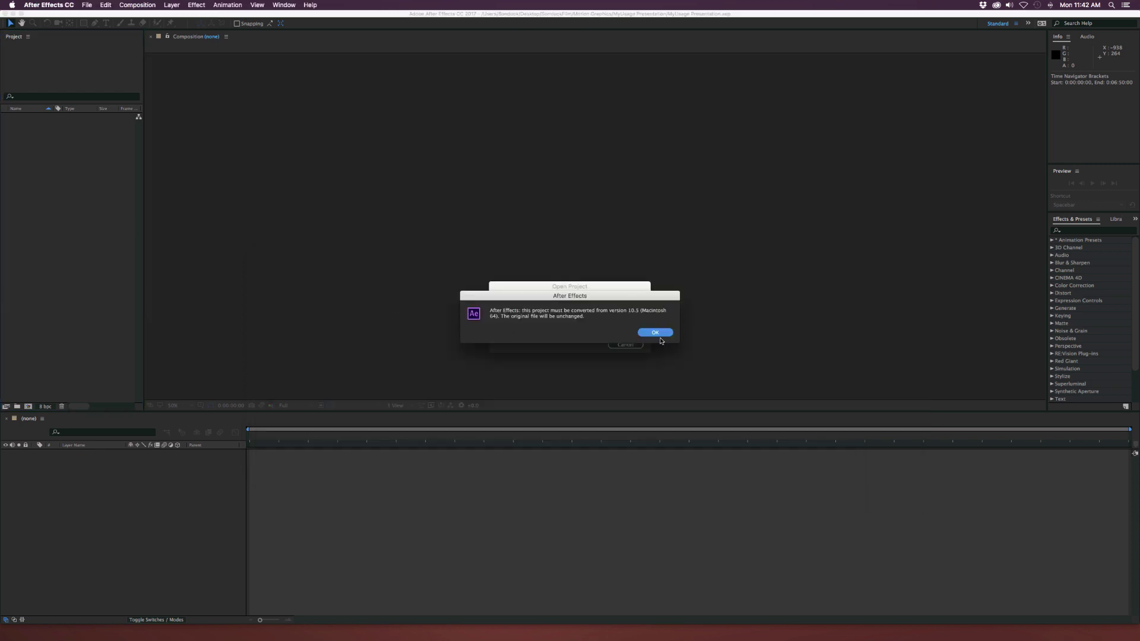
{"action": "left_click", "coordinate": [659, 334]}
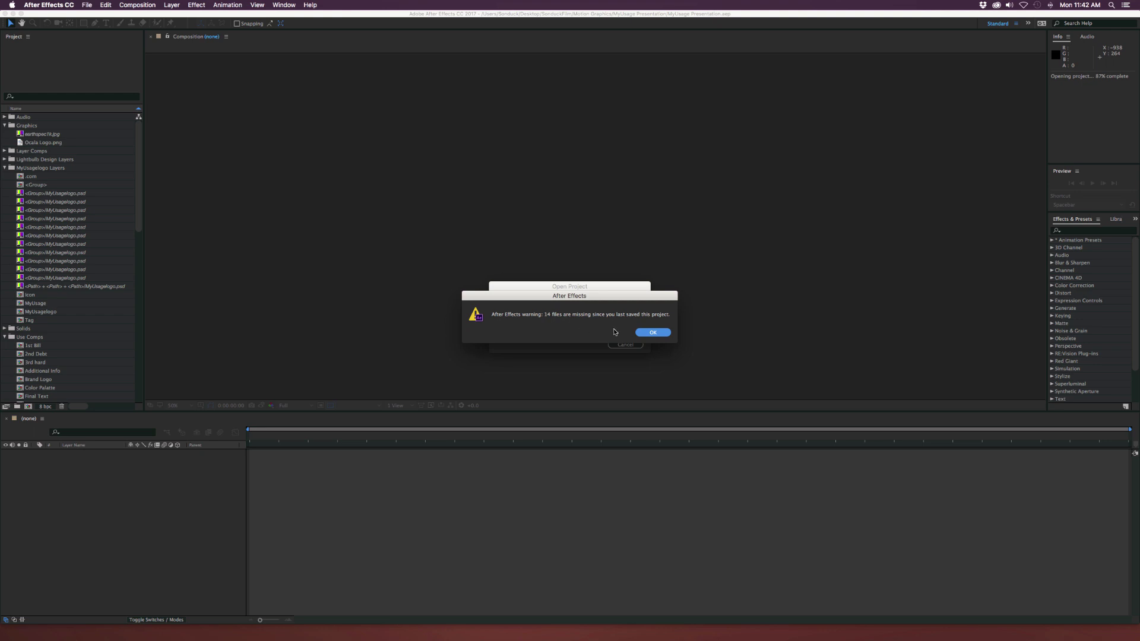
{"action": "left_click", "coordinate": [652, 332]}
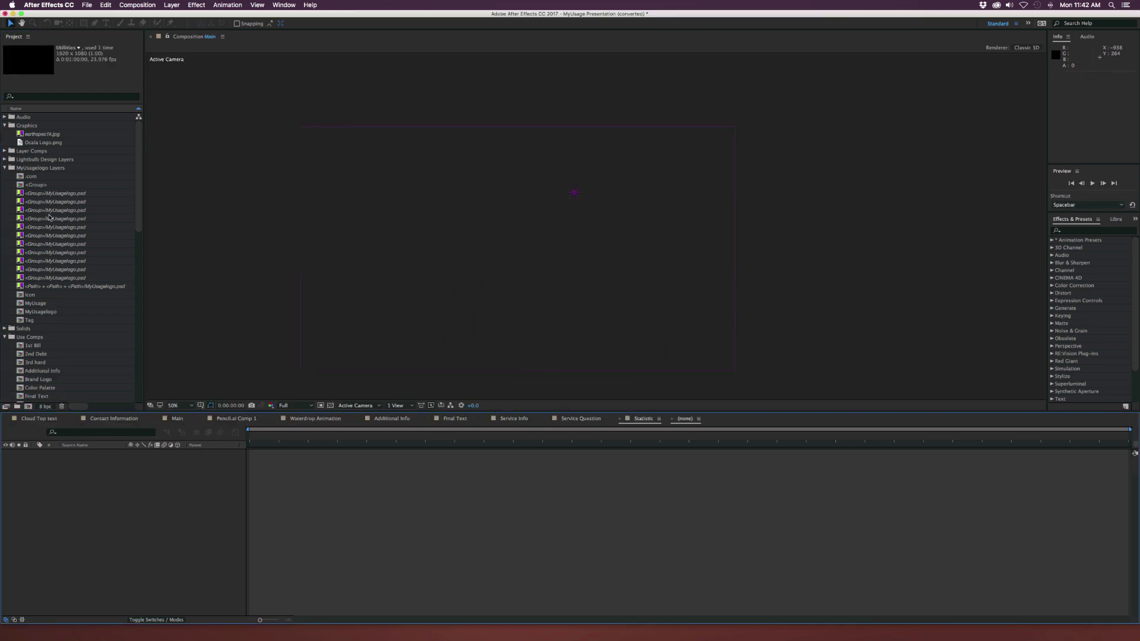
{"action": "left_click", "coordinate": [26, 195]}
{"action": "right_click", "coordinate": [32, 196]}
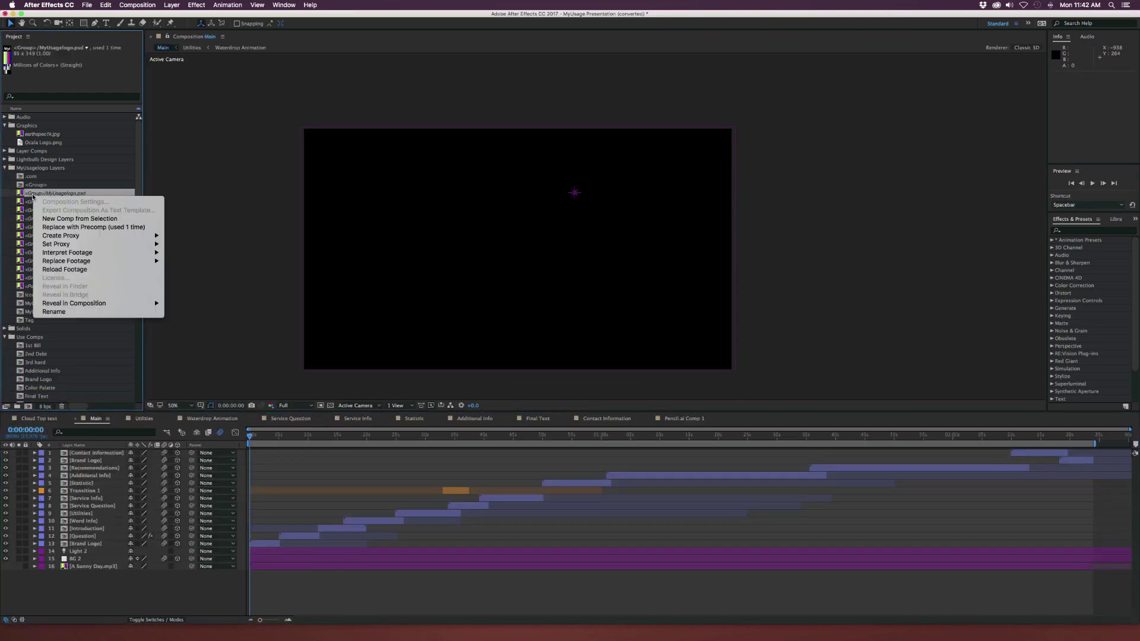
{"action": "mouse_move", "coordinate": [71, 262]}
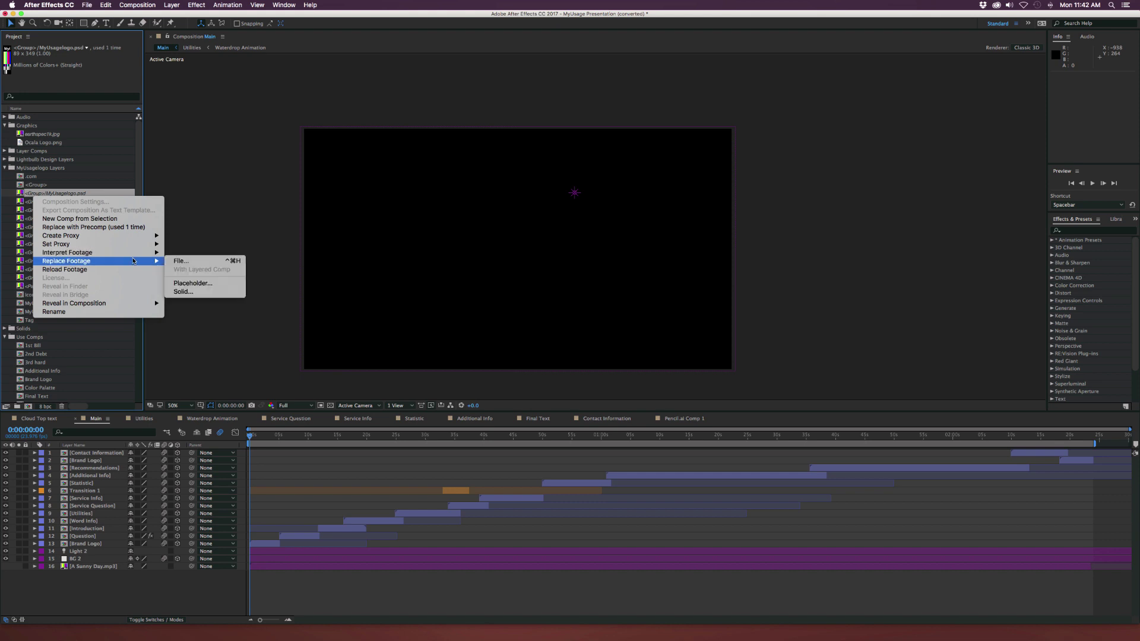
{"action": "left_click", "coordinate": [197, 263]}
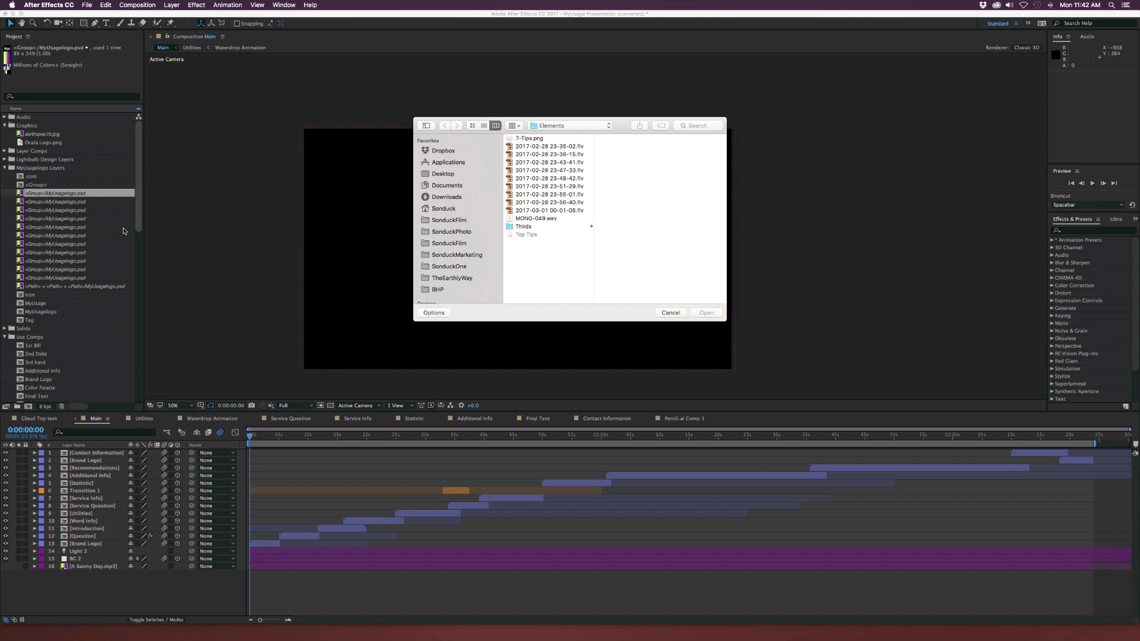
{"action": "left_click", "coordinate": [670, 313]}
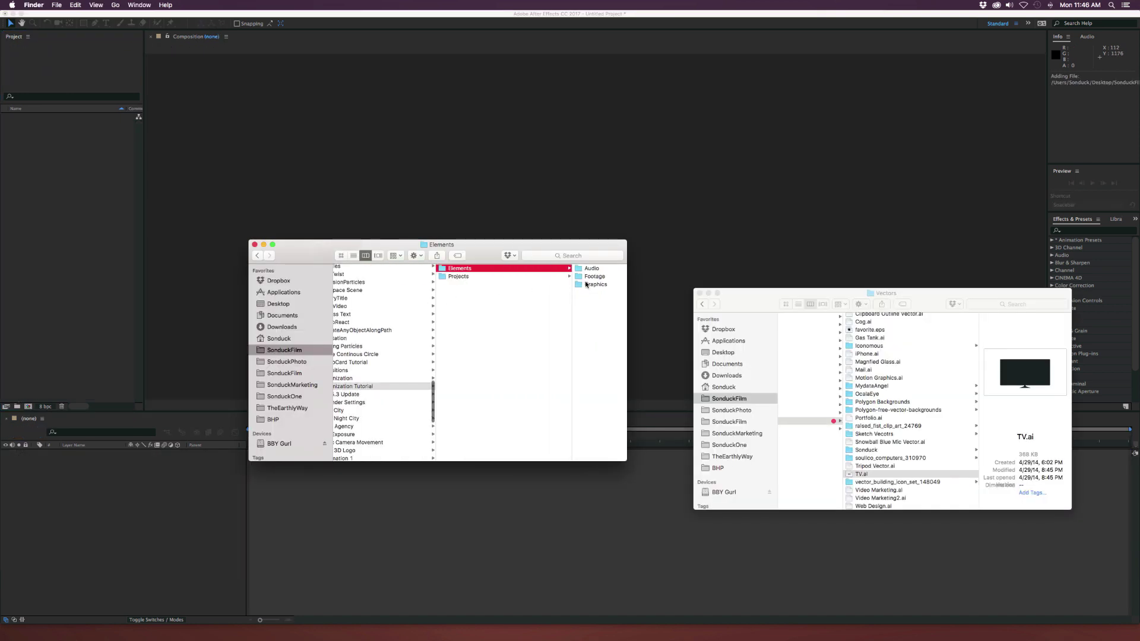
Step: Look inside the Audio subfolder of the tutorial project's Elements folder in Finder, and switch back to After Effects
{"action": "left_click", "coordinate": [588, 268]}
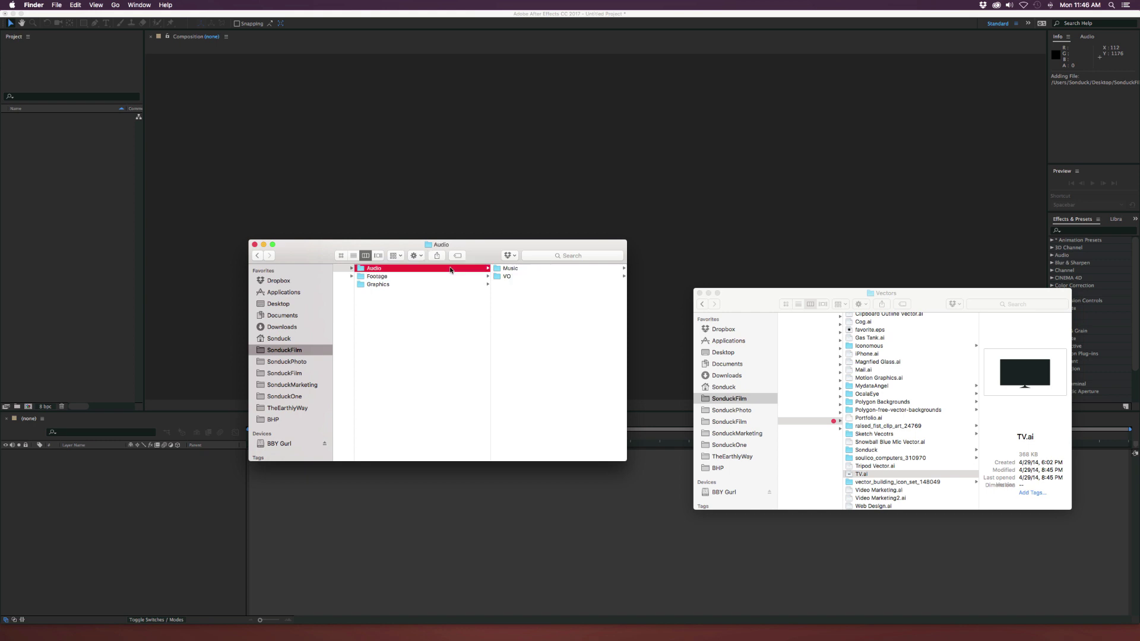
{"action": "left_click", "coordinate": [112, 280]}
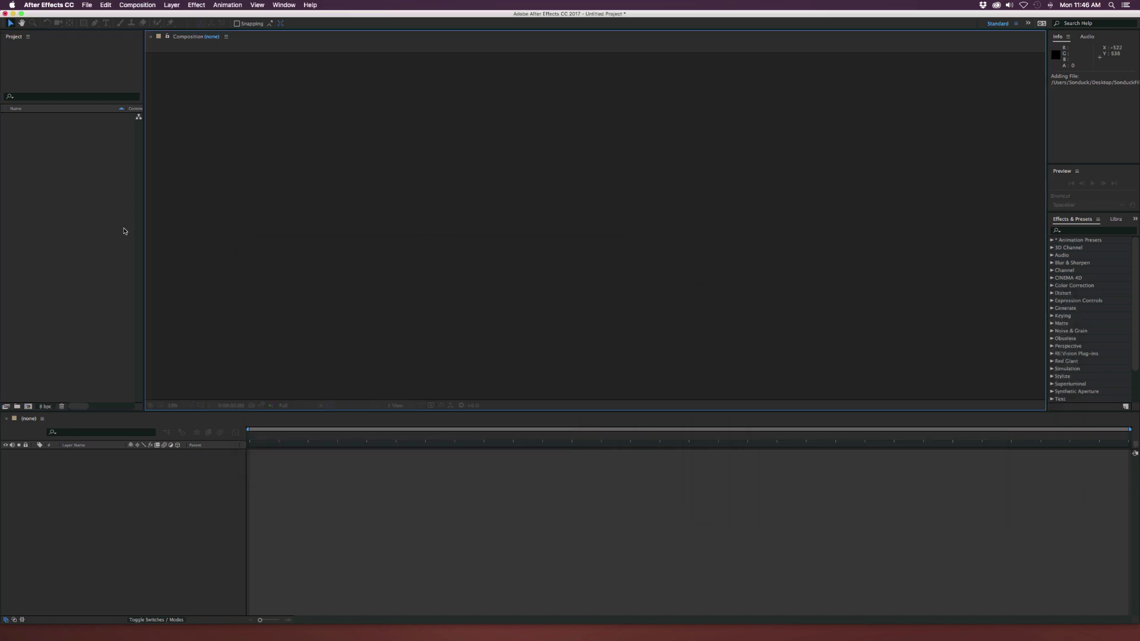
{"action": "left_click", "coordinate": [99, 221]}
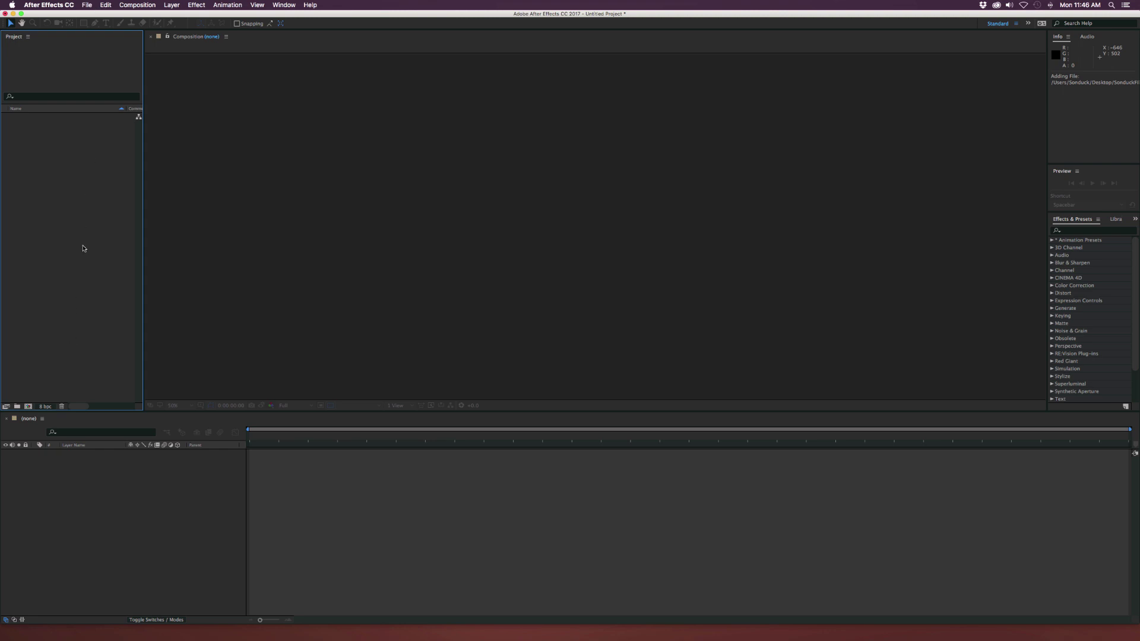
Step: Import the whole Elements folder of the 89 Organization Tutorial project into the empty After Effects project
{"action": "left_click", "coordinate": [87, 5]}
{"action": "mouse_move", "coordinate": [97, 128]}
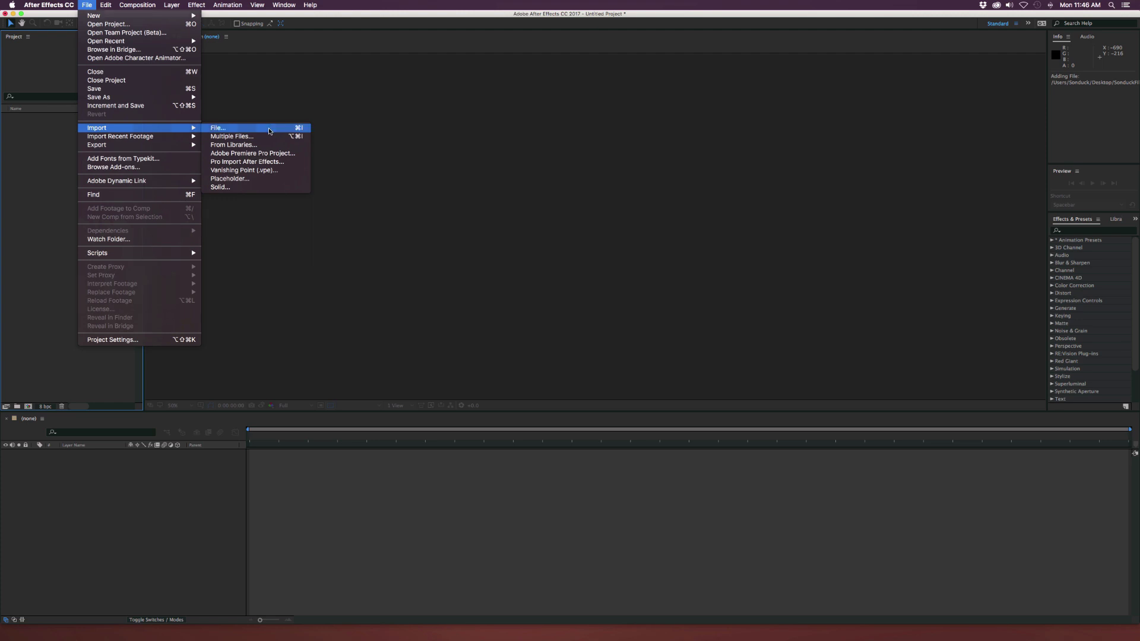
{"action": "left_click", "coordinate": [269, 130]}
{"action": "left_click", "coordinate": [549, 126]}
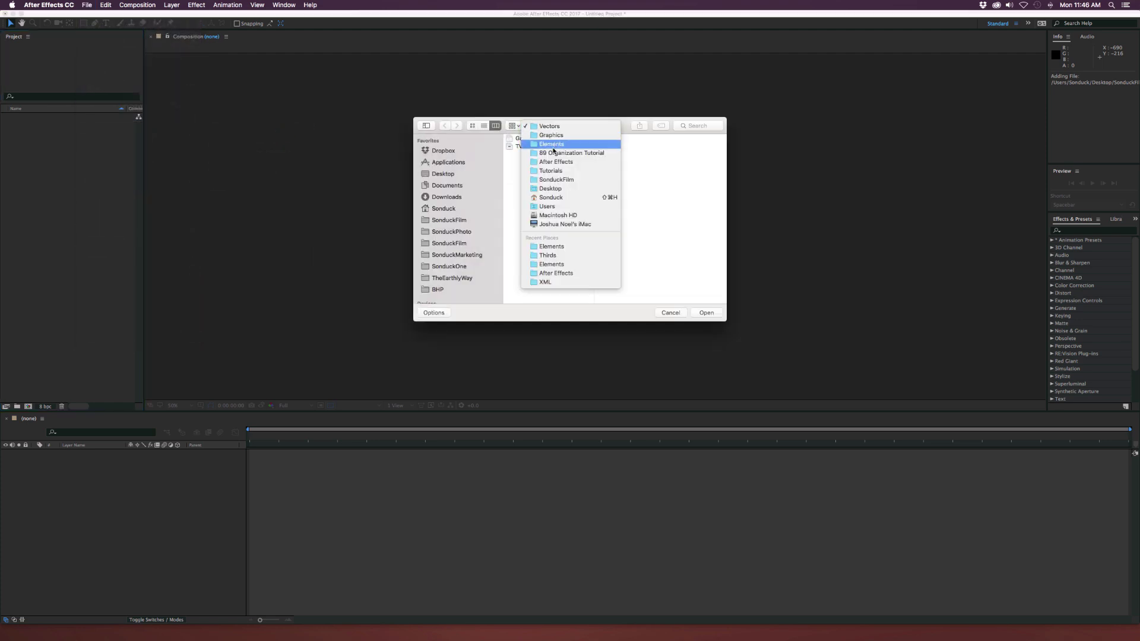
{"action": "left_click", "coordinate": [550, 144]}
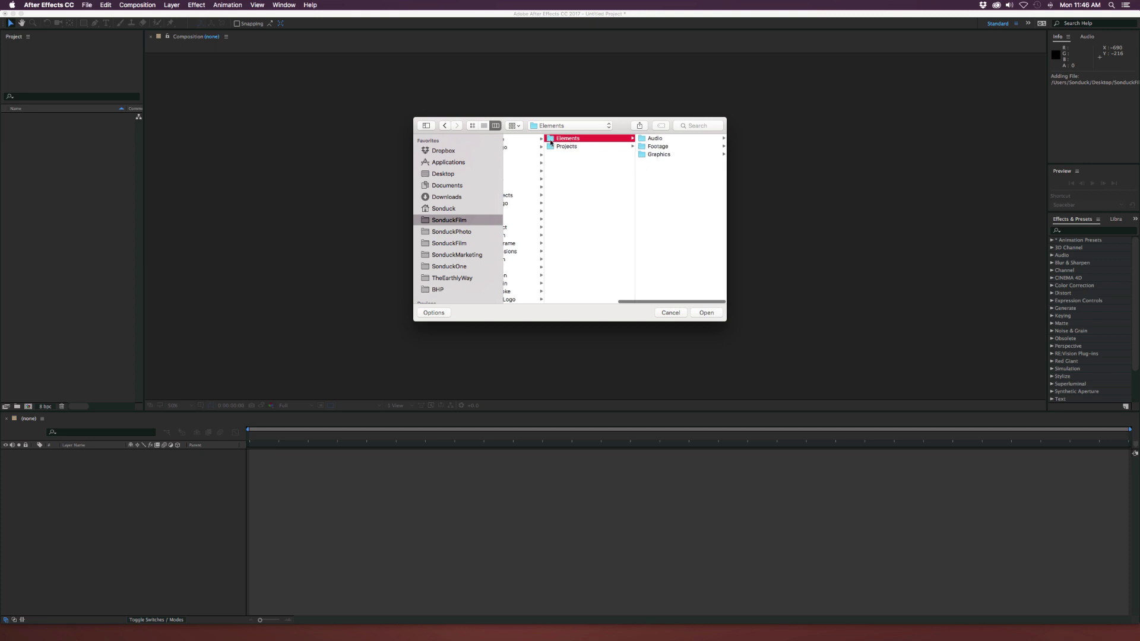
{"action": "left_click", "coordinate": [701, 312]}
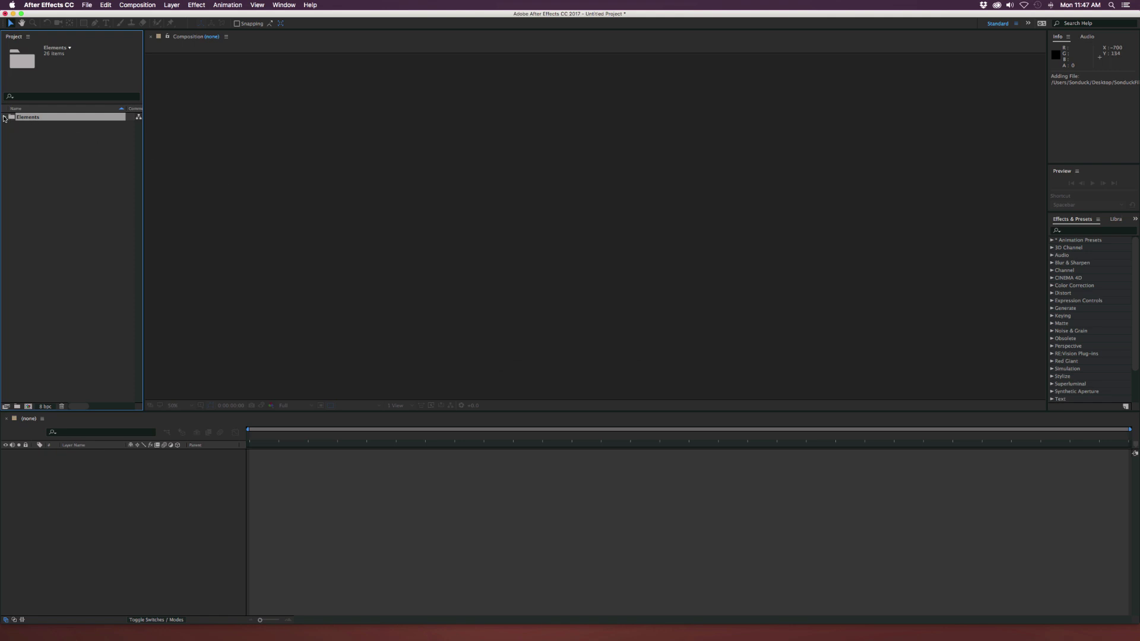
Step: Expand the imported Elements folder and its Audio, Footage and Graphics subfolders, including Logos, Vectors and Music, to examine their contents
{"action": "left_click", "coordinate": [4, 117]}
{"action": "left_click", "coordinate": [13, 125]}
{"action": "left_click", "coordinate": [13, 151]}
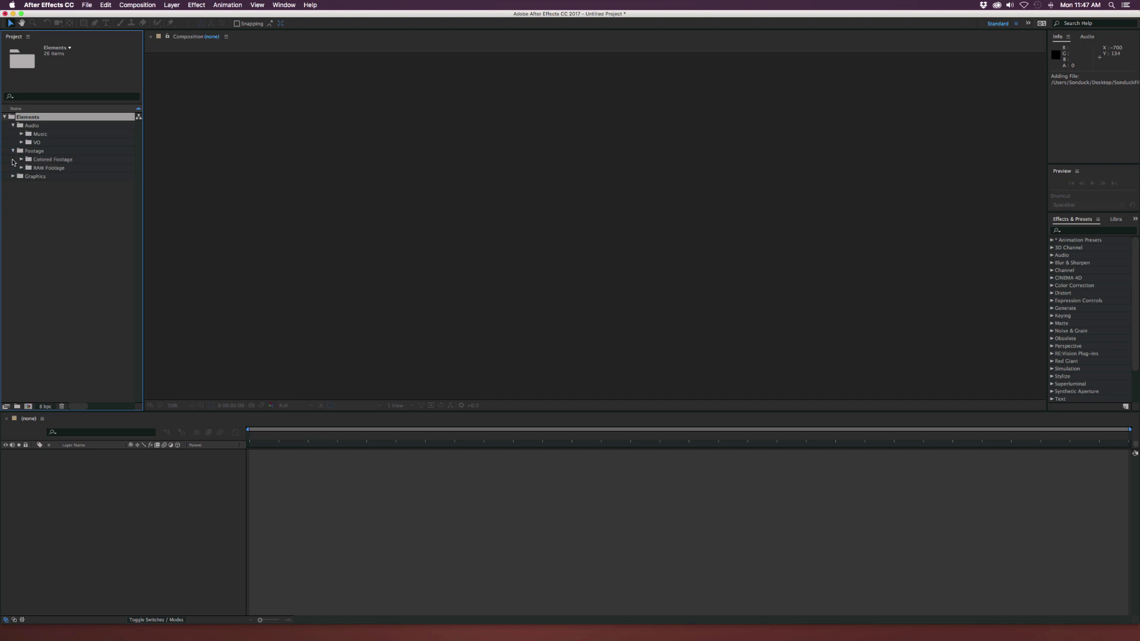
{"action": "left_click", "coordinate": [13, 177]}
{"action": "left_click", "coordinate": [21, 194]}
{"action": "left_click", "coordinate": [21, 210]}
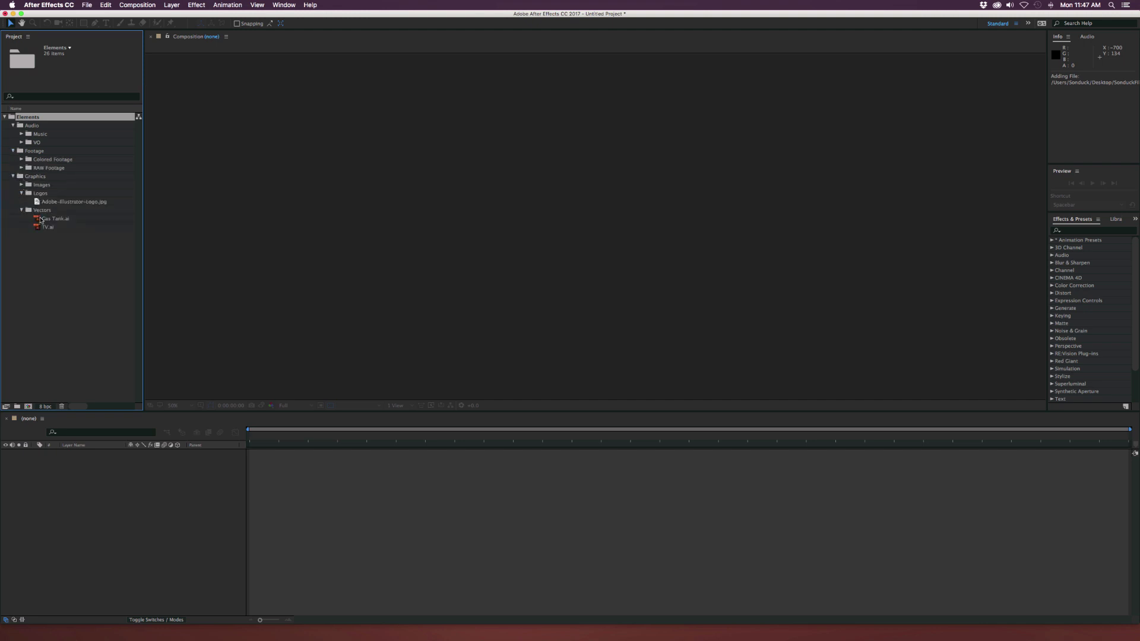
{"action": "left_click", "coordinate": [21, 133]}
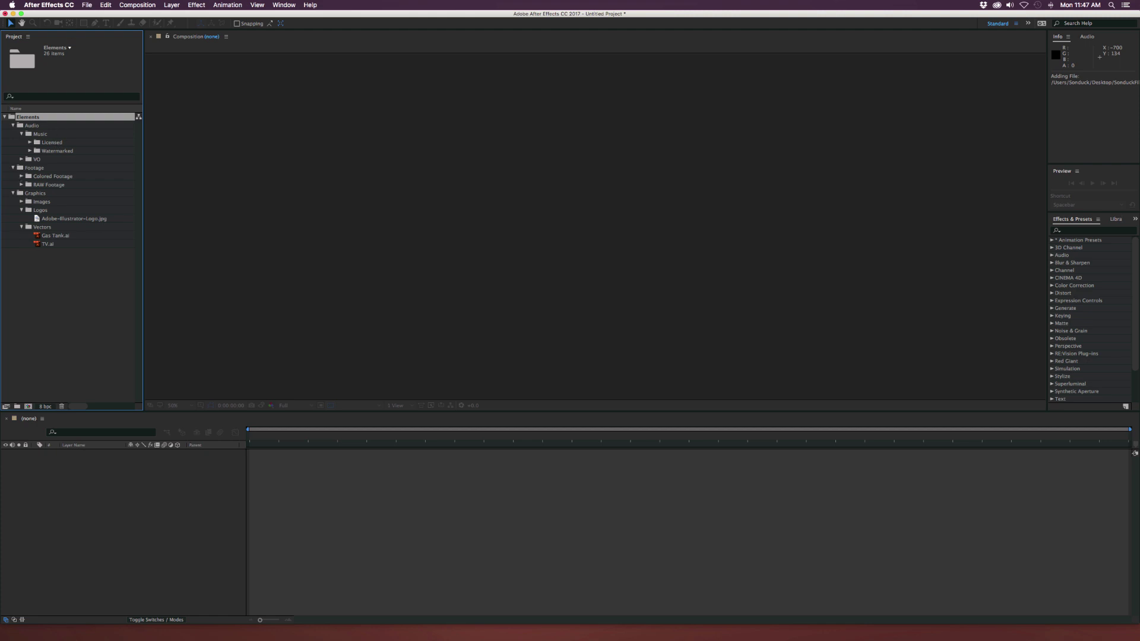
Step: Switch to Finder to compare the Elements folder hierarchy on disk with the imported structure, and return to After Effects
{"action": "key", "text": "super+Tab"}
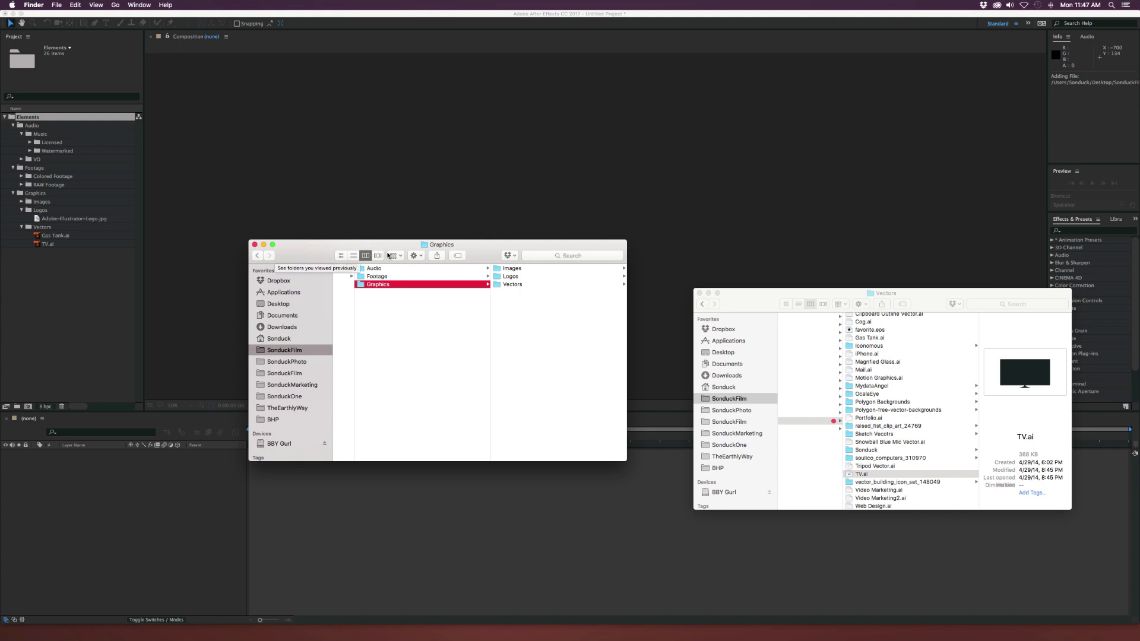
{"action": "left_click_drag", "start_coordinate": [481, 255], "coordinate": [409, 230]}
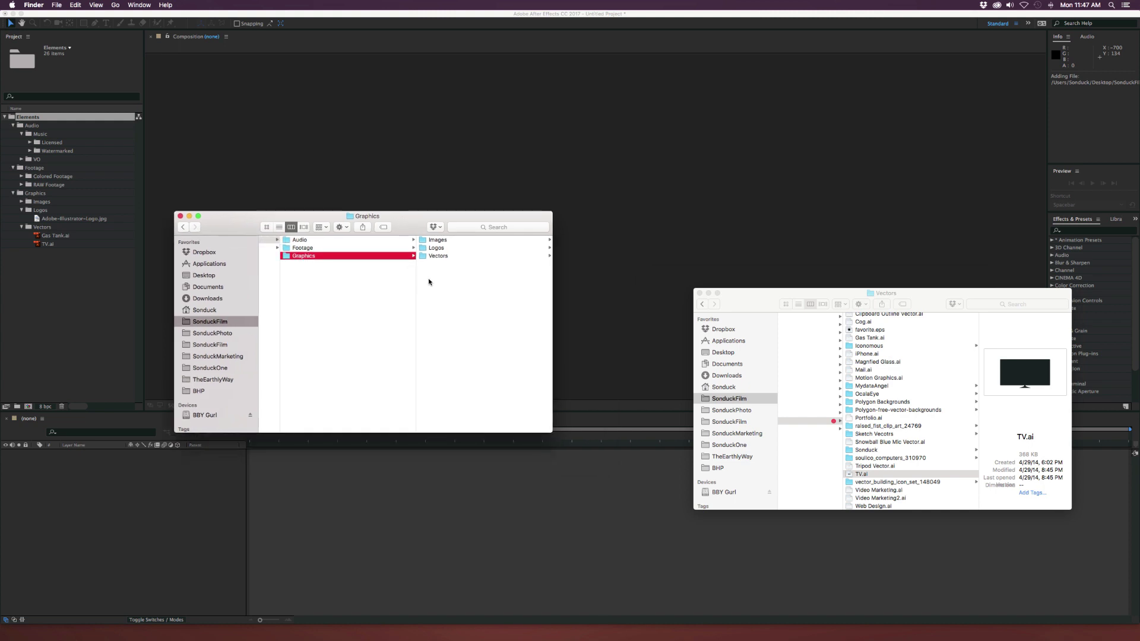
{"action": "scroll", "coordinate": [428, 279], "scroll_direction": "left", "scroll_amount": 4}
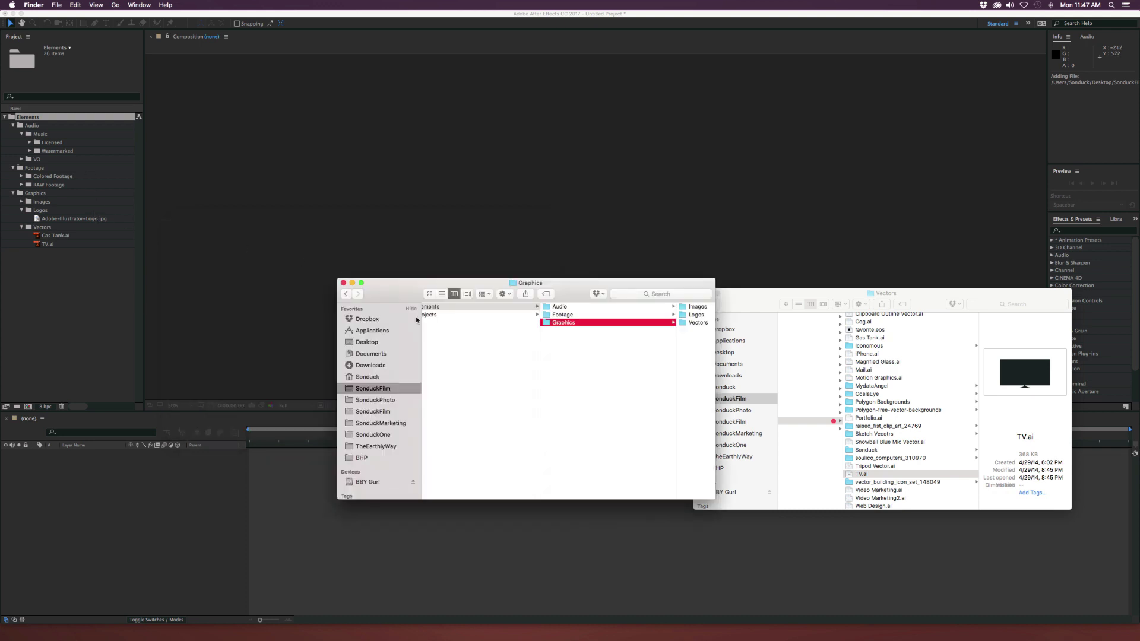
{"action": "scroll", "coordinate": [620, 346], "scroll_direction": "right", "scroll_amount": 3}
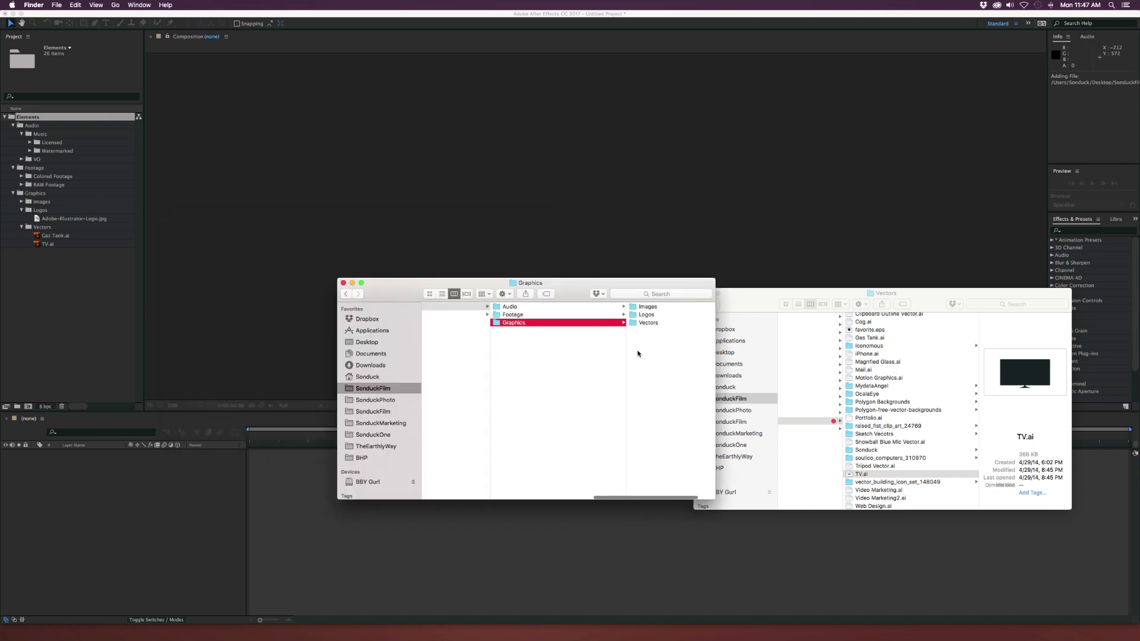
{"action": "left_click", "coordinate": [554, 308]}
{"action": "left_click", "coordinate": [512, 323]}
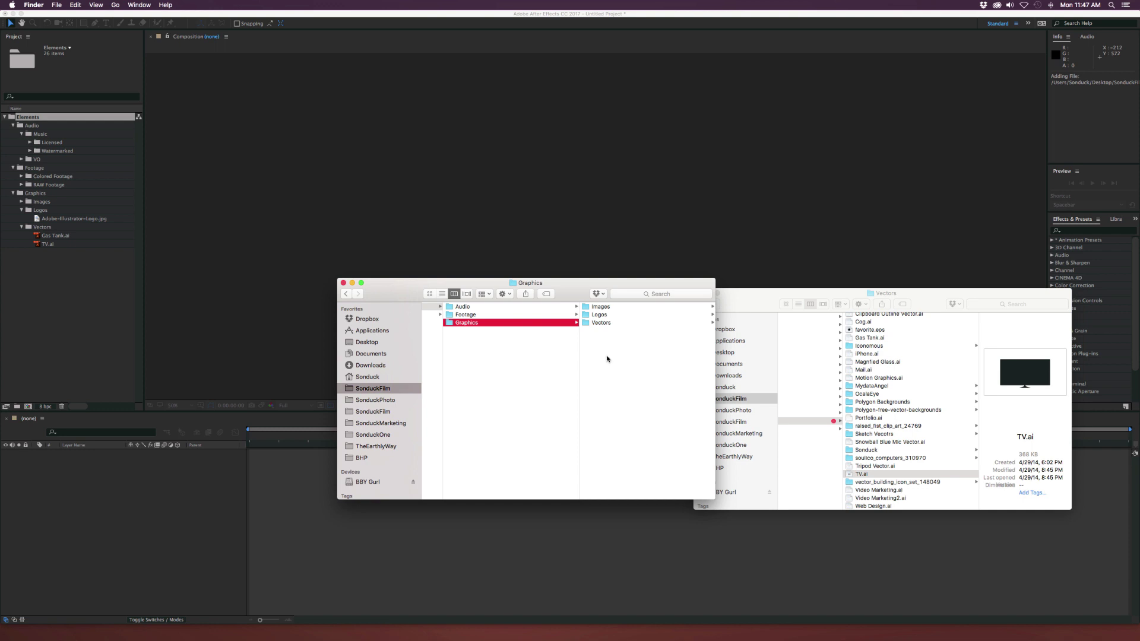
{"action": "left_click", "coordinate": [42, 311]}
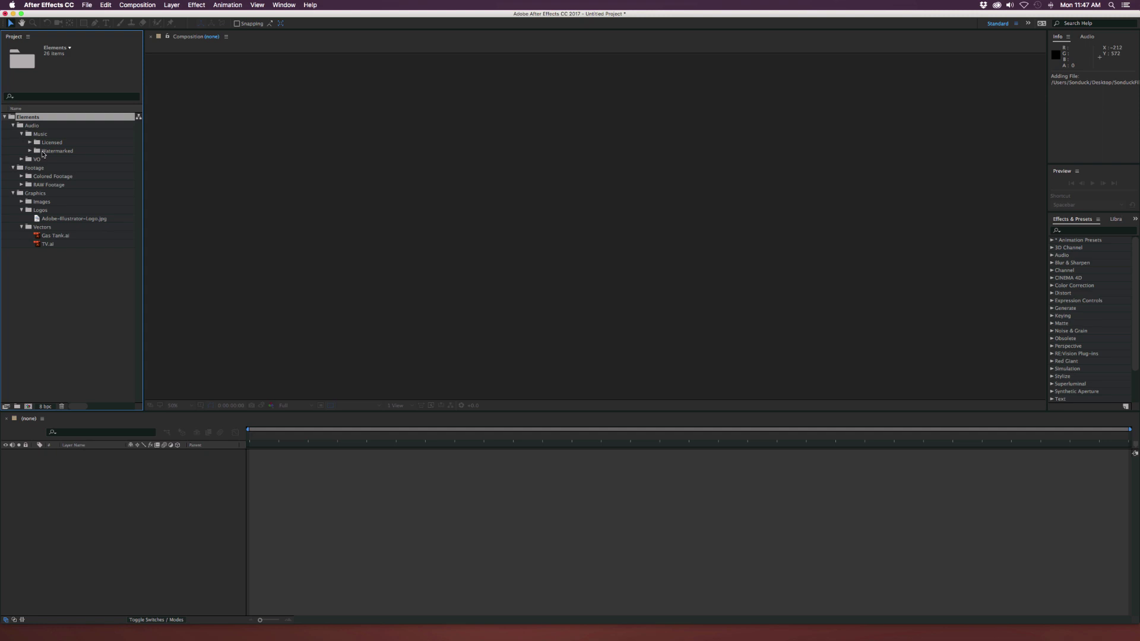
Step: Save the After Effects project as Organization.aep in the After Effects subfolder of the tutorial's Projects folder
{"action": "key", "text": "super+s"}
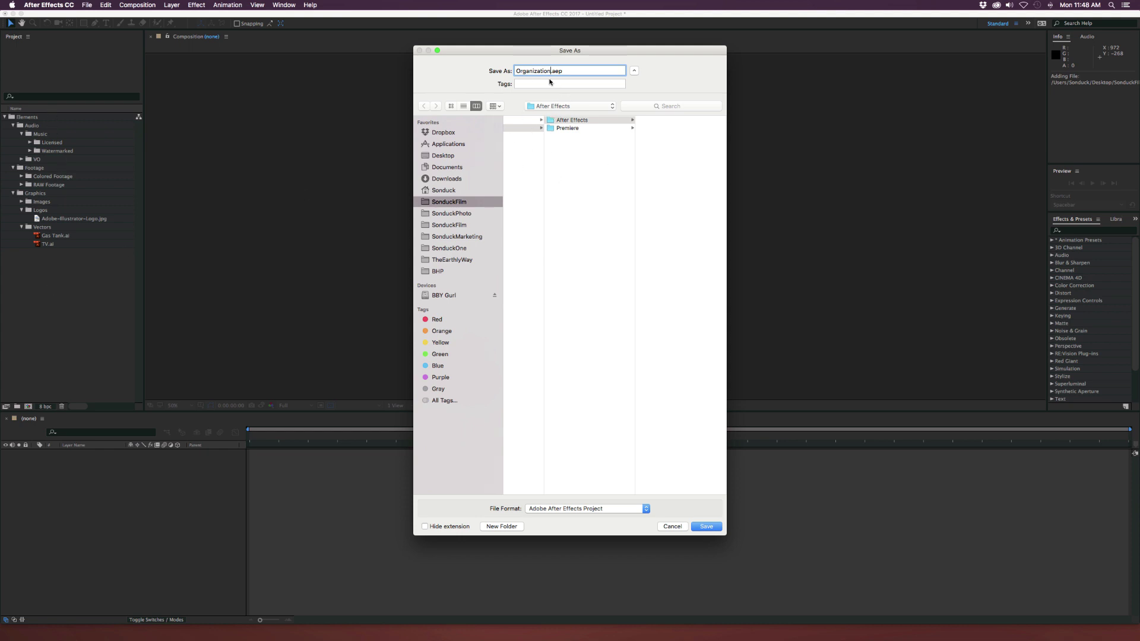
{"action": "type", "text": "1"}
{"action": "key", "text": "BackSpace"}
{"action": "left_click", "coordinate": [701, 526]}
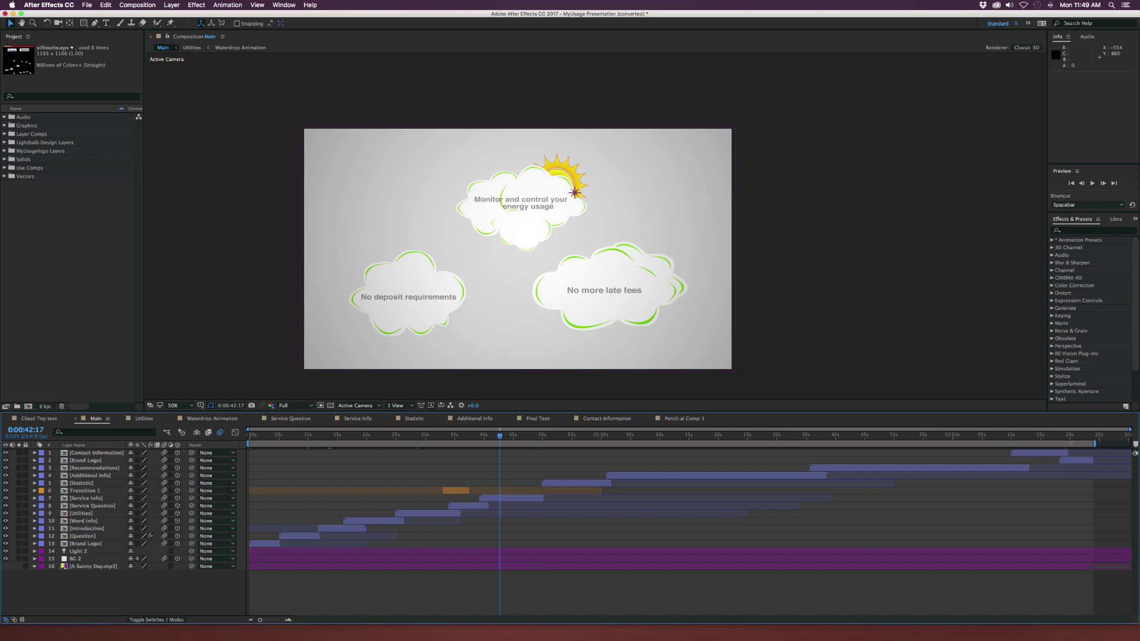
Step: Examine the Main composition of MyUsage Presentation at its end and around 41 seconds, going through its precomposed scene layers
{"action": "left_click", "coordinate": [1090, 440]}
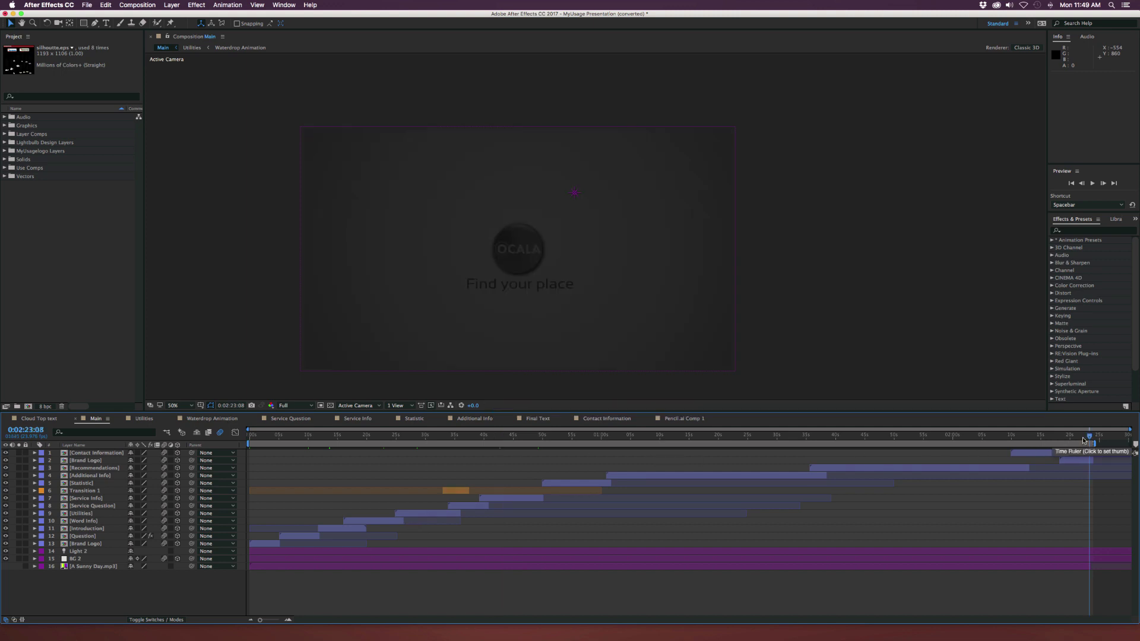
{"action": "left_click", "coordinate": [493, 440]}
{"action": "left_click", "coordinate": [331, 529]}
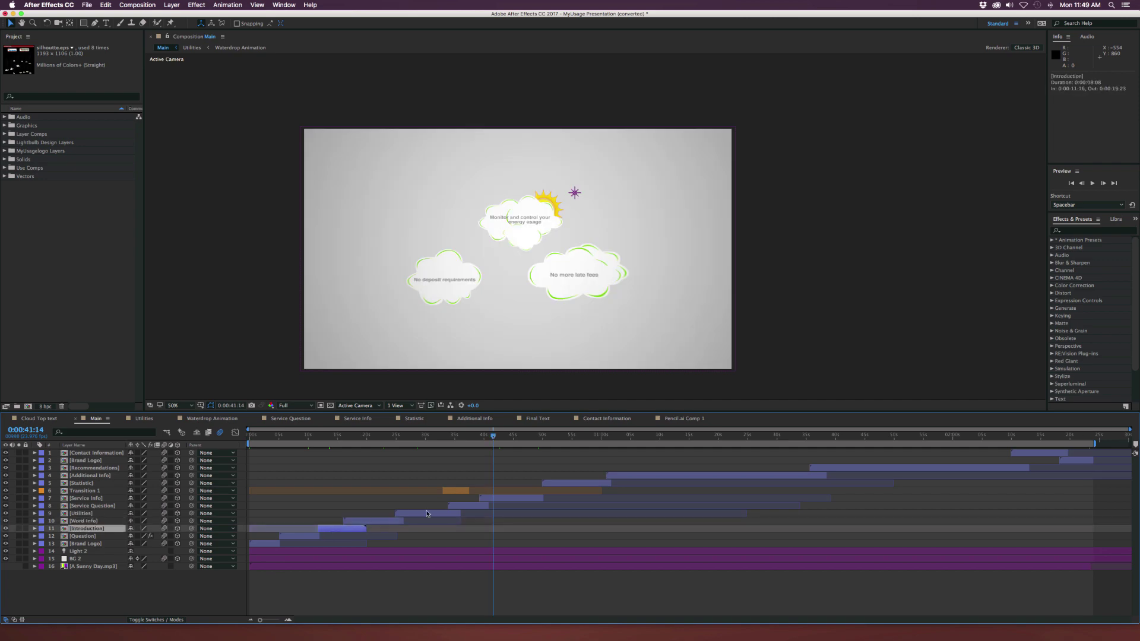
{"action": "left_click", "coordinate": [451, 513]}
{"action": "key", "text": "ctrl+Up"}
{"action": "key", "text": "ctrl+Up"}
{"action": "key", "text": "ctrl+Up"}
{"action": "key", "text": "ctrl+Up"}
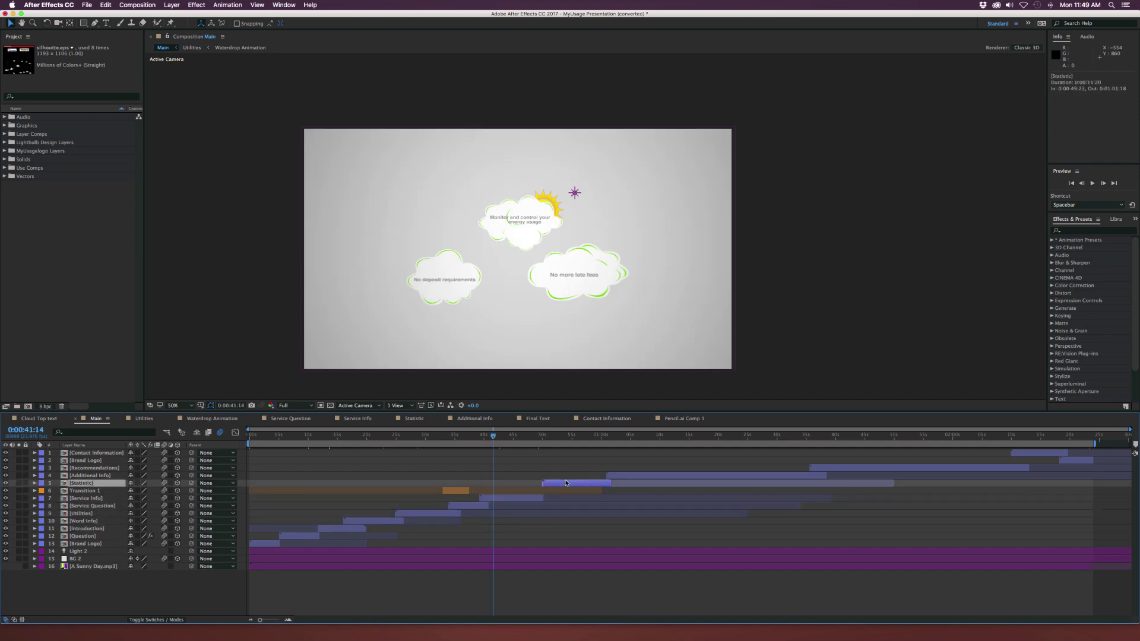
Step: Open the Service Info precomp, examine its cloud text layers at 0:00:03:20, and return to the Main composition
{"action": "double_click", "coordinate": [498, 503]}
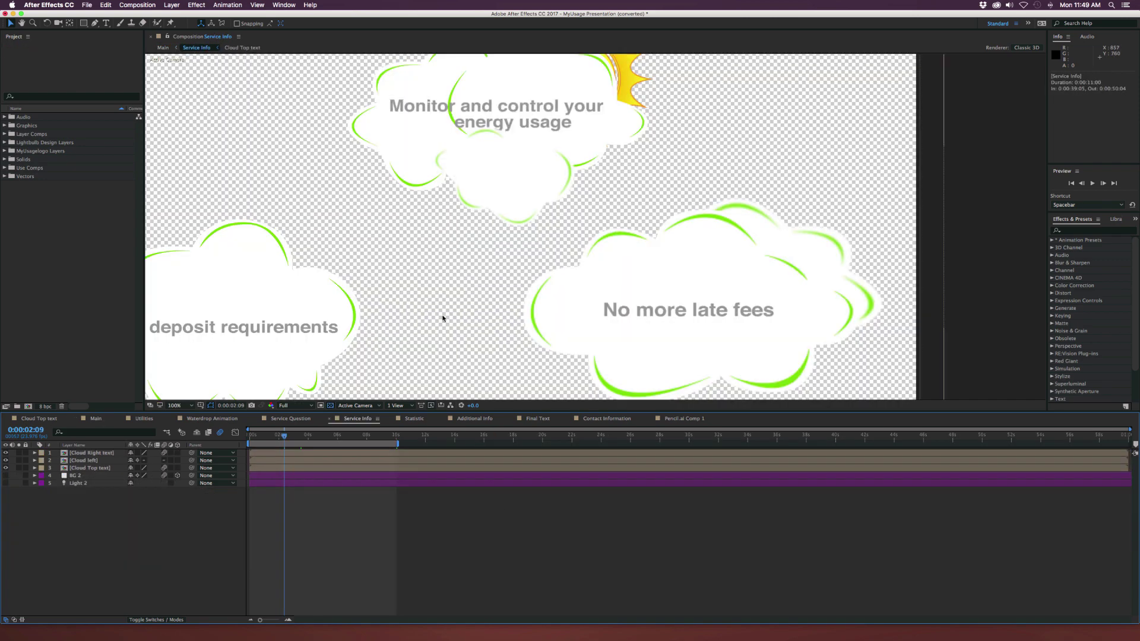
{"action": "scroll", "coordinate": [442, 318], "scroll_direction": "down", "scroll_amount": 4}
{"action": "scroll", "coordinate": [451, 320], "scroll_direction": "up", "scroll_amount": 2}
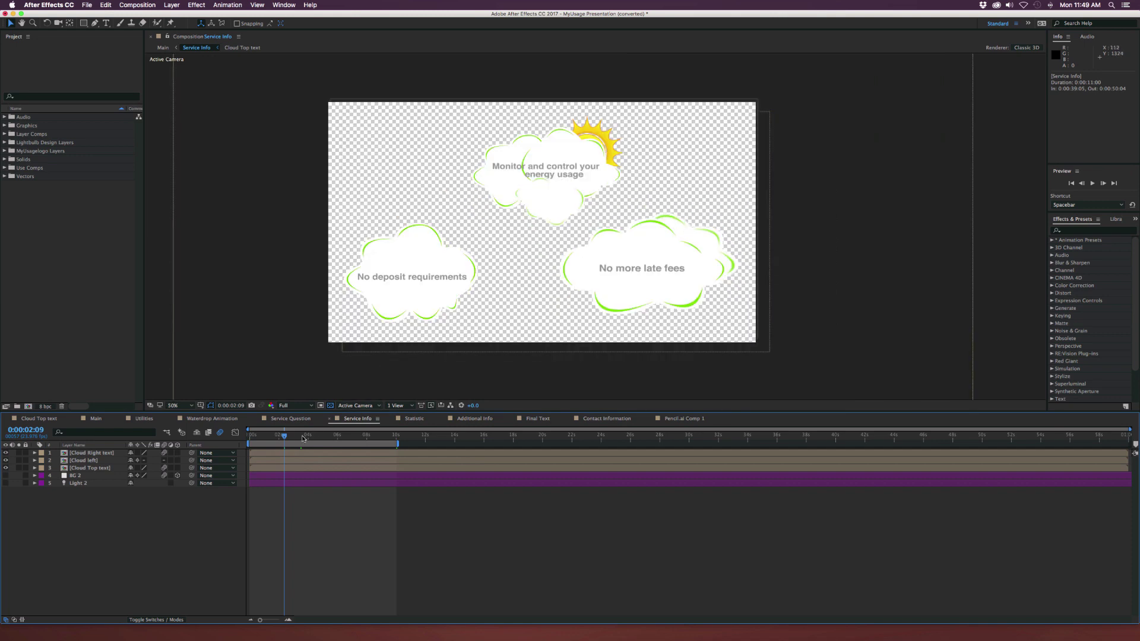
{"action": "mouse_move", "coordinate": [285, 439]}
{"action": "left_mouse_down"}
{"action": "mouse_move", "coordinate": [329, 438]}
{"action": "mouse_move", "coordinate": [305, 438]}
{"action": "left_mouse_up"}
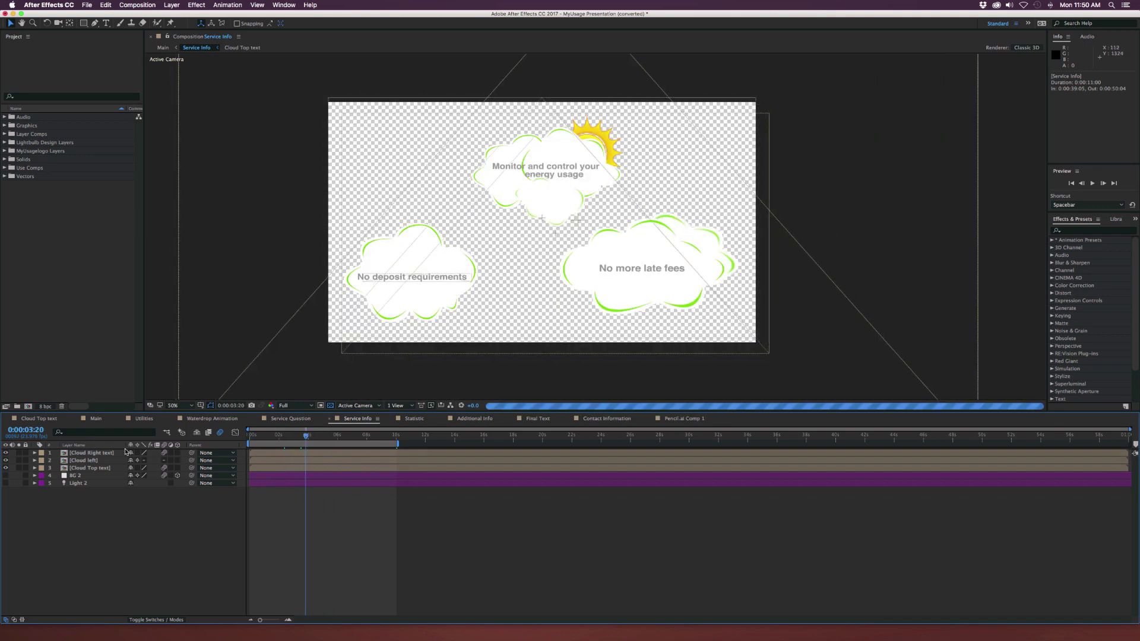
{"action": "left_click", "coordinate": [97, 454]}
{"action": "key", "text": "shift+Escape"}
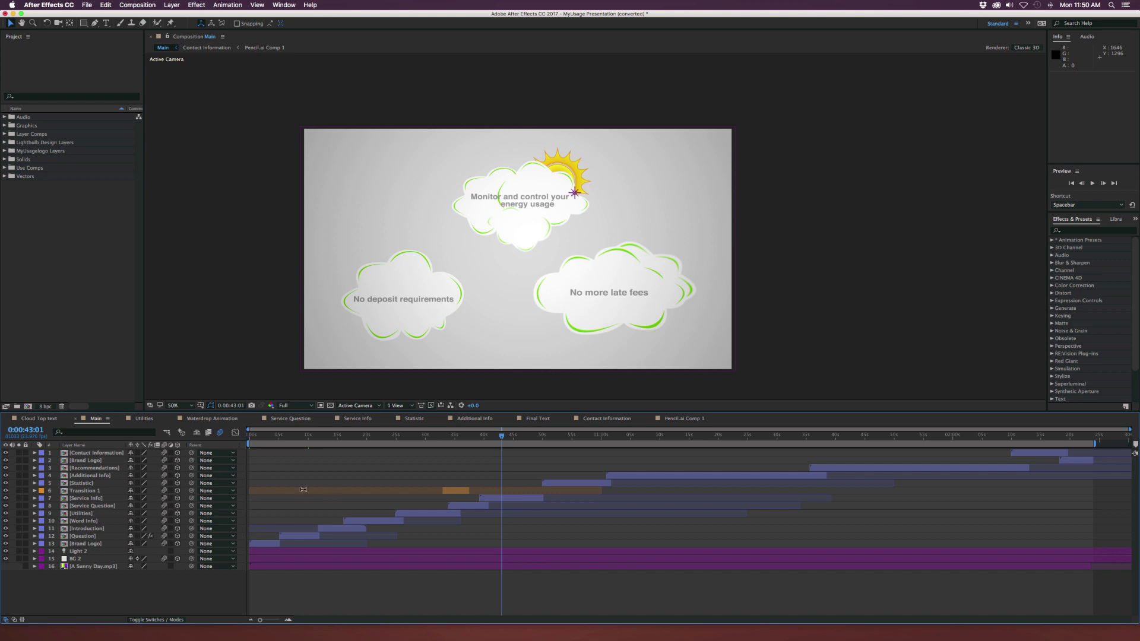
Step: Go over the layer list of the Main composition and select the Service Info layer
{"action": "left_click", "coordinate": [102, 508]}
{"action": "left_click", "coordinate": [105, 580]}
{"action": "left_click", "coordinate": [88, 498]}
{"action": "left_click", "coordinate": [131, 572]}
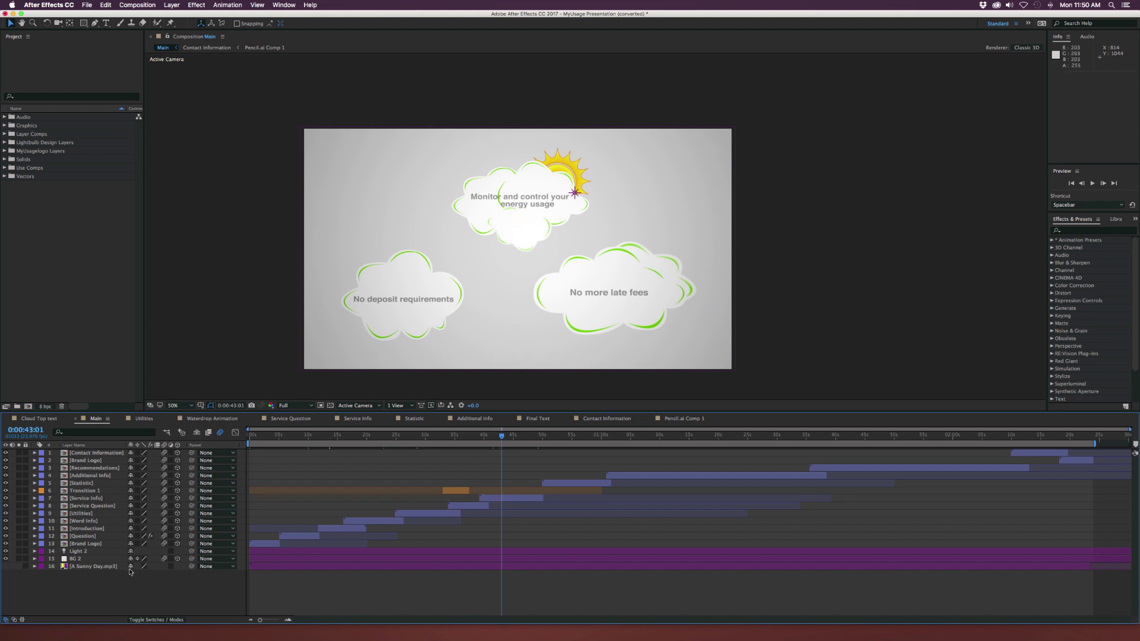
{"action": "left_click", "coordinate": [96, 499]}
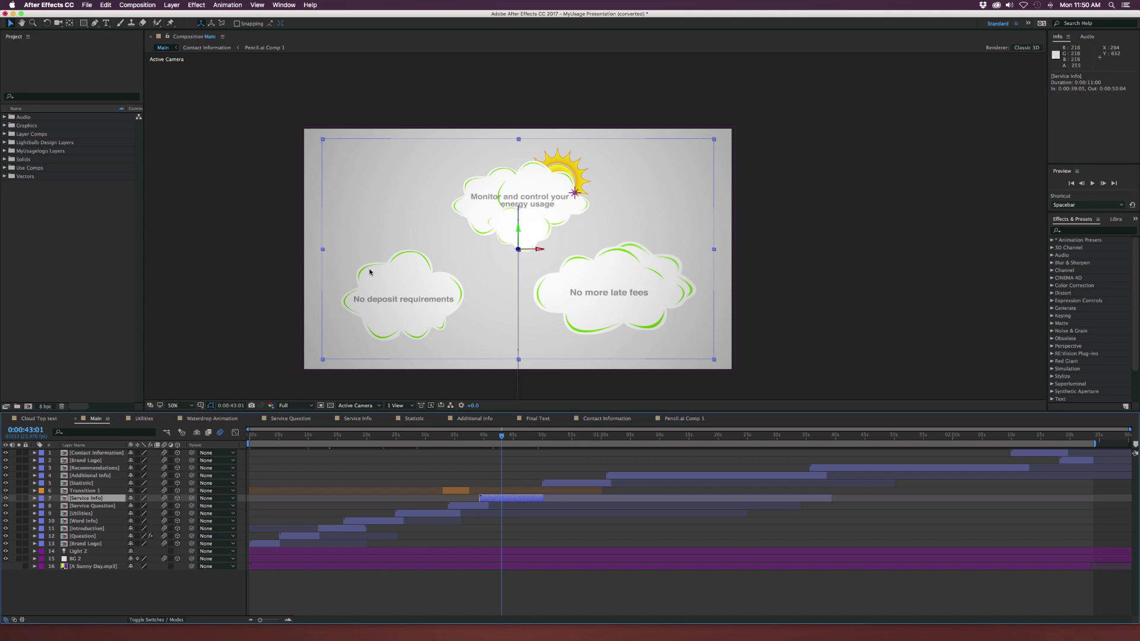
Step: Go through the Statistic, Question and Brand Logo layers of Main, and open the Service Info precomp
{"action": "left_click", "coordinate": [81, 484]}
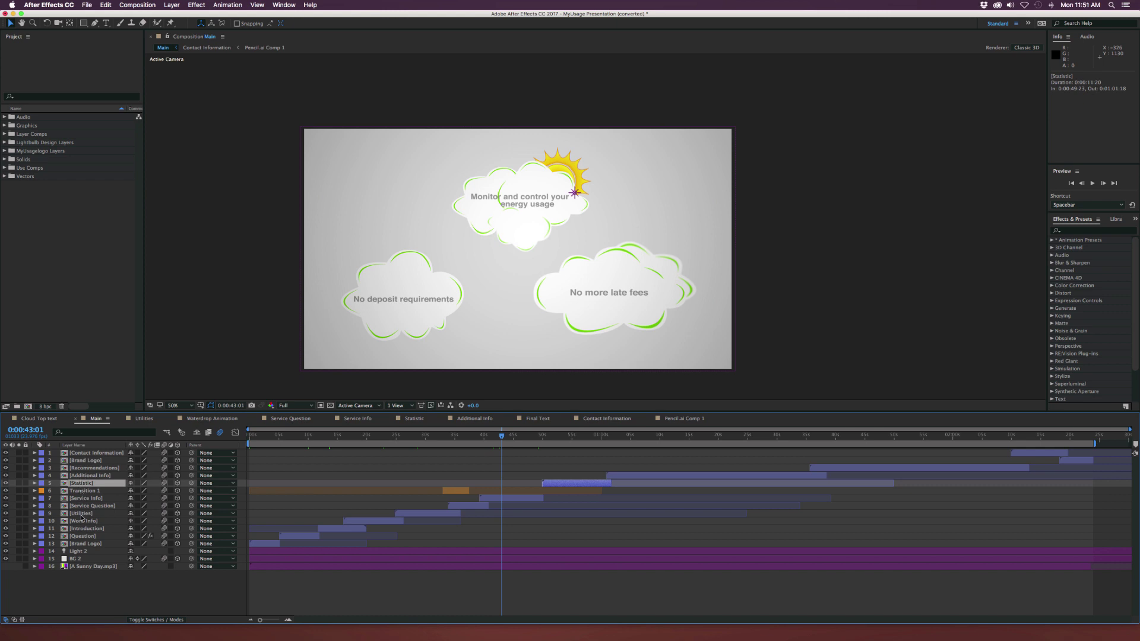
{"action": "left_click", "coordinate": [74, 538]}
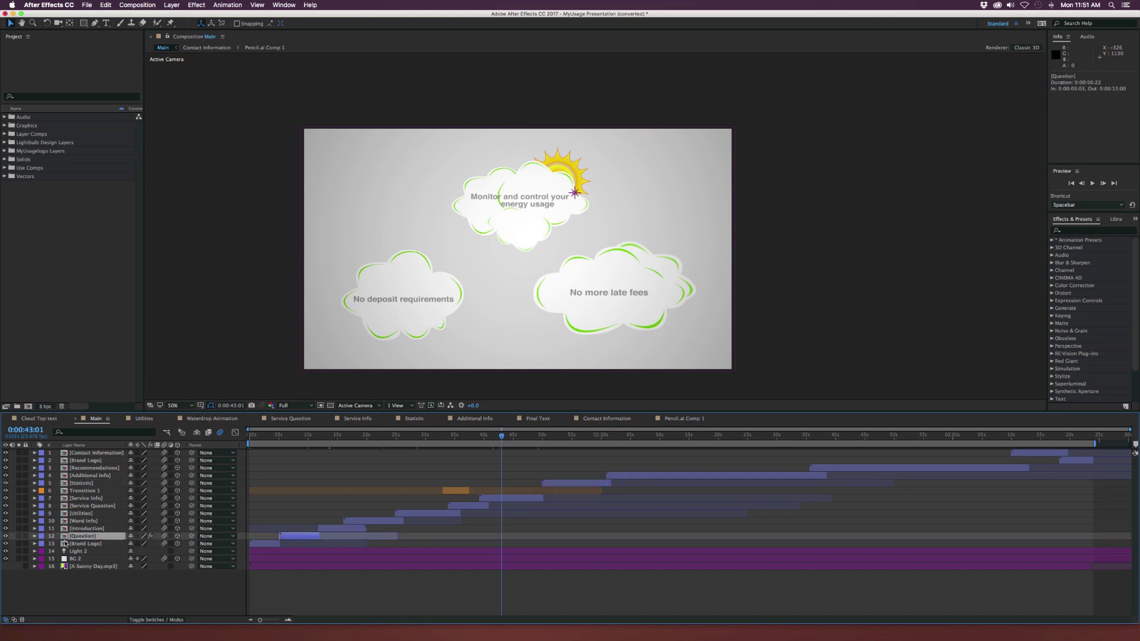
{"action": "left_click", "coordinate": [82, 545]}
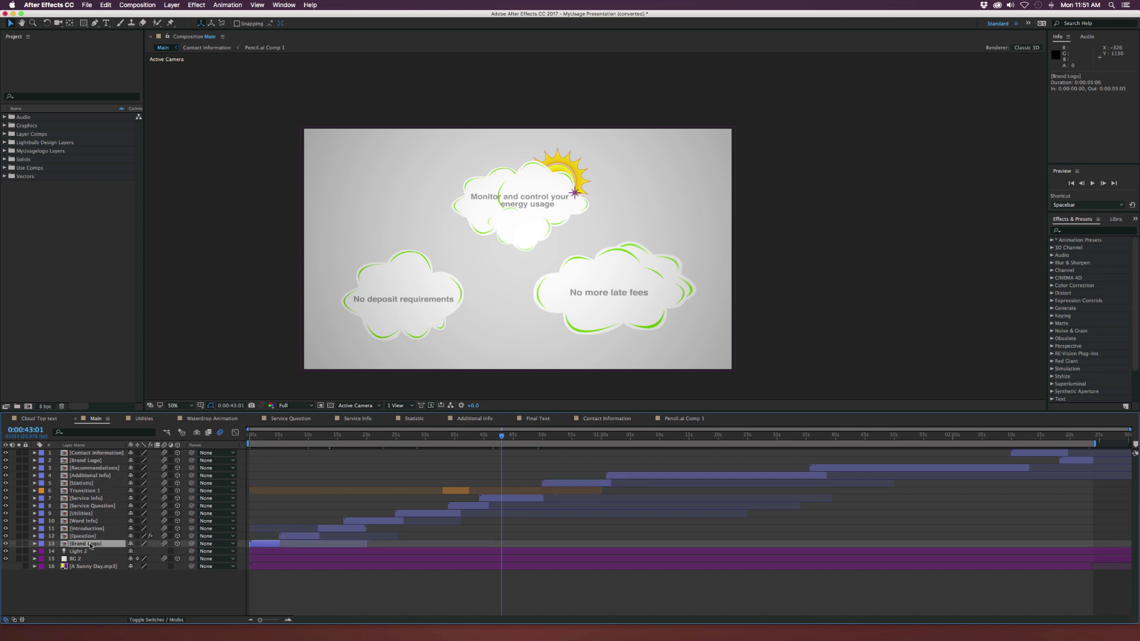
{"action": "left_click", "coordinate": [84, 499]}
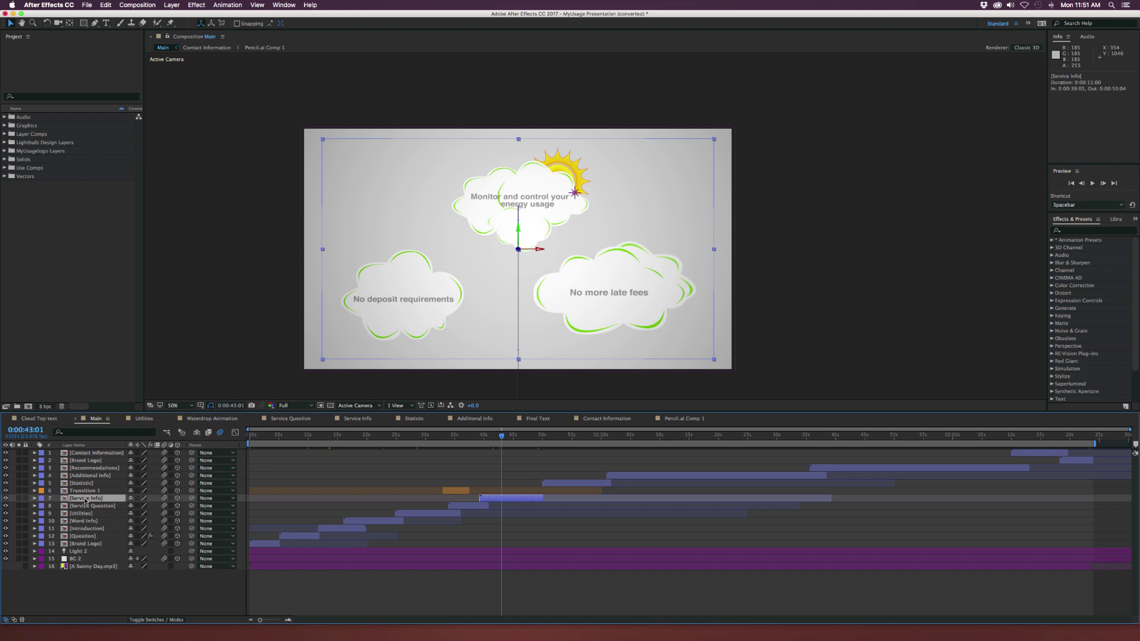
{"action": "double_click", "coordinate": [85, 501]}
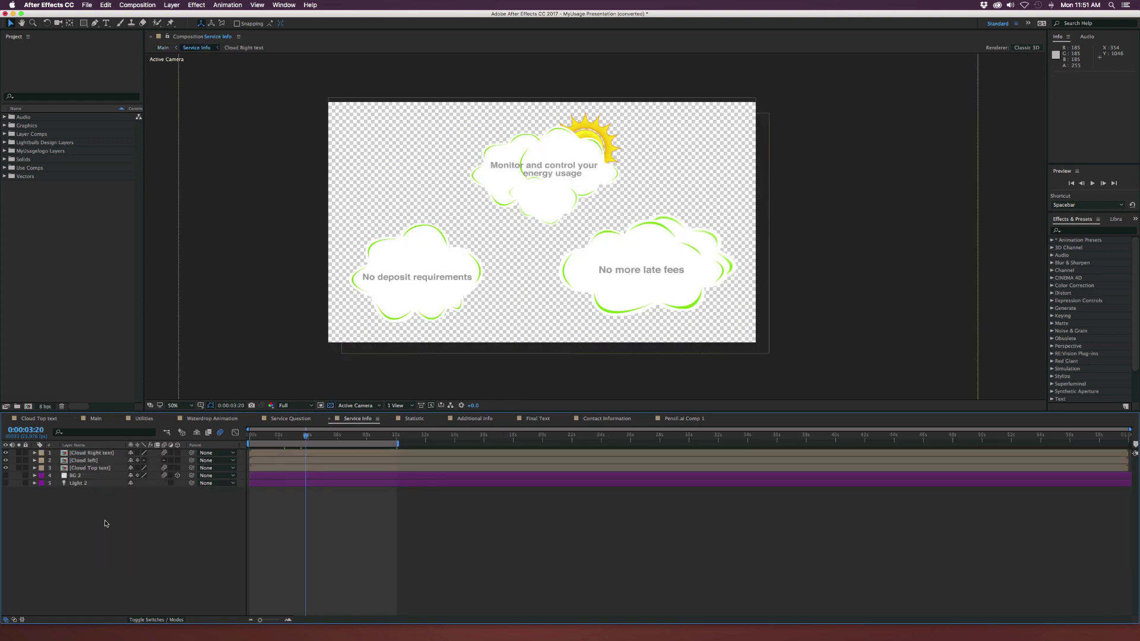
Step: Examine the three cloud text layers of Service Info, switching the visibility of Cloud Right text off and on
{"action": "left_click", "coordinate": [89, 453]}
{"action": "left_click", "coordinate": [87, 461]}
{"action": "left_click", "coordinate": [87, 468]}
{"action": "left_click", "coordinate": [87, 461]}
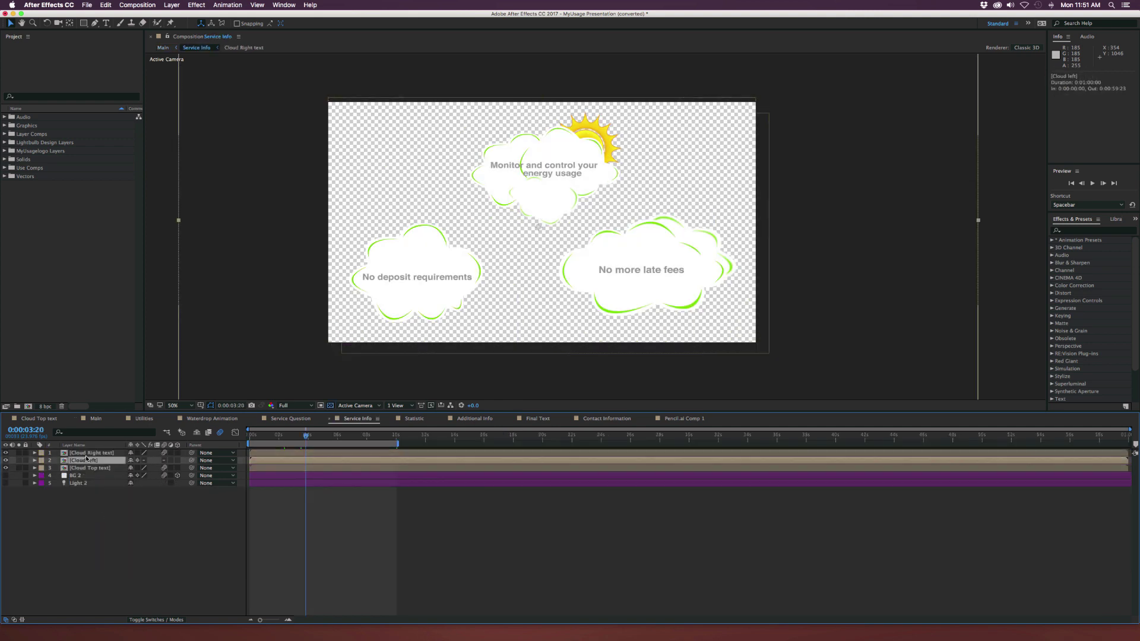
{"action": "left_click", "coordinate": [88, 453]}
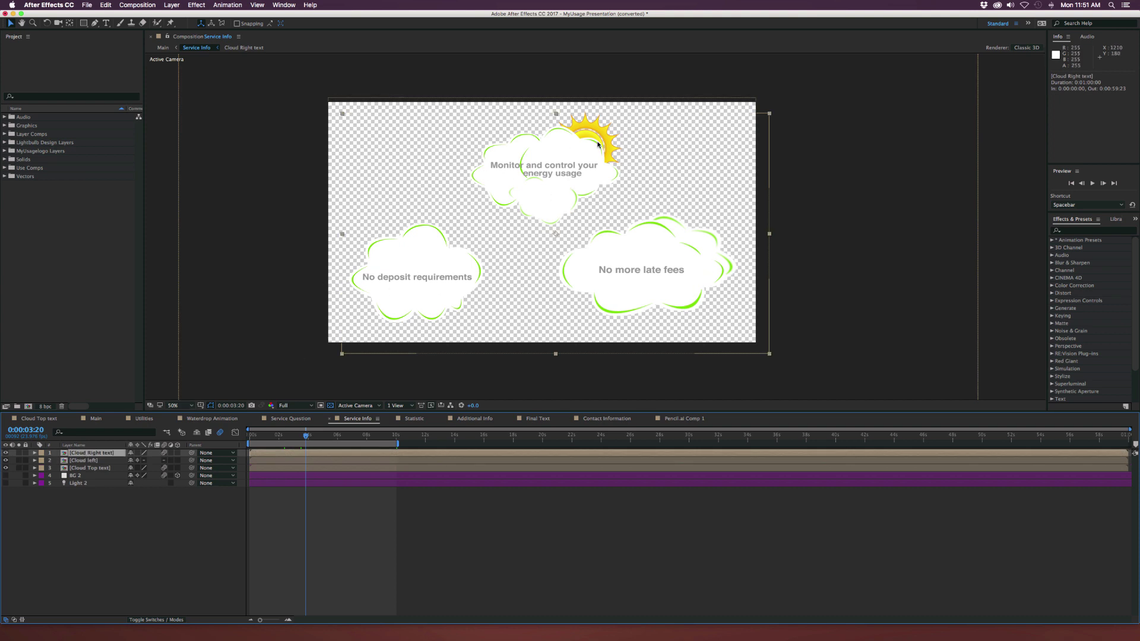
{"action": "left_click", "coordinate": [6, 453]}
{"action": "left_click", "coordinate": [6, 454]}
Step: Open the Cloud Right text precomp, select all its layers, and return to Service Info at 0:00:06:19
{"action": "double_click", "coordinate": [94, 453]}
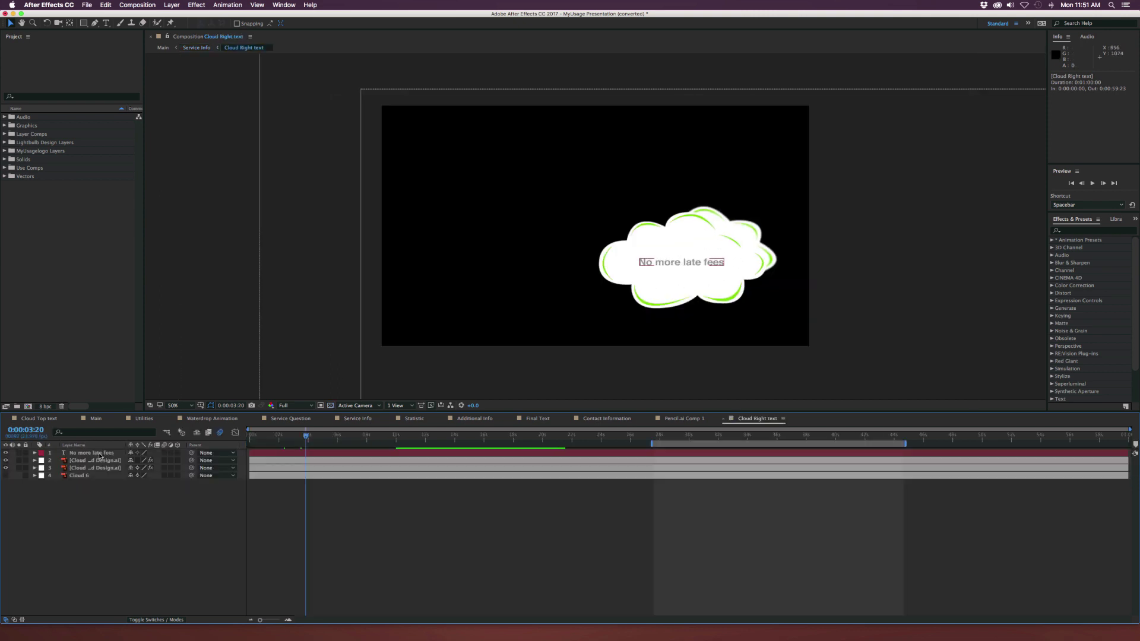
{"action": "left_click_drag", "start_coordinate": [113, 565], "coordinate": [118, 452]}
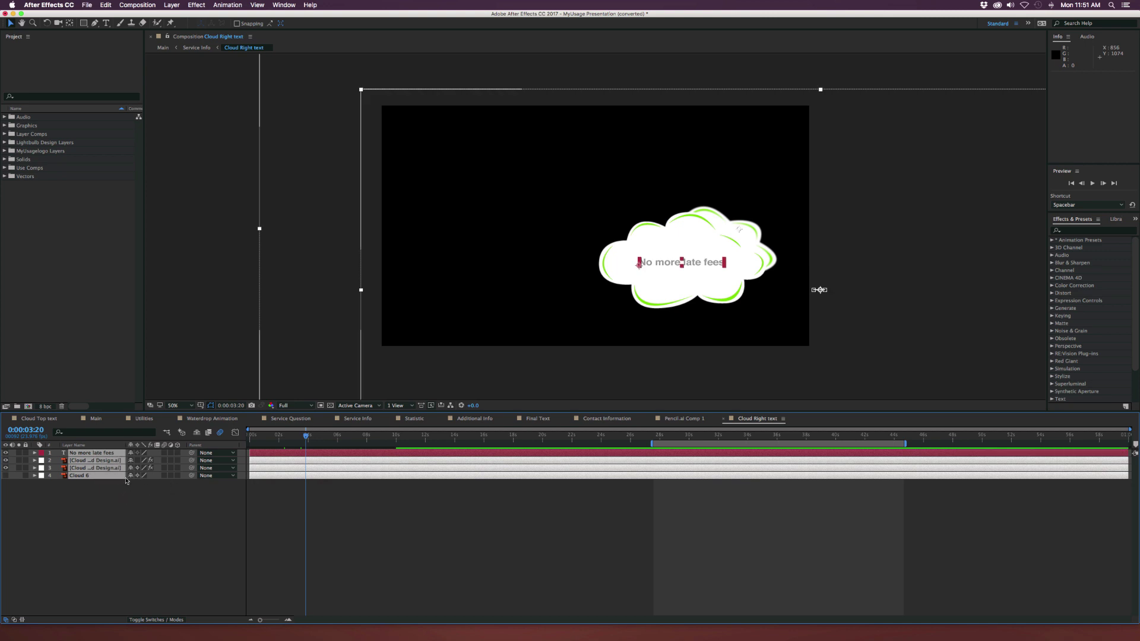
{"action": "left_click", "coordinate": [362, 419]}
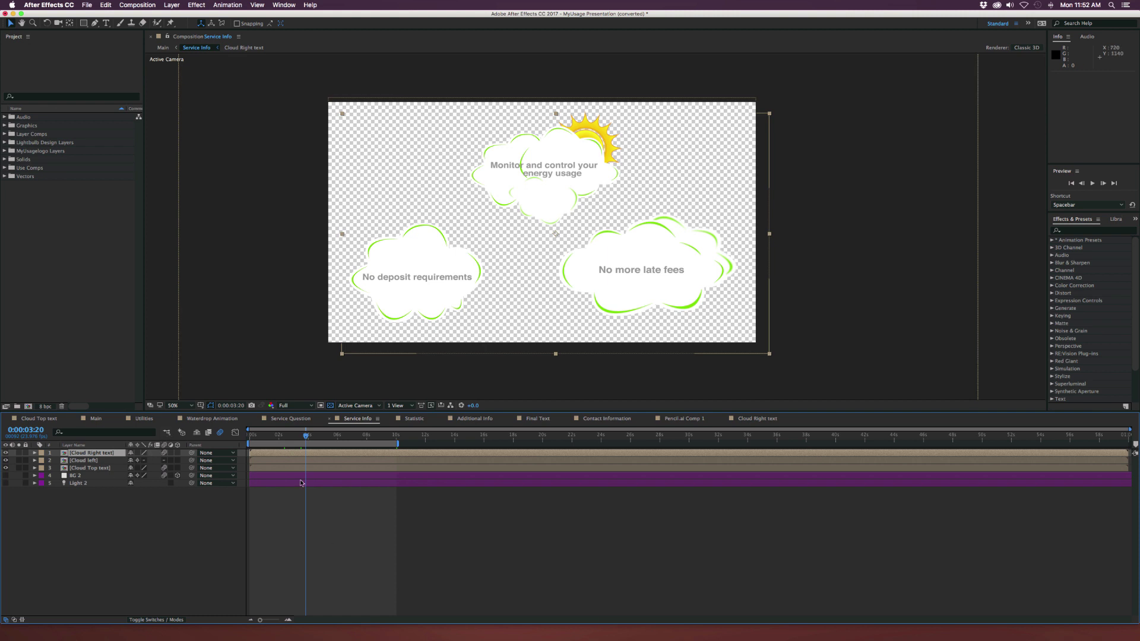
{"action": "left_click_drag", "start_coordinate": [319, 440], "coordinate": [349, 439]}
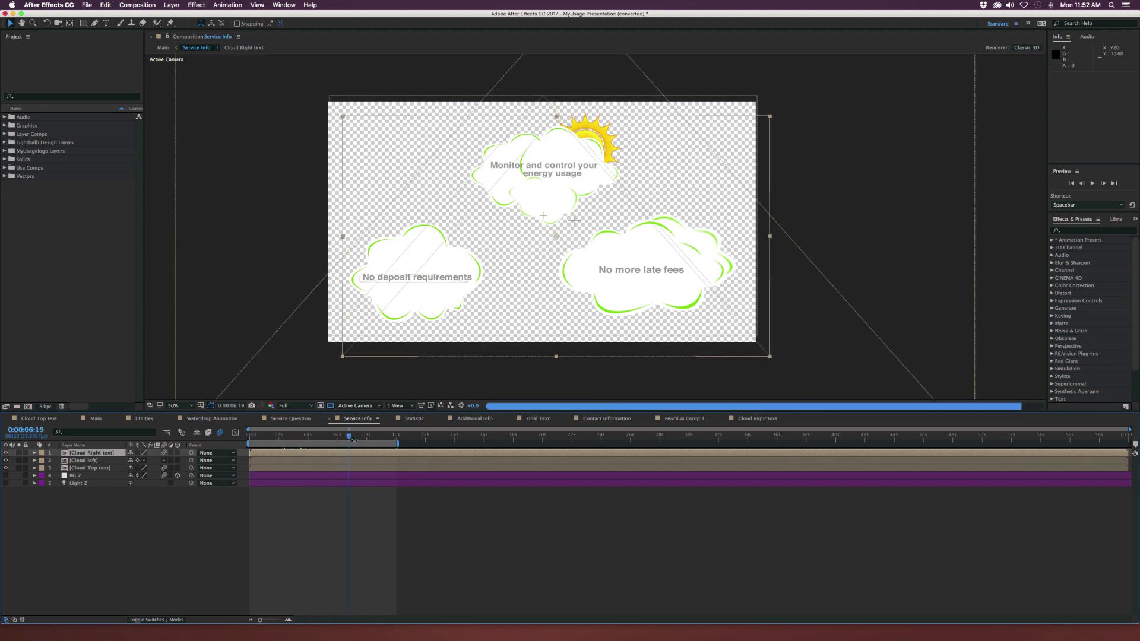
Step: Return to the Main composition and examine the Transition 1 layer between about 33 and 37 seconds
{"action": "left_click", "coordinate": [94, 419]}
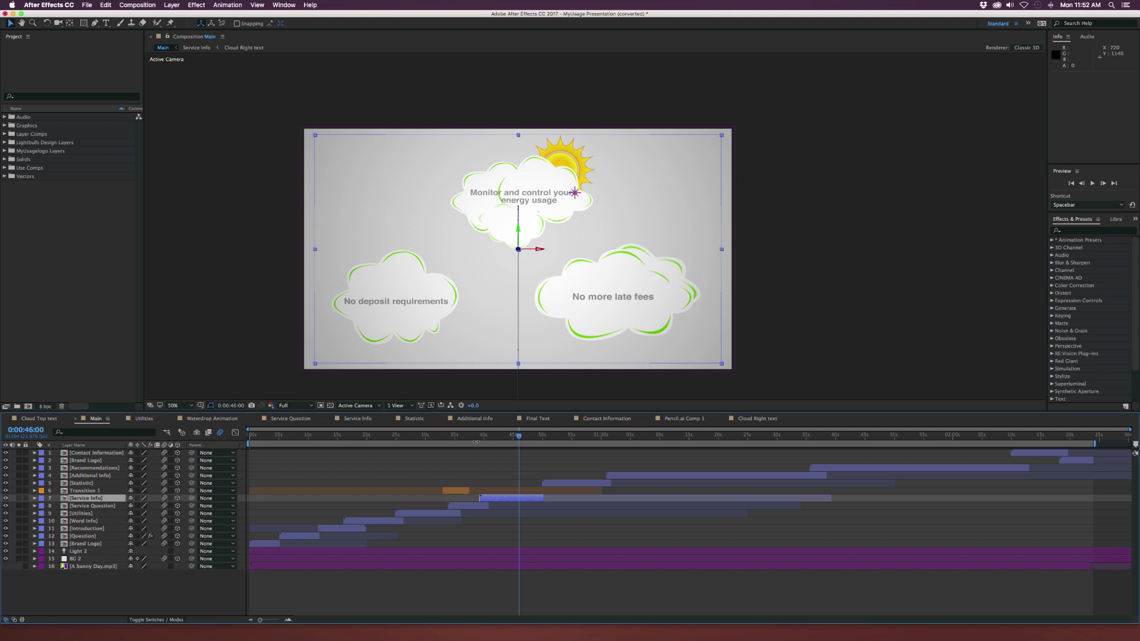
{"action": "left_click_drag", "start_coordinate": [497, 437], "coordinate": [468, 440]}
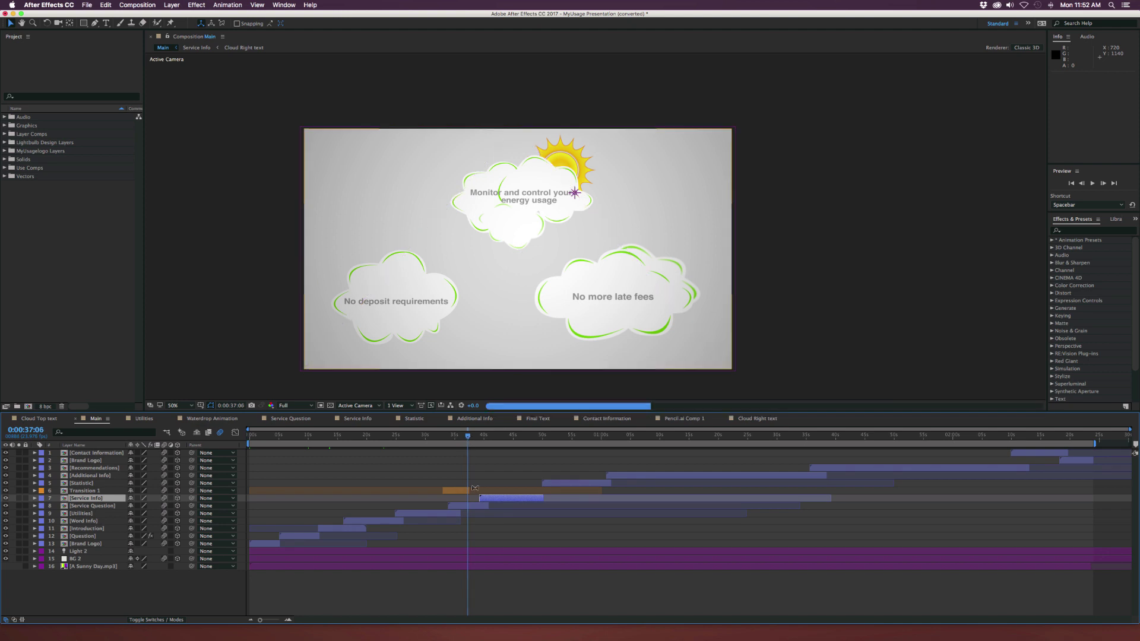
{"action": "left_click", "coordinate": [459, 437]}
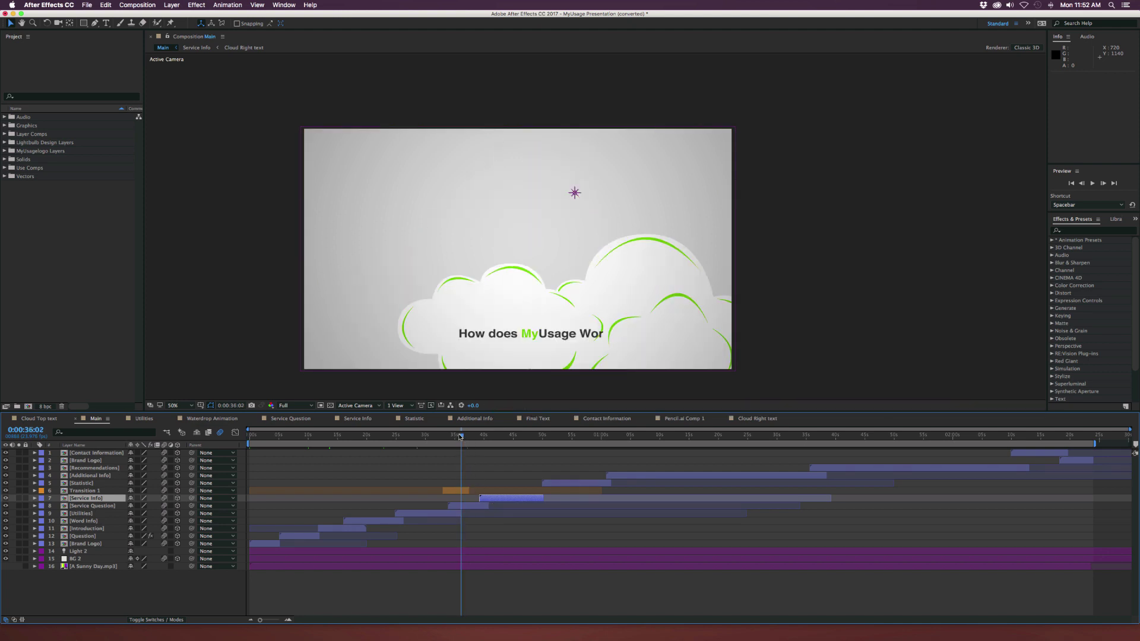
{"action": "left_click", "coordinate": [83, 491]}
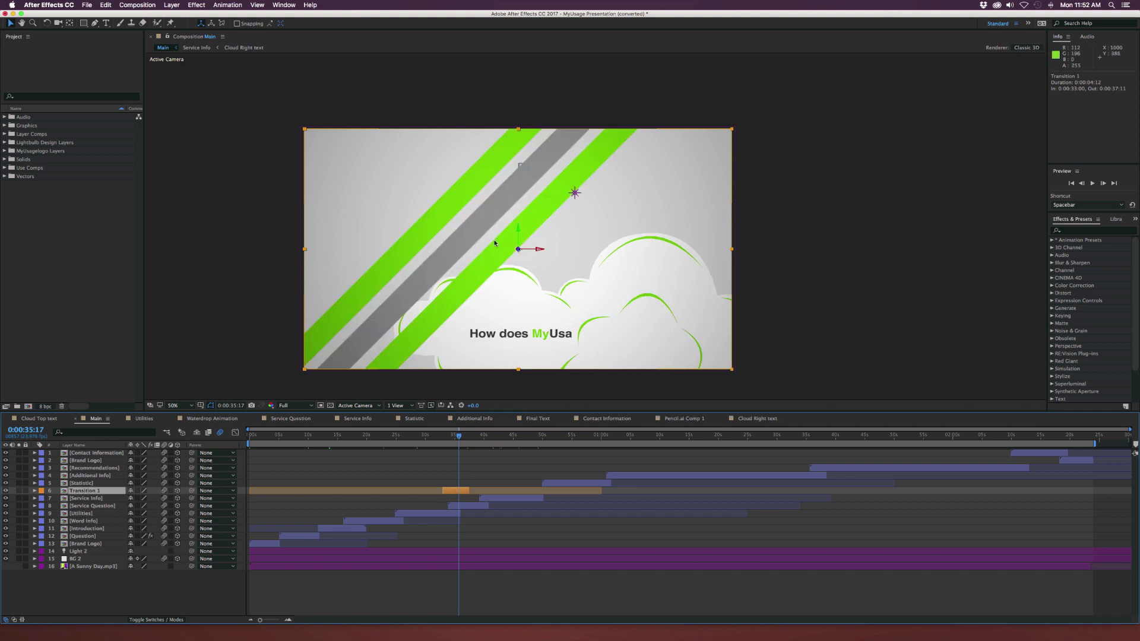
{"action": "left_click", "coordinate": [447, 438]}
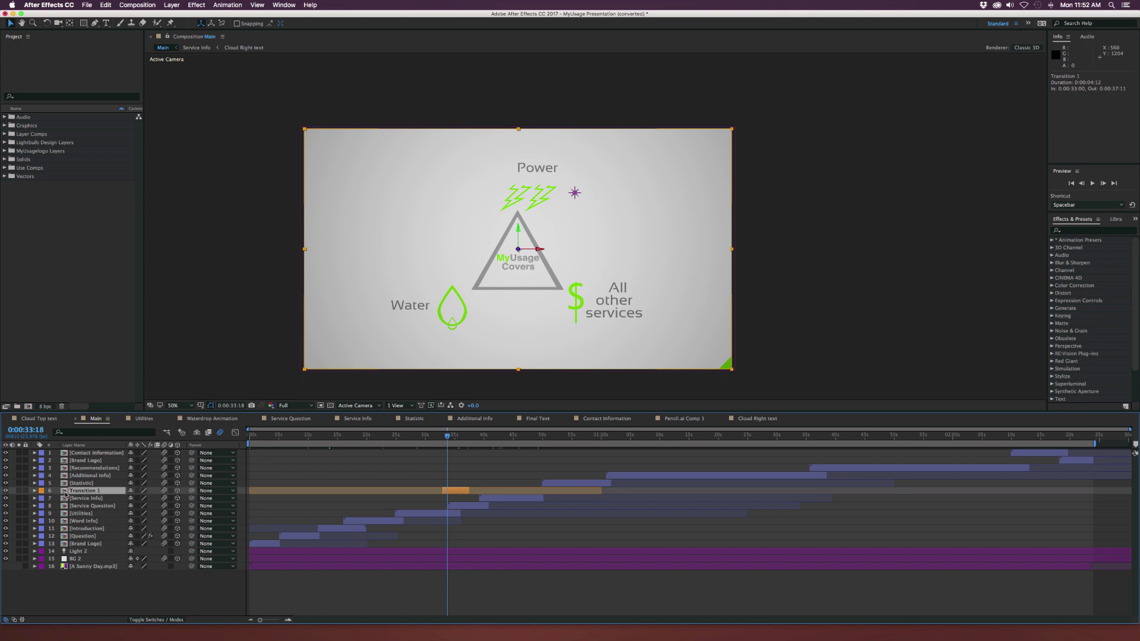
Step: Compare the label colors of the scene precomp layers with that of the Transition 1 layer
{"action": "left_click", "coordinate": [87, 461]}
{"action": "left_click", "coordinate": [86, 483]}
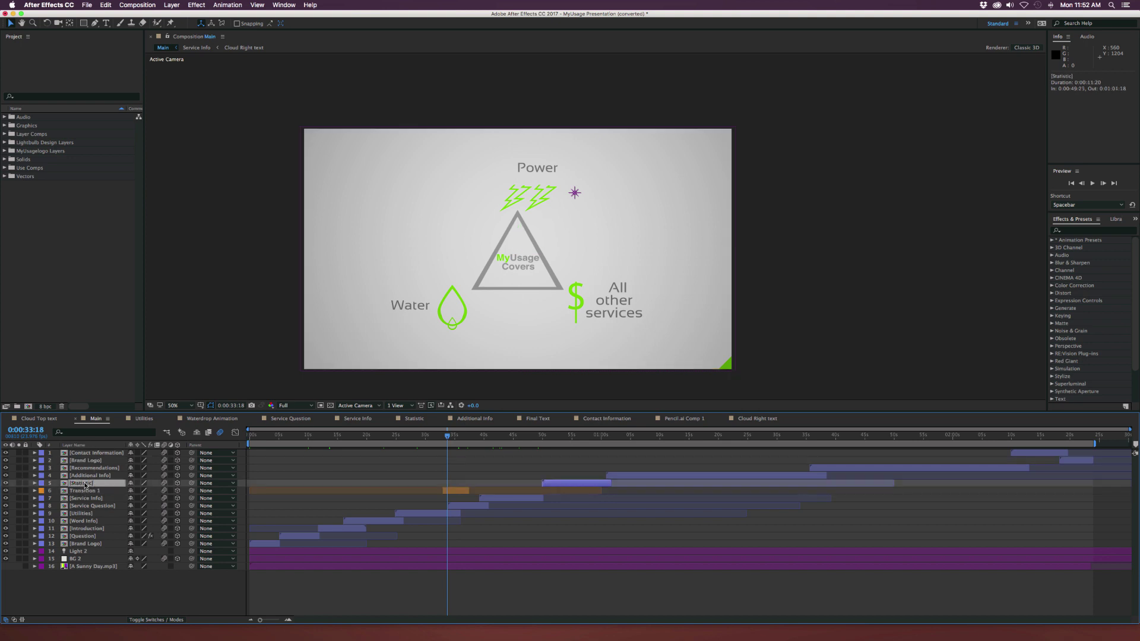
{"action": "left_click", "coordinate": [89, 460]}
{"action": "left_click", "coordinate": [85, 491]}
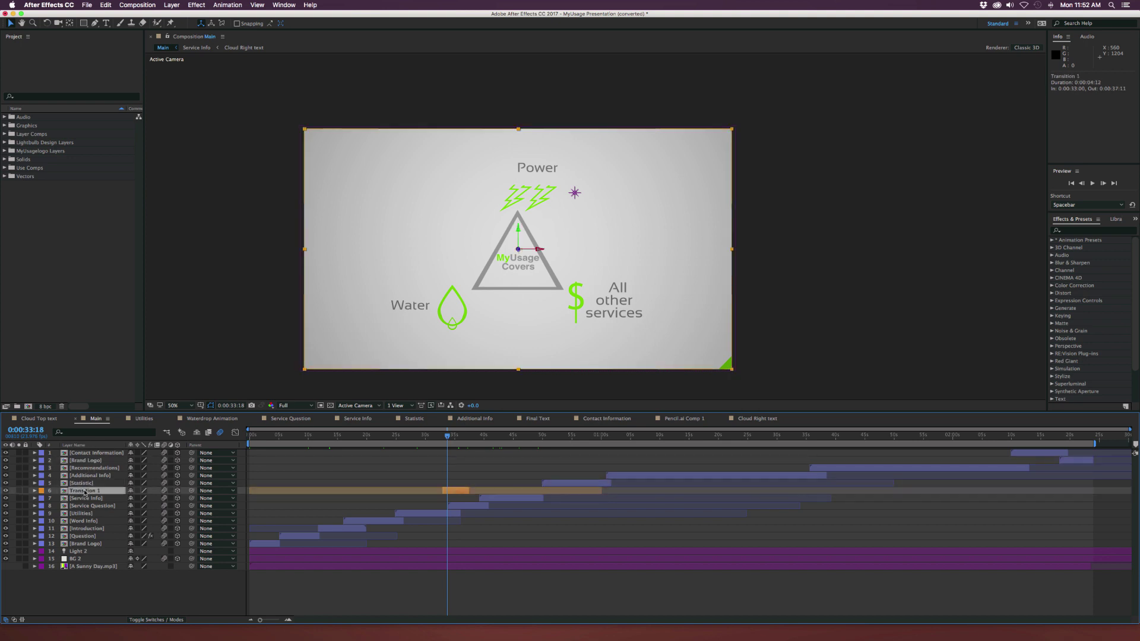
{"action": "left_click", "coordinate": [86, 453]}
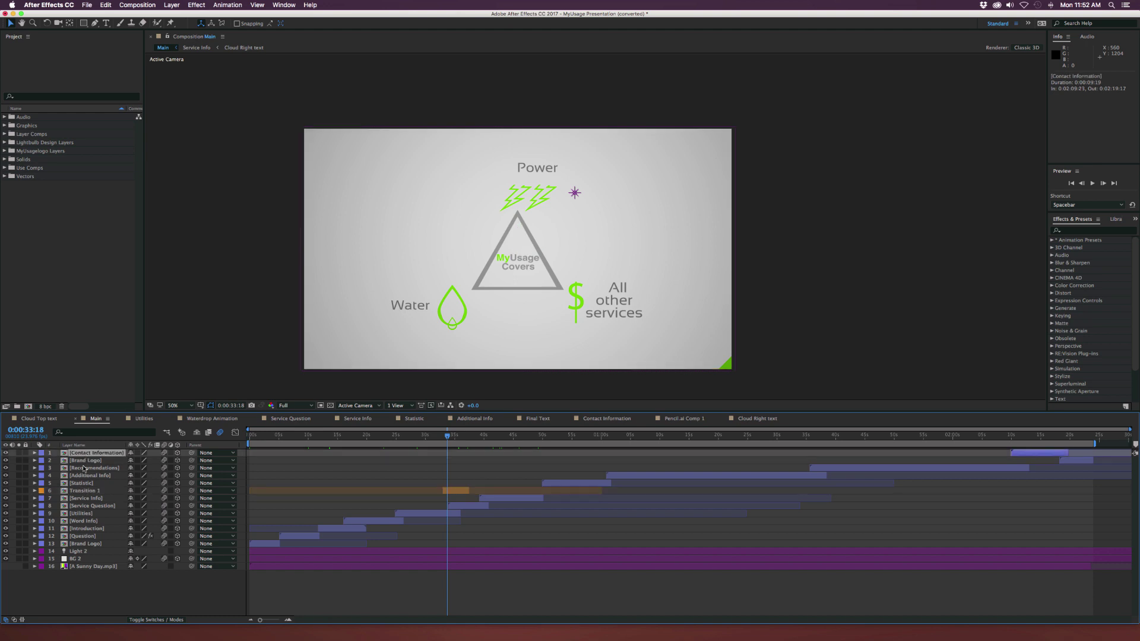
Step: Delete the A Sunny Day.mp3 audio layer from the Main composition and select the BG 2 layer
{"action": "left_click", "coordinate": [78, 567]}
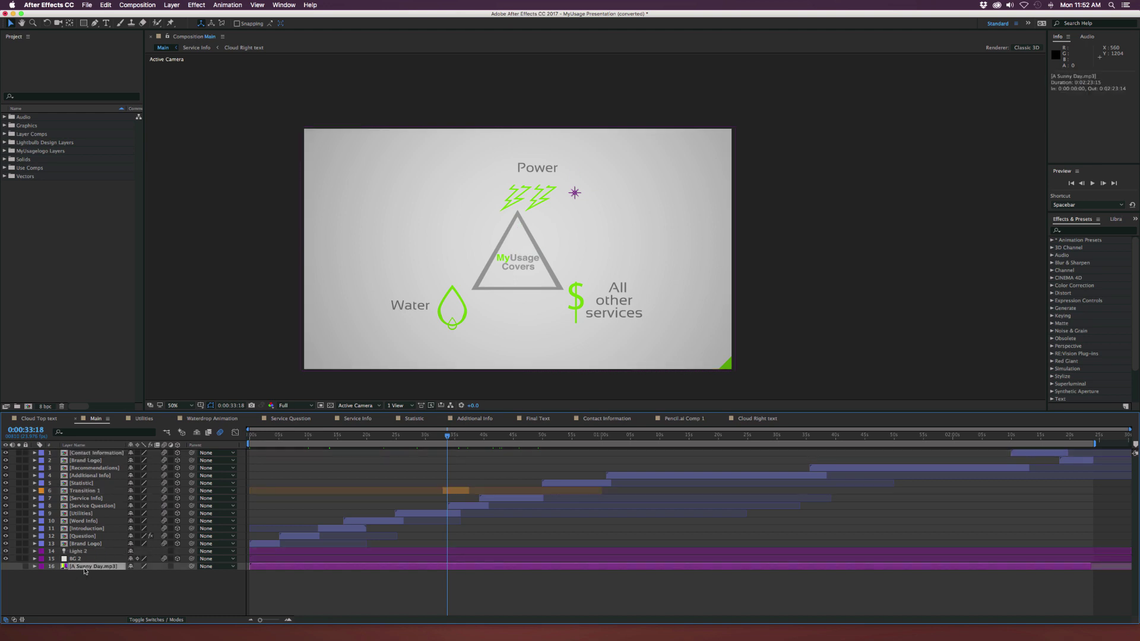
{"action": "key", "text": "Delete"}
{"action": "key", "text": "super+Up"}
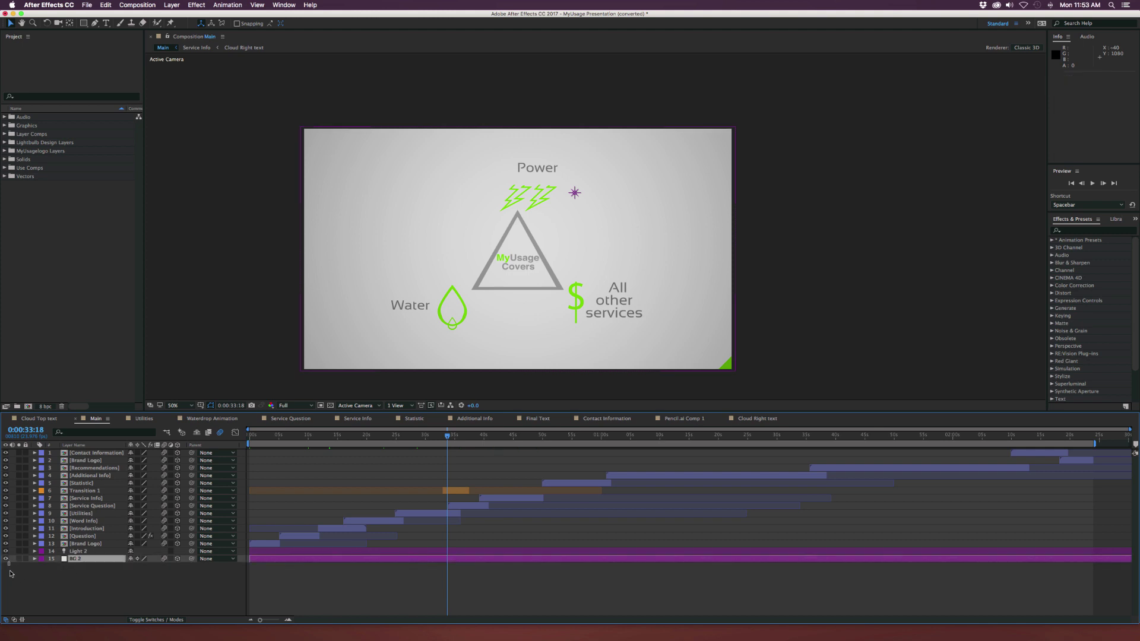
Step: Check the BG 2 background by hiding and showing it, and select the Light 2 and BG 2 layers together
{"action": "left_click", "coordinate": [6, 559]}
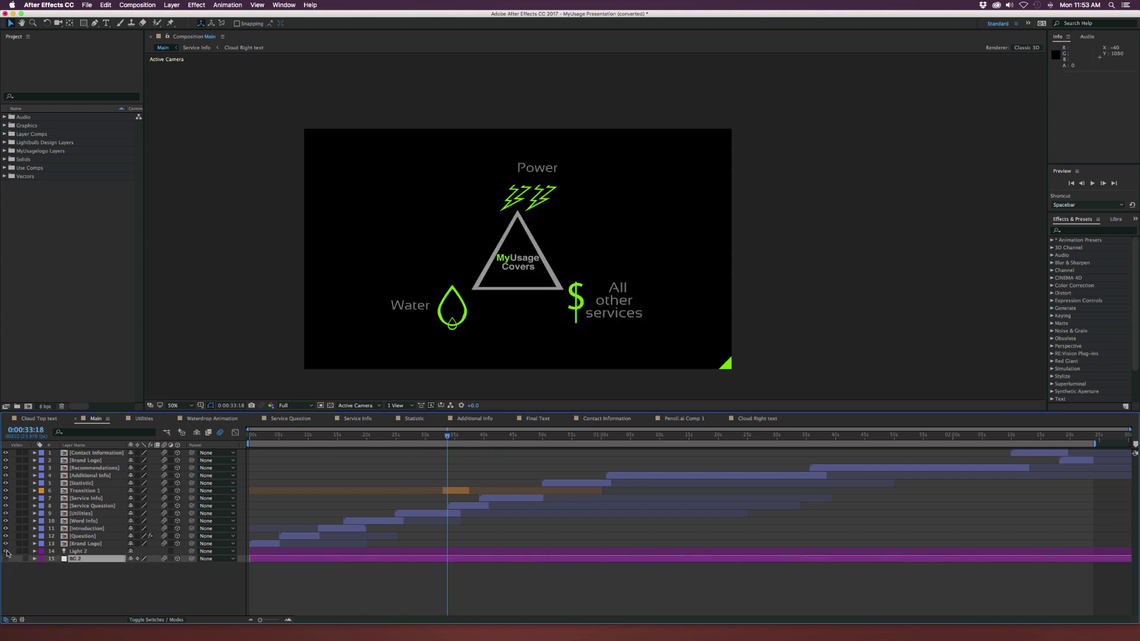
{"action": "left_click", "coordinate": [6, 559]}
{"action": "left_click_drag", "start_coordinate": [36, 572], "coordinate": [70, 553]}
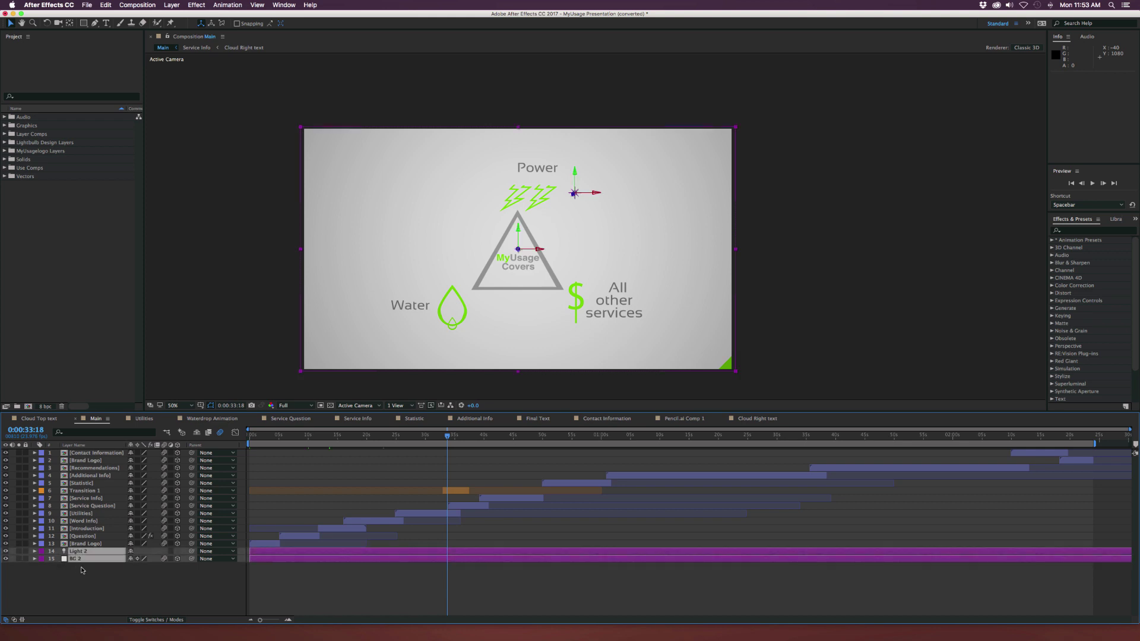
{"action": "left_click", "coordinate": [90, 571]}
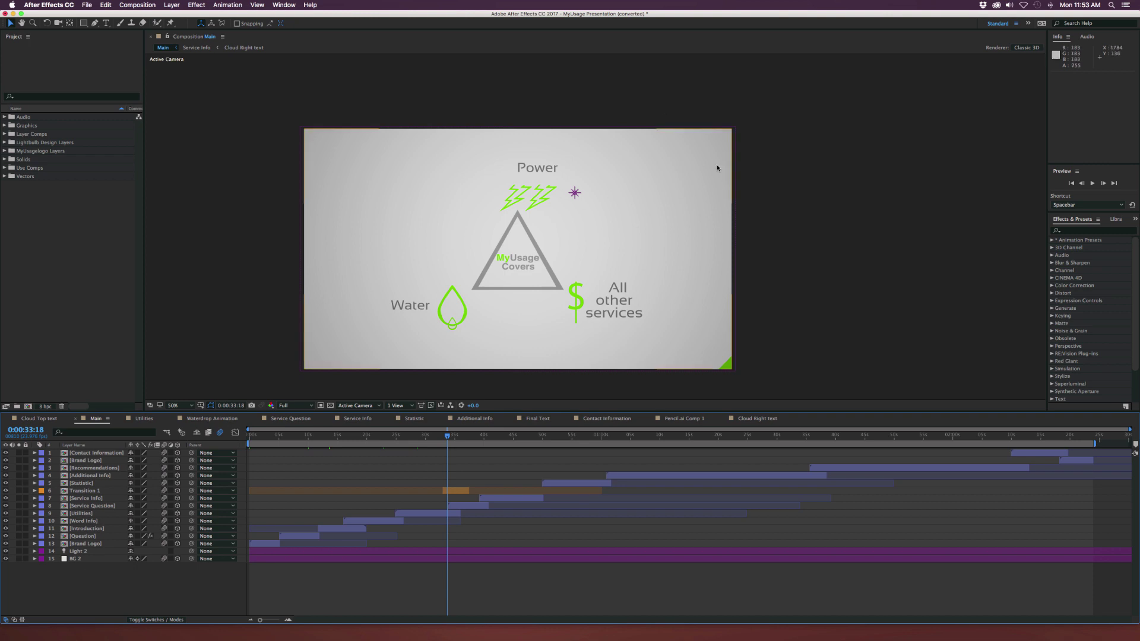
{"action": "left_click_drag", "start_coordinate": [113, 573], "coordinate": [113, 547]}
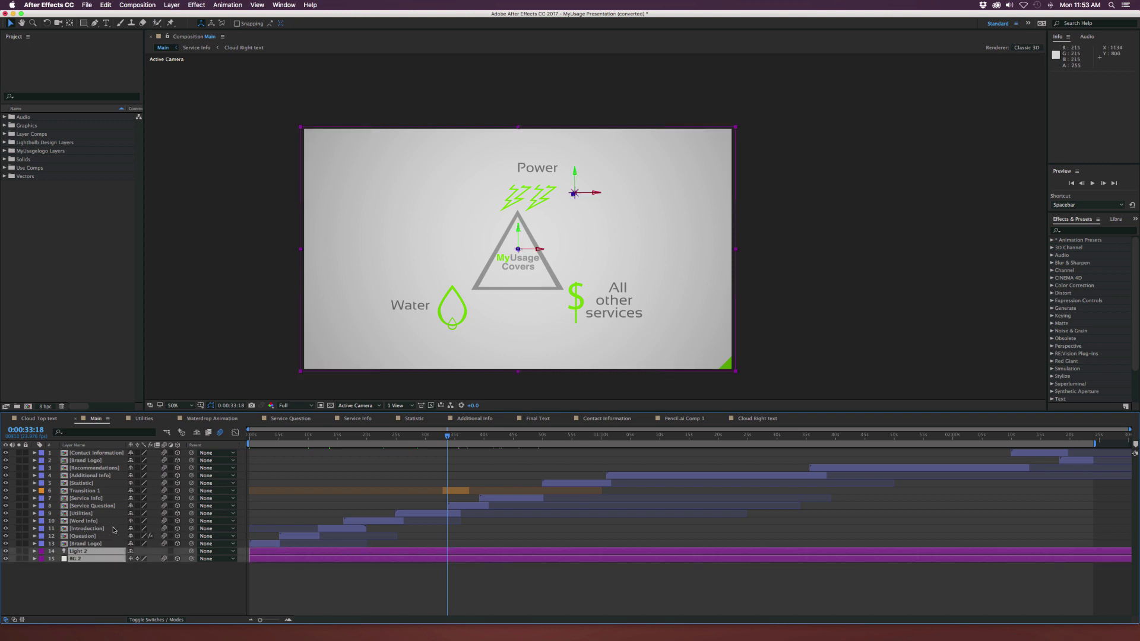
Step: Change the label color of the Transition 1 layer to Sonduck and deselect the layer
{"action": "left_click", "coordinate": [42, 492]}
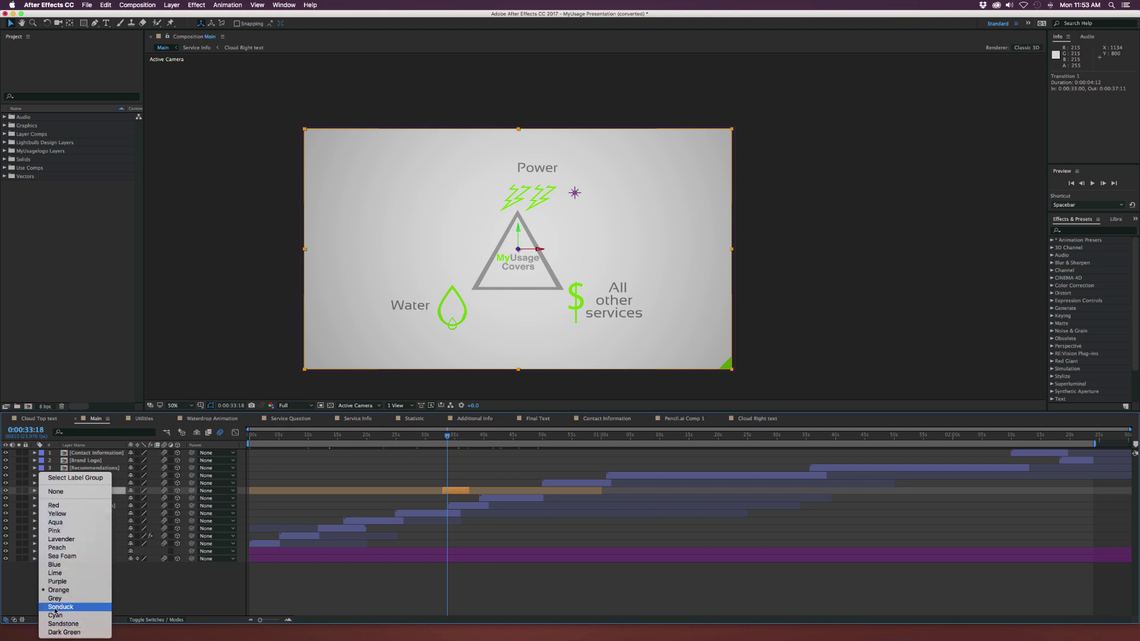
{"action": "left_click", "coordinate": [77, 608]}
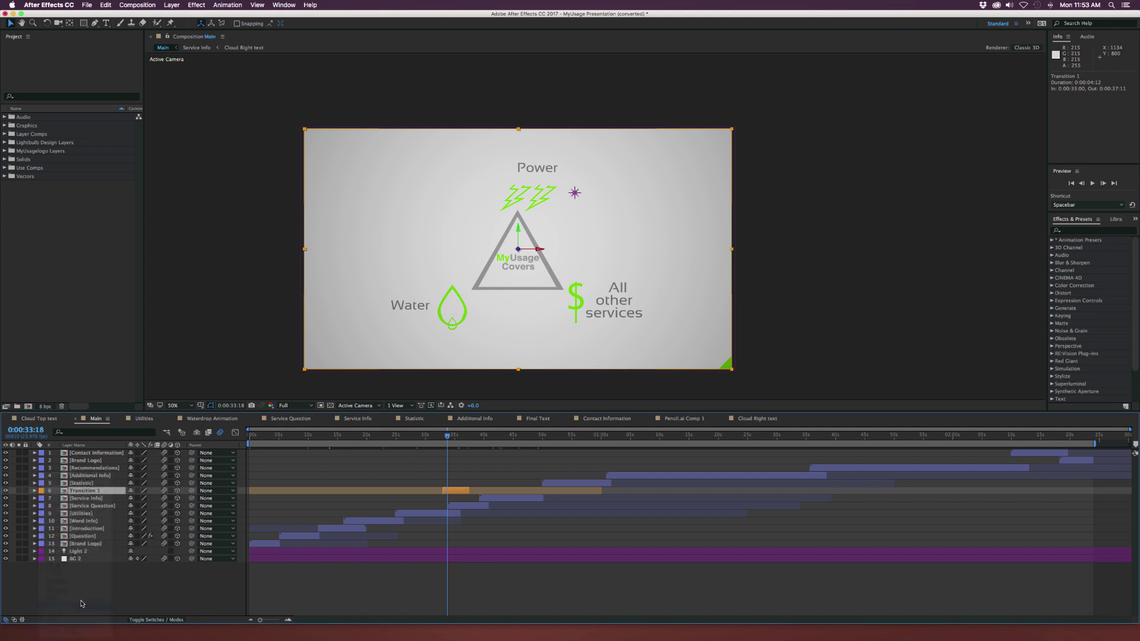
{"action": "left_click", "coordinate": [83, 603]}
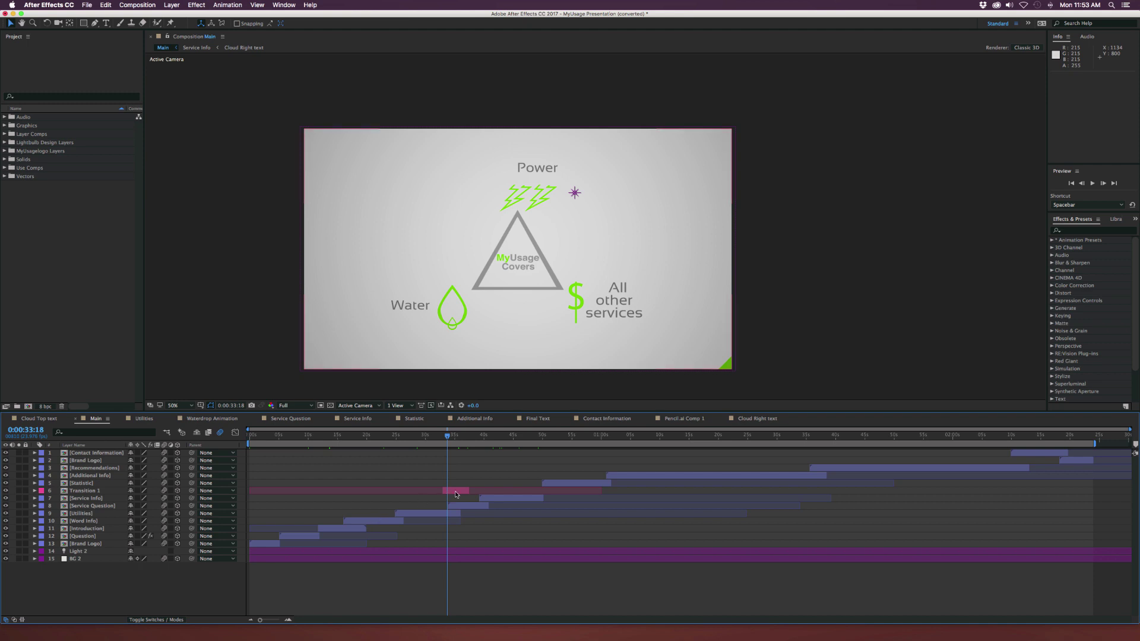
Step: Open the Labels preferences
{"action": "left_click", "coordinate": [59, 5]}
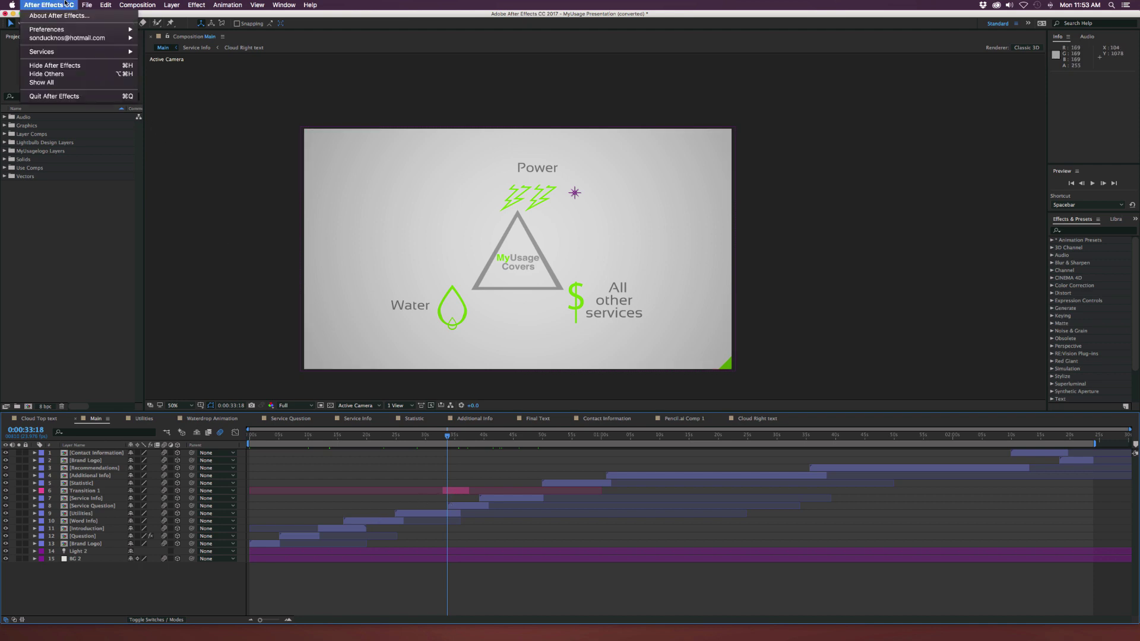
{"action": "mouse_move", "coordinate": [55, 29]}
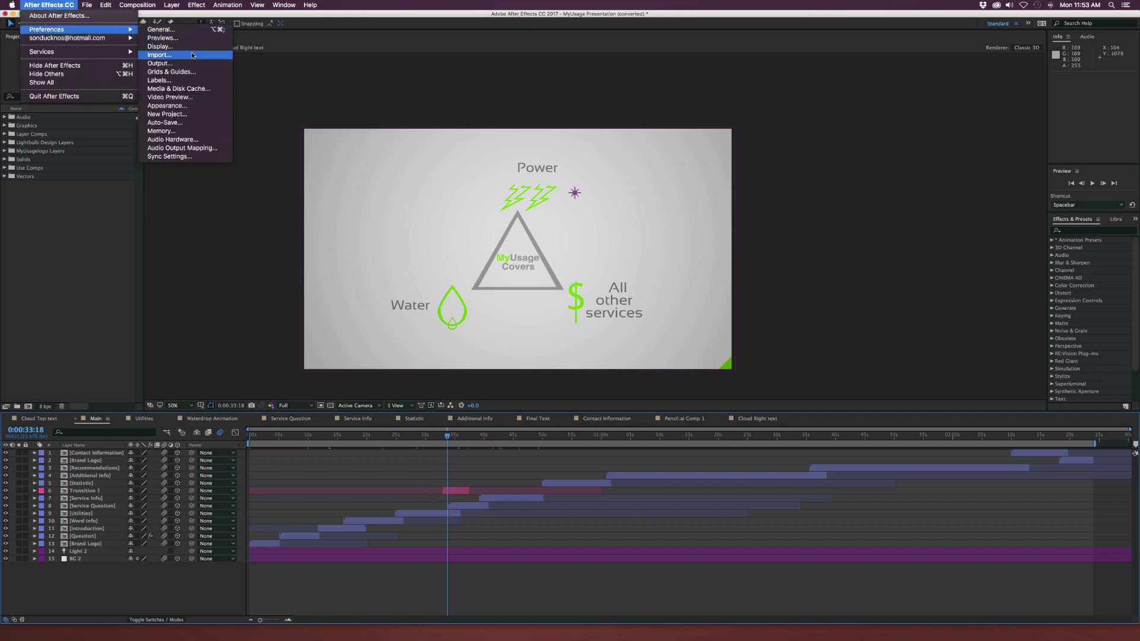
{"action": "left_click", "coordinate": [180, 81]}
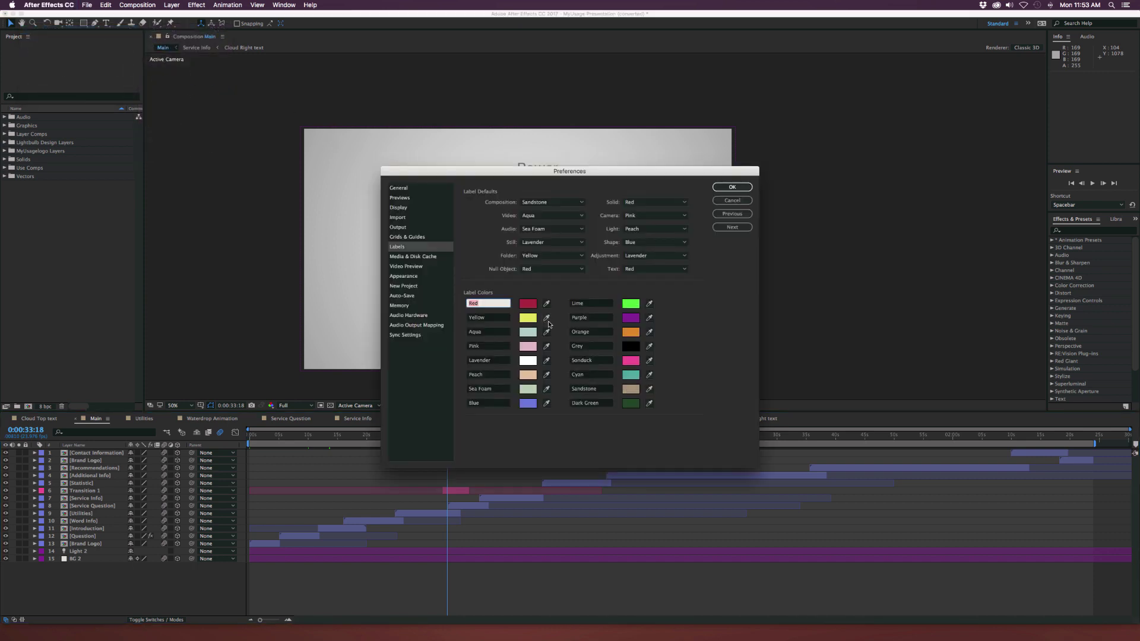
{"action": "left_click", "coordinate": [527, 308]}
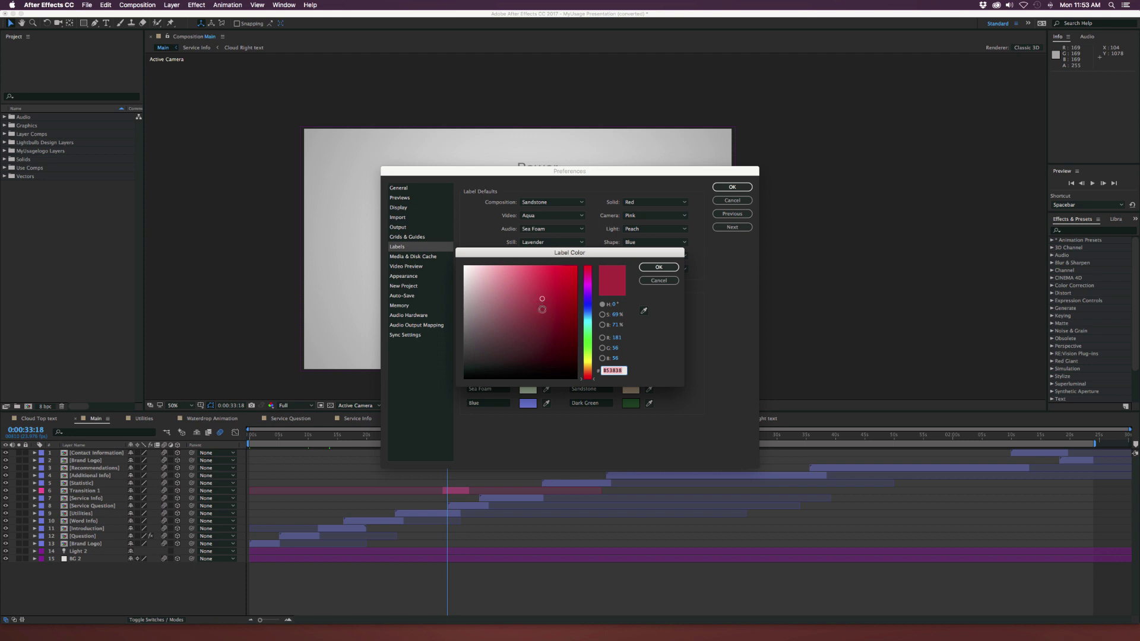
{"action": "left_click_drag", "start_coordinate": [552, 320], "coordinate": [567, 359]}
{"action": "left_click", "coordinate": [658, 280]}
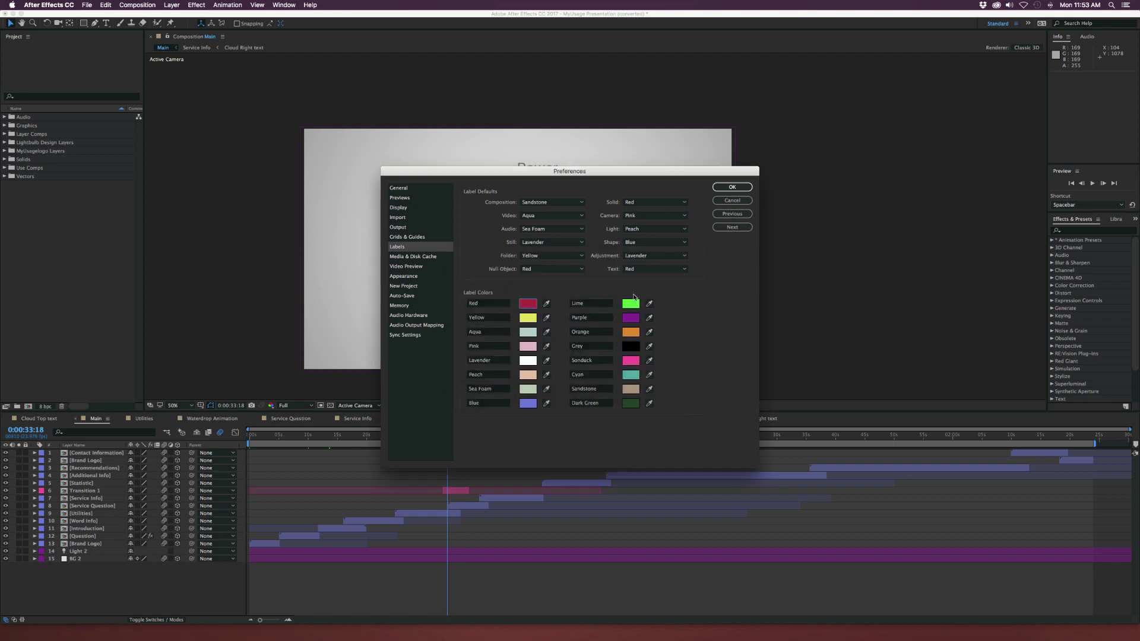
{"action": "left_click", "coordinate": [495, 305]}
{"action": "left_click", "coordinate": [529, 305]}
{"action": "left_click", "coordinate": [658, 280]}
Step: Rename the Red label color as Still Graphics and confirm the preferences
{"action": "left_click", "coordinate": [506, 301]}
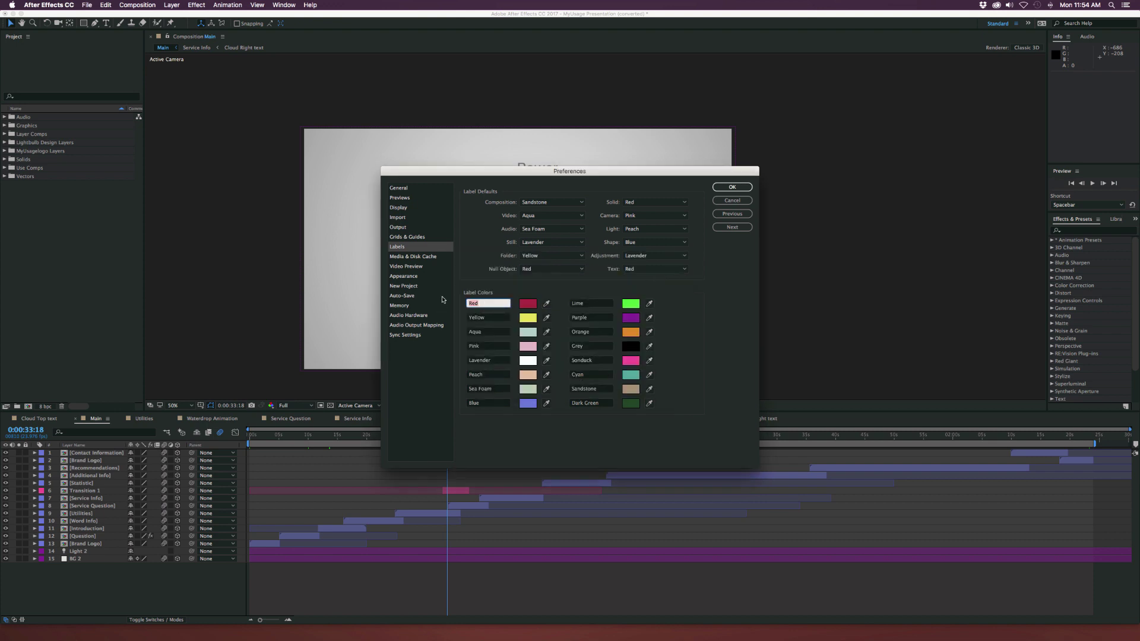
{"action": "type", "text": "Still Graphics"}
{"action": "key", "text": "Return"}
{"action": "key", "text": "Return"}
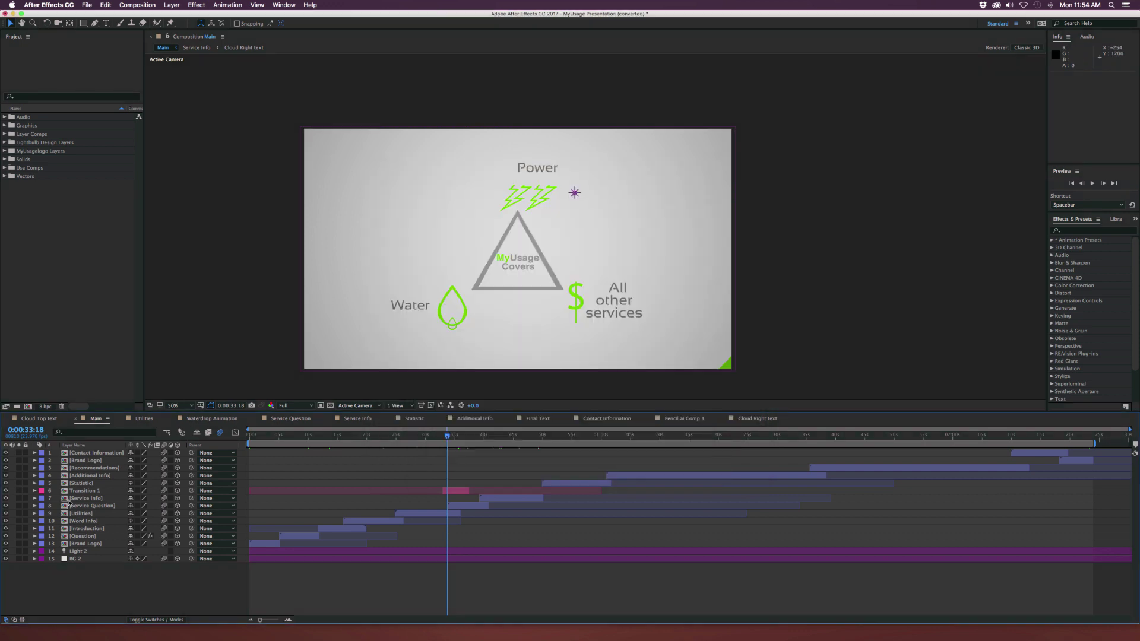
Step: Change the label color of the Light 2 and BG 2 layers to Still Graphics and deselect the layers
{"action": "left_click", "coordinate": [80, 553]}
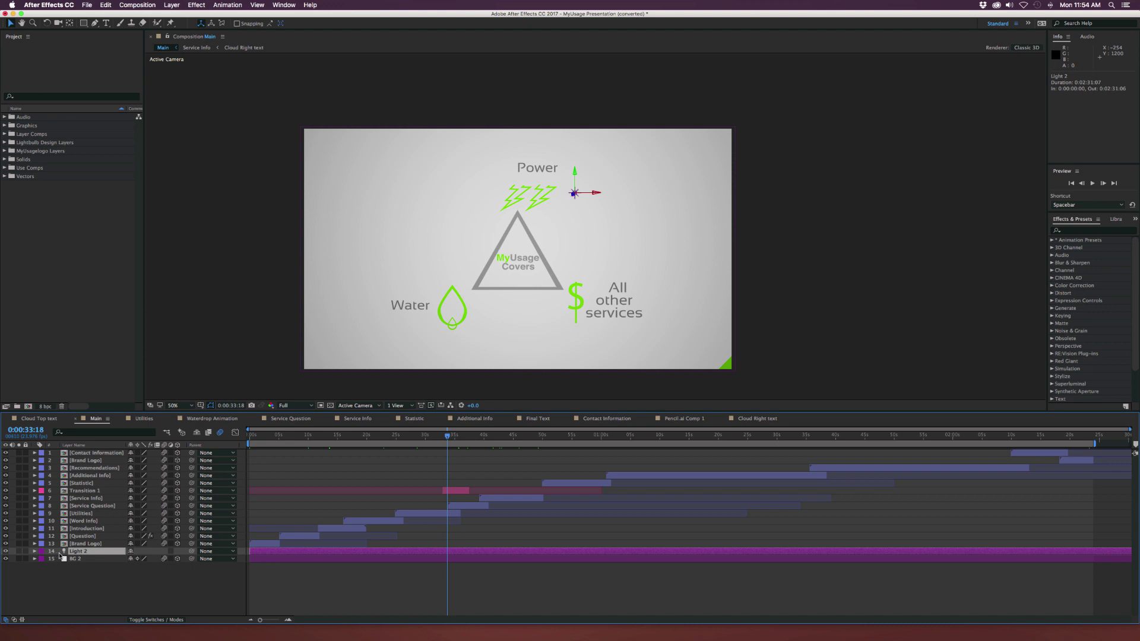
{"action": "left_click", "coordinate": [73, 560], "text": "shift"}
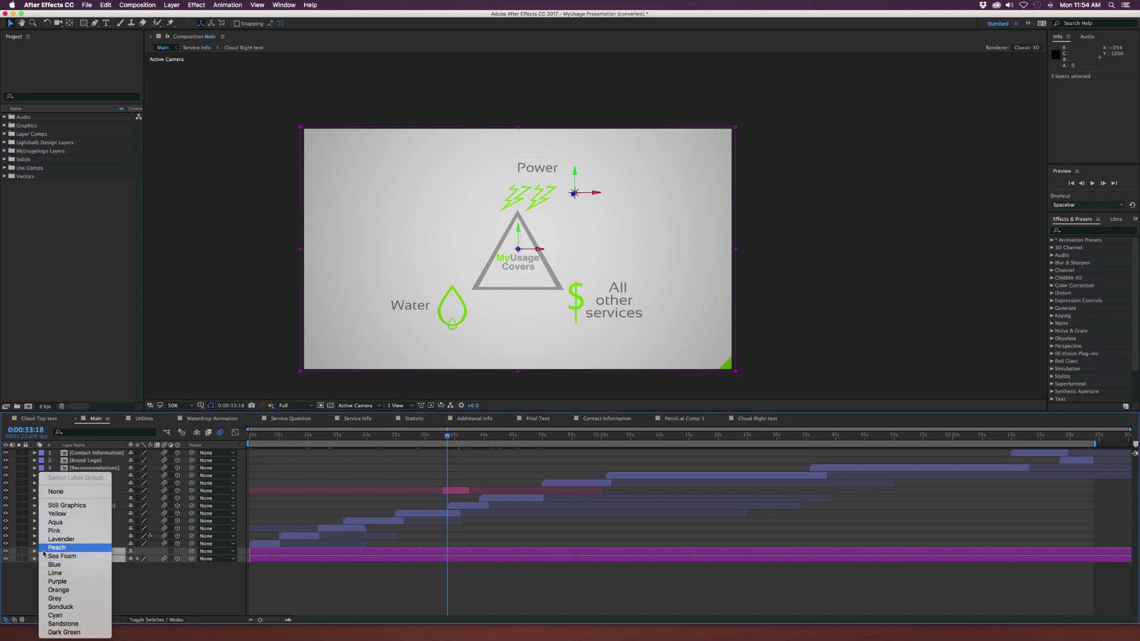
{"action": "left_click", "coordinate": [42, 558]}
{"action": "left_click", "coordinate": [70, 509]}
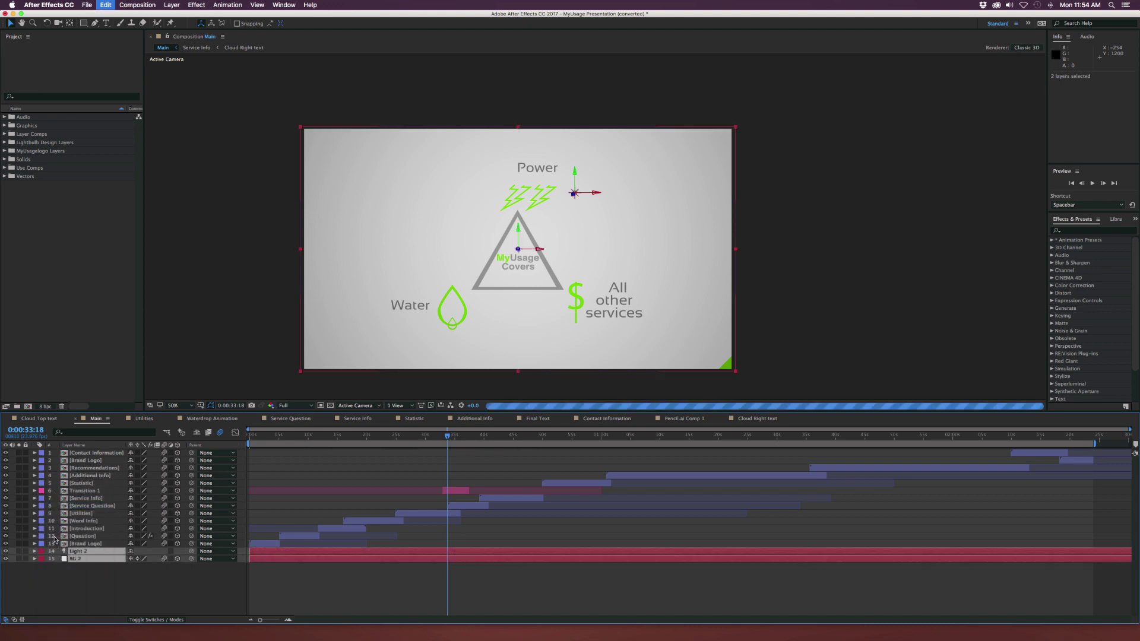
{"action": "left_click", "coordinate": [63, 580]}
Step: Look through the label colors available for the Light 2 and BG 2 layers without choosing one
{"action": "left_click", "coordinate": [76, 559]}
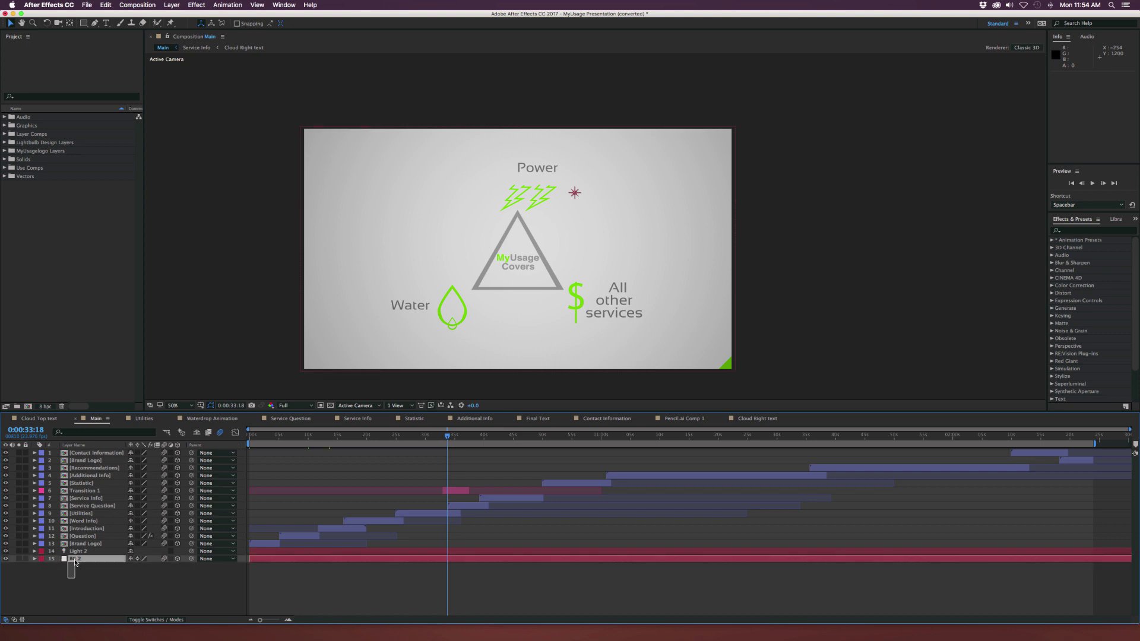
{"action": "left_click", "coordinate": [76, 552], "text": "shift"}
{"action": "left_click", "coordinate": [40, 551]}
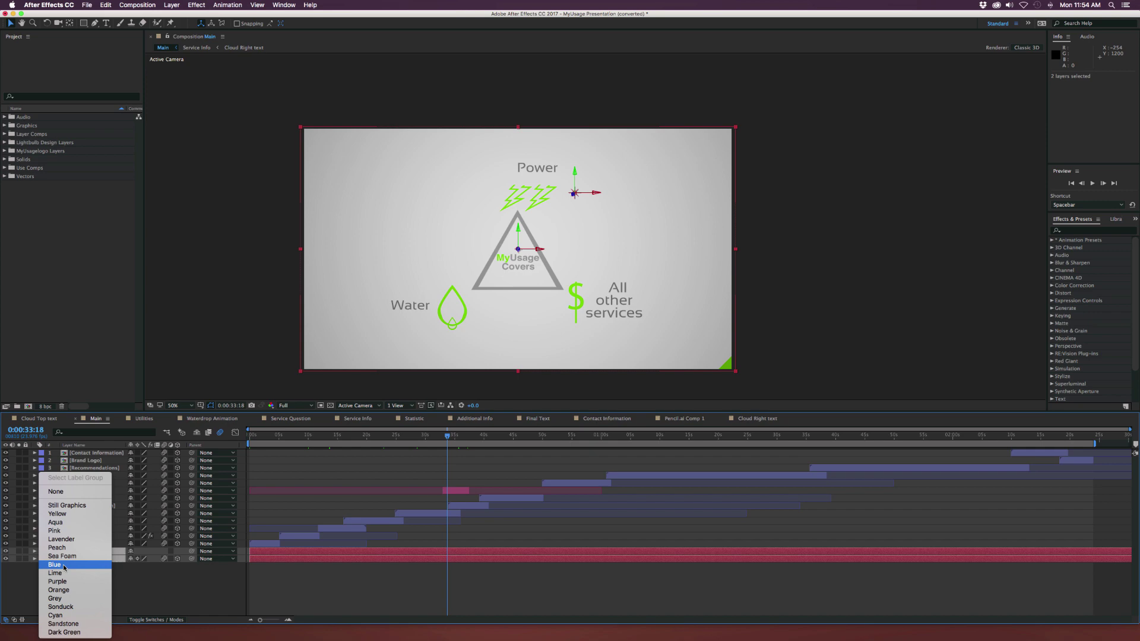
{"action": "key", "text": "Escape"}
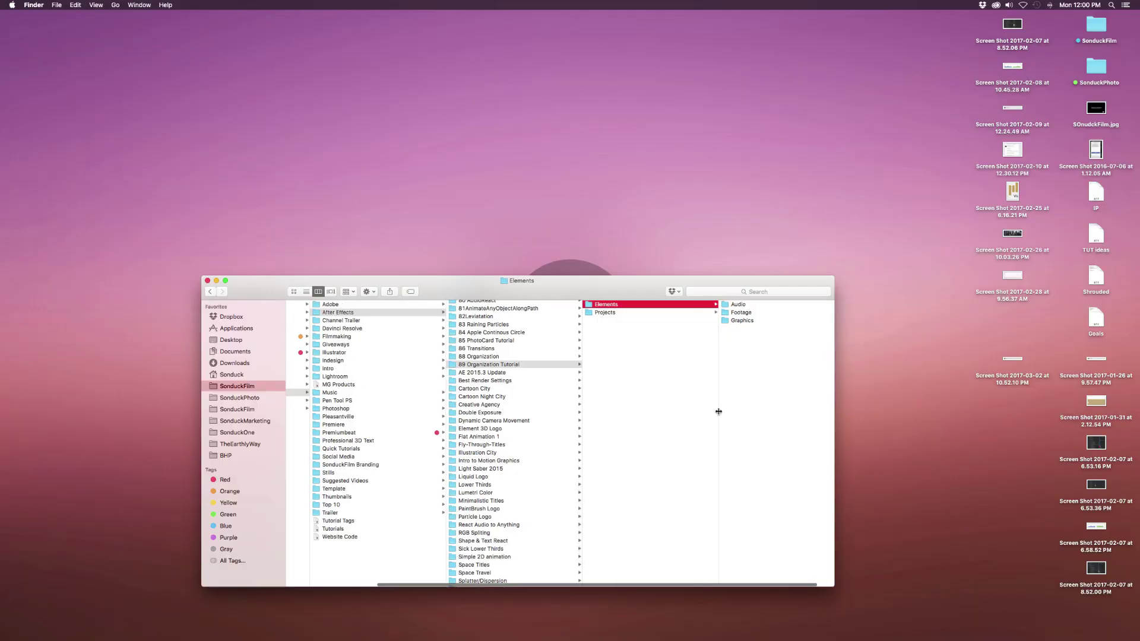
Step: Switch to Finder and create a folder named Renders in 89 Organization Tutorial, beside Elements and Projects
{"action": "left_click", "coordinate": [665, 347]}
{"action": "right_click", "coordinate": [656, 352]}
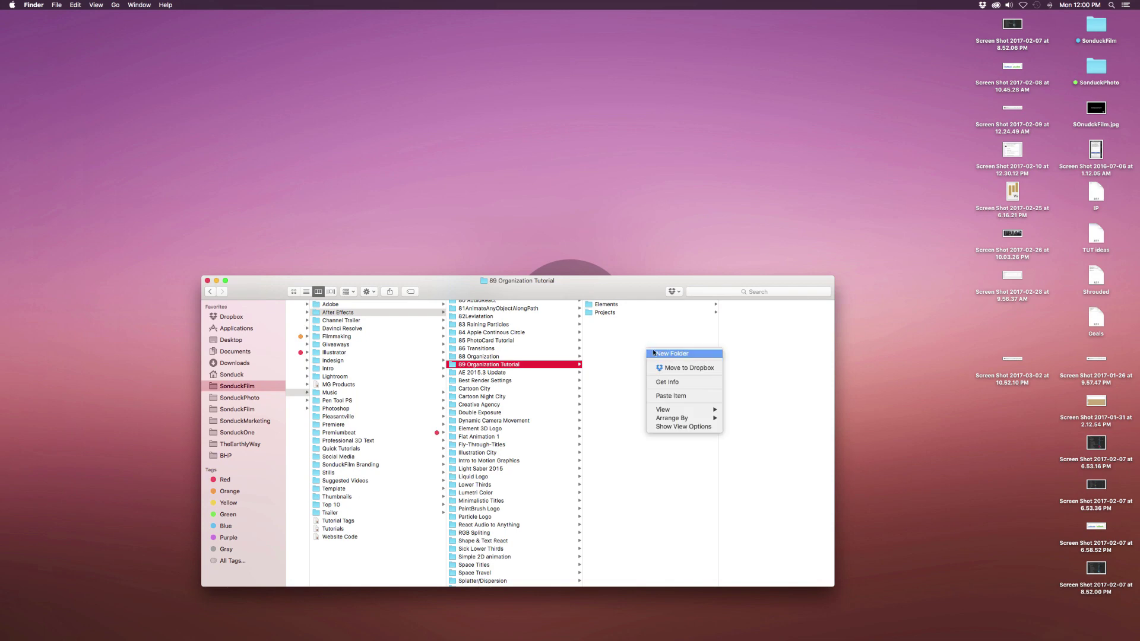
{"action": "left_click", "coordinate": [654, 353]}
{"action": "type", "text": "Re"}
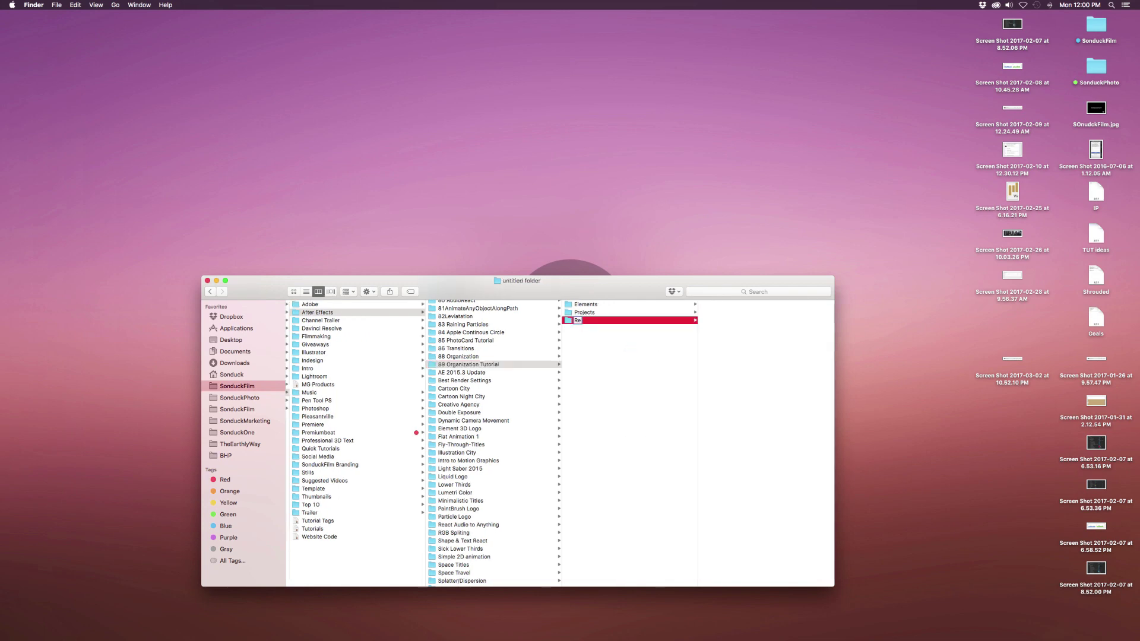
{"action": "type", "text": "nders"}
{"action": "key", "text": "Return"}
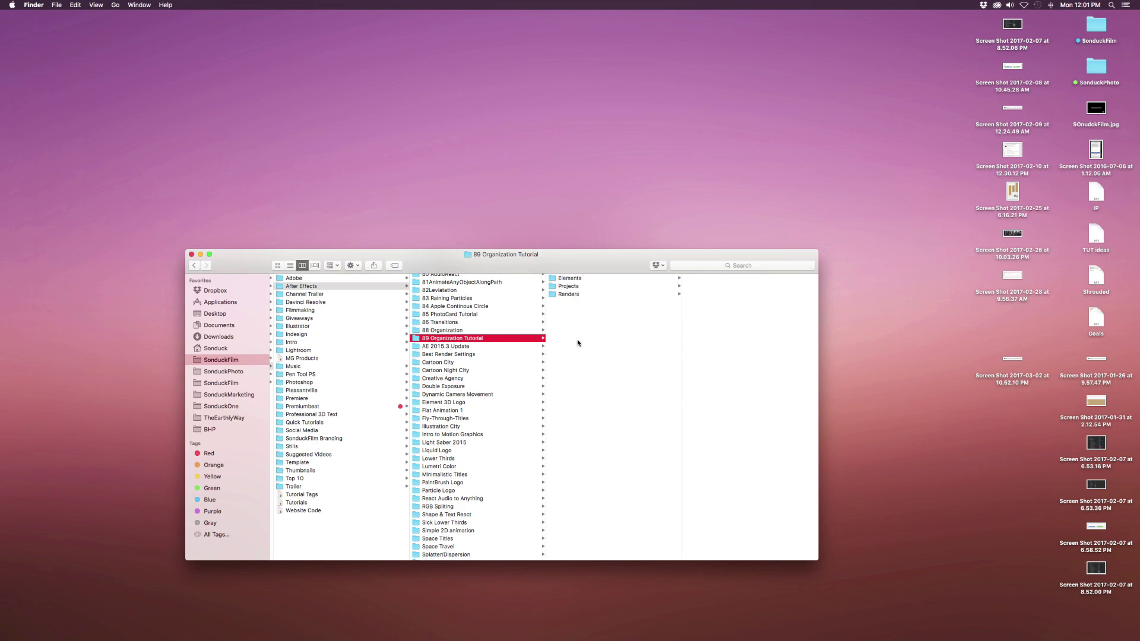
Step: Compress the 89 Organization Tutorial folder into a zip archive
{"action": "scroll", "coordinate": [534, 342], "scroll_direction": "left", "scroll_amount": 1}
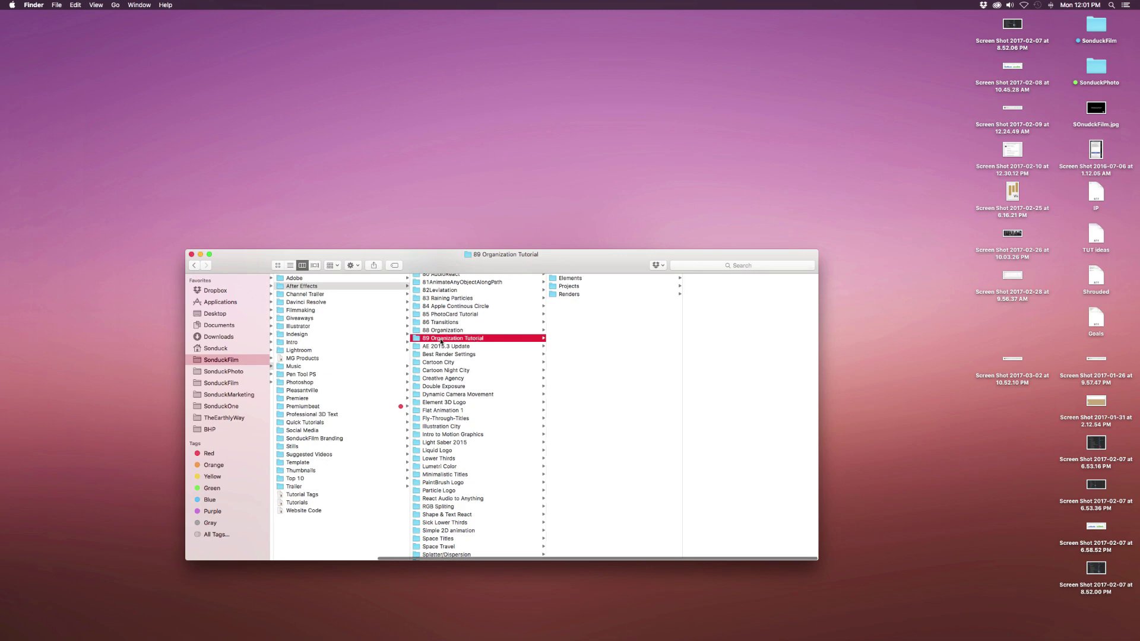
{"action": "right_click", "coordinate": [509, 338]}
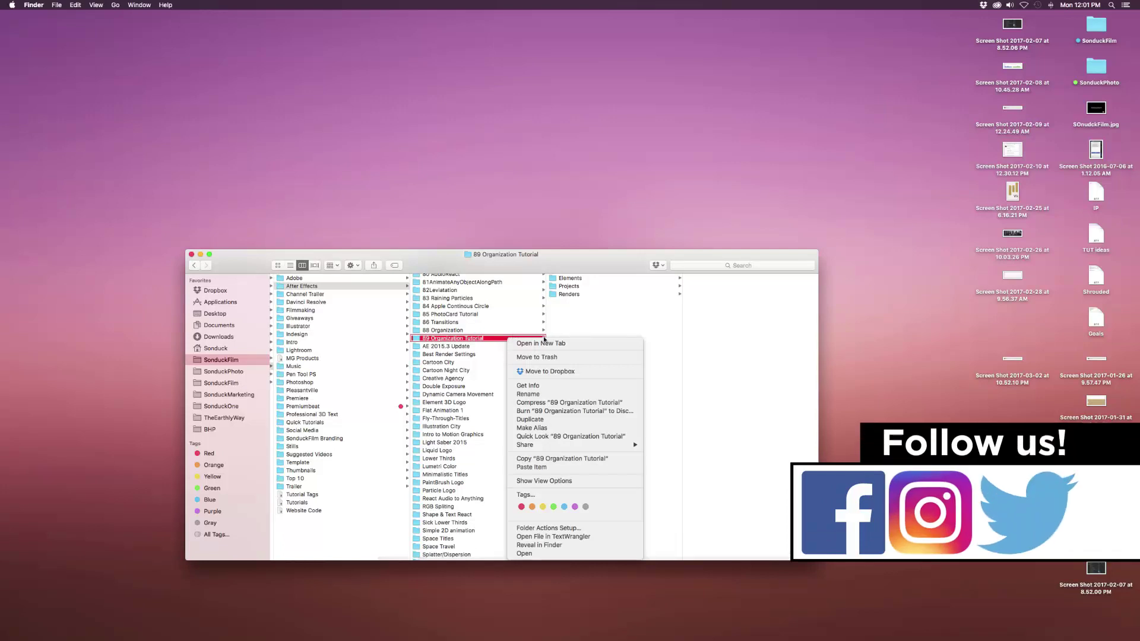
{"action": "left_click", "coordinate": [561, 407]}
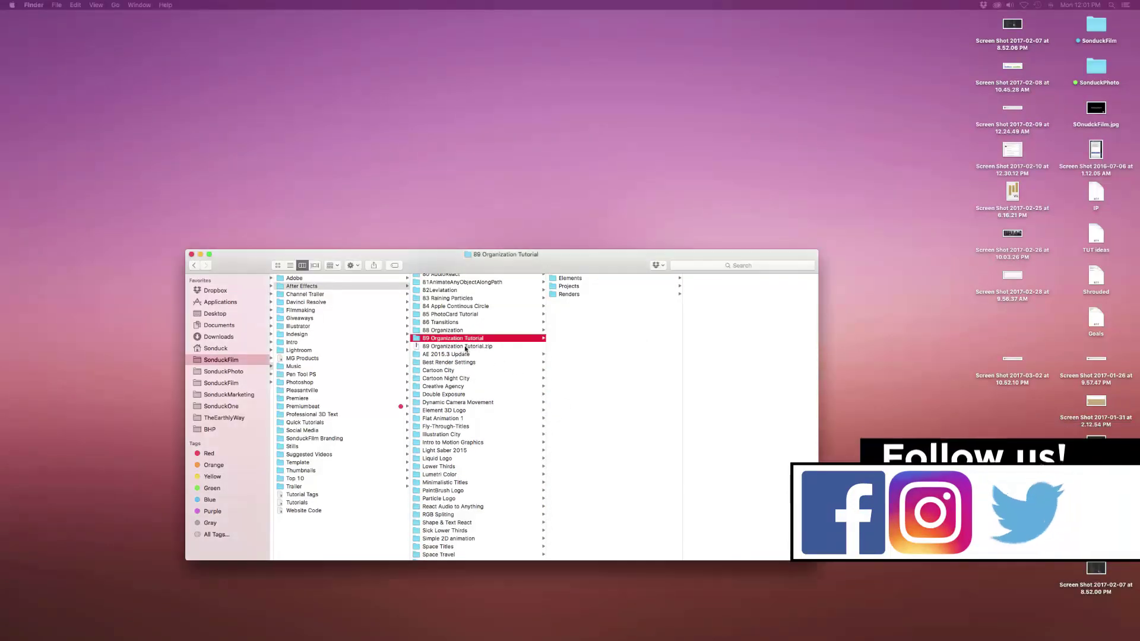
Step: Examine the 89 Organization Tutorial.zip archive and the contents of the original folder, including its Elements subfolder
{"action": "left_click", "coordinate": [455, 347]}
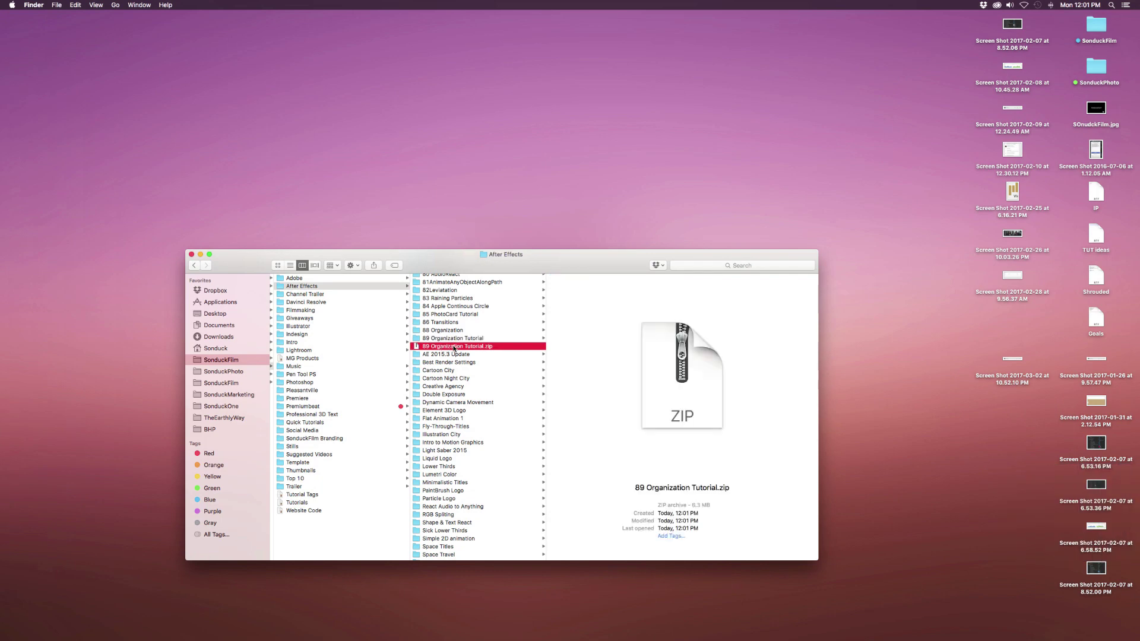
{"action": "left_click", "coordinate": [456, 338]}
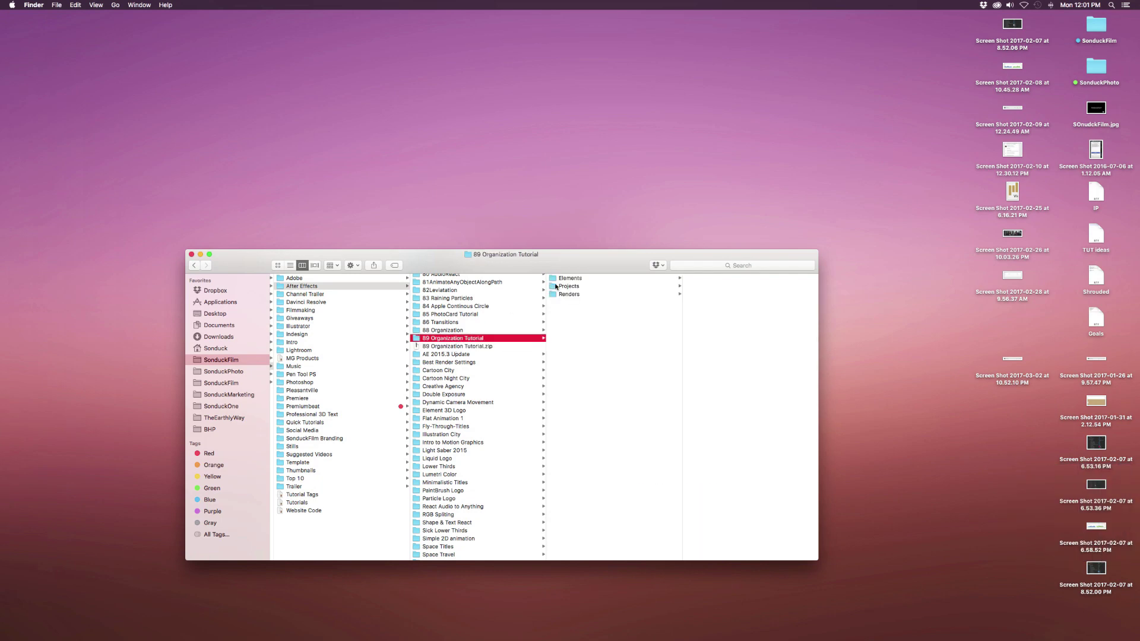
{"action": "left_click", "coordinate": [571, 278]}
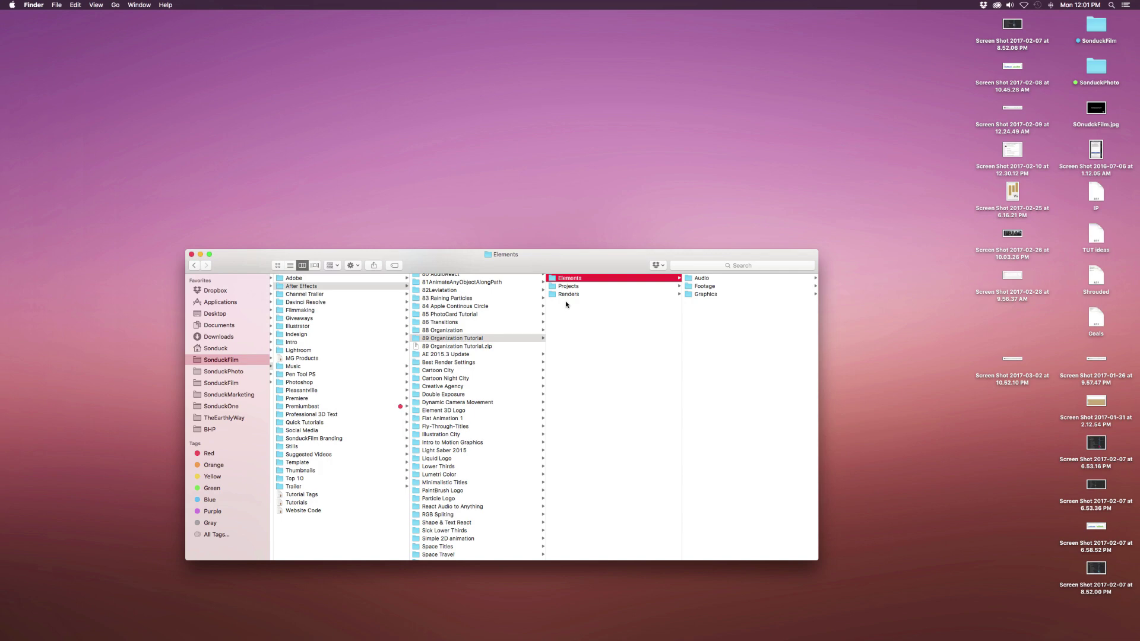
{"action": "left_click", "coordinate": [475, 346]}
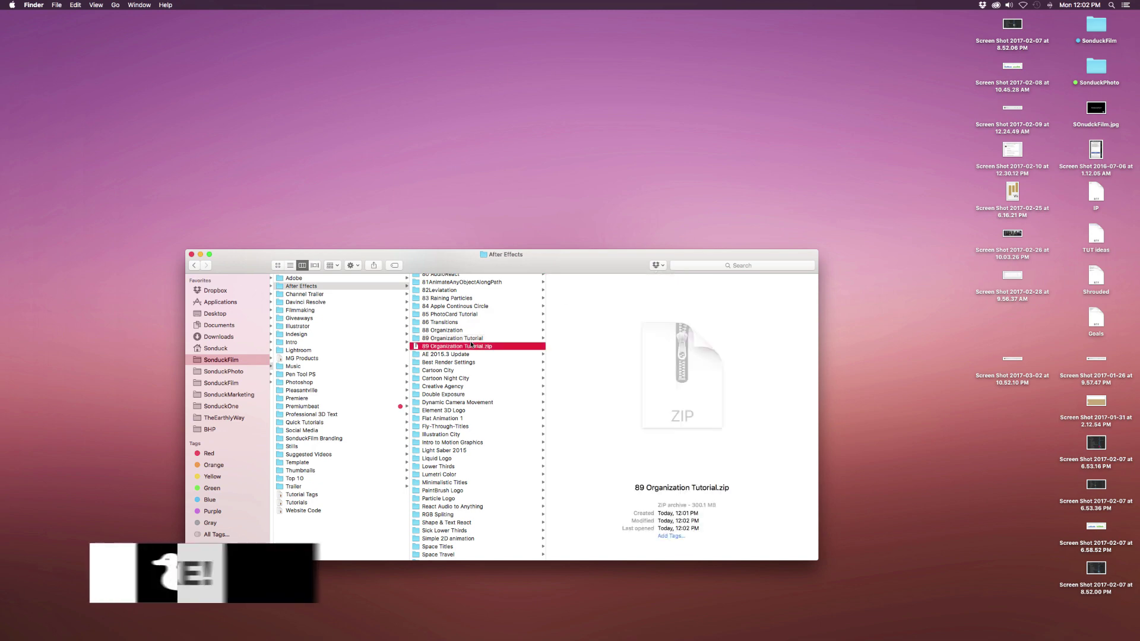